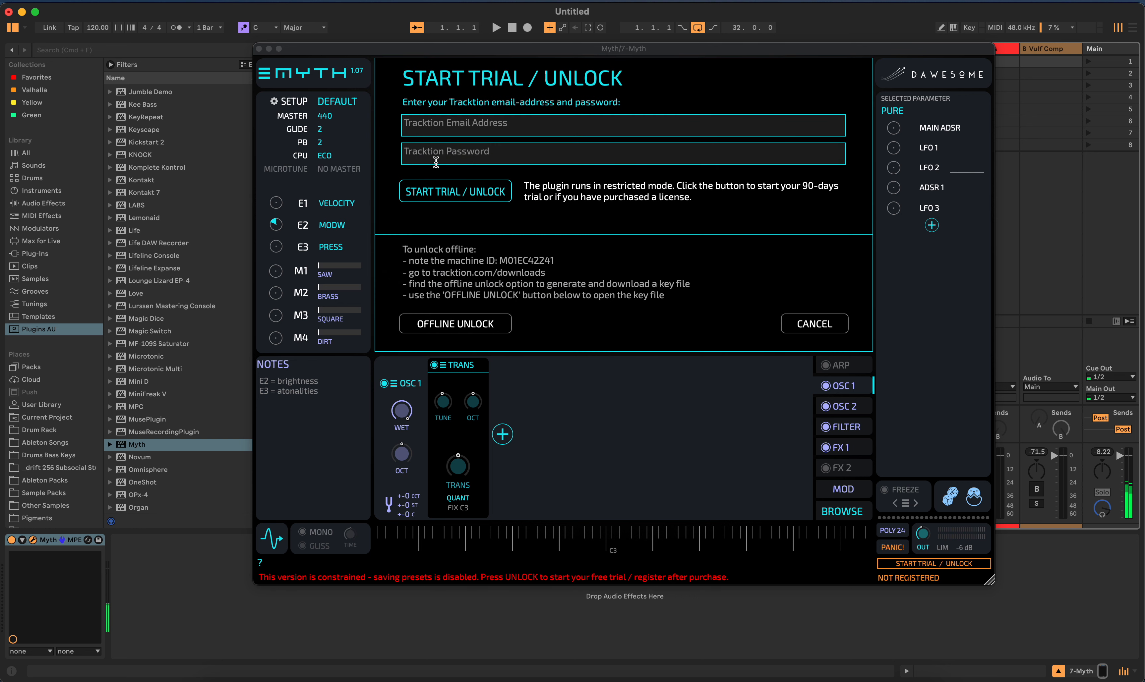
- Dismiss the trial and unlock prompt without registering, and select the square transformer (SQ) of IRIS 1
click(816, 325)
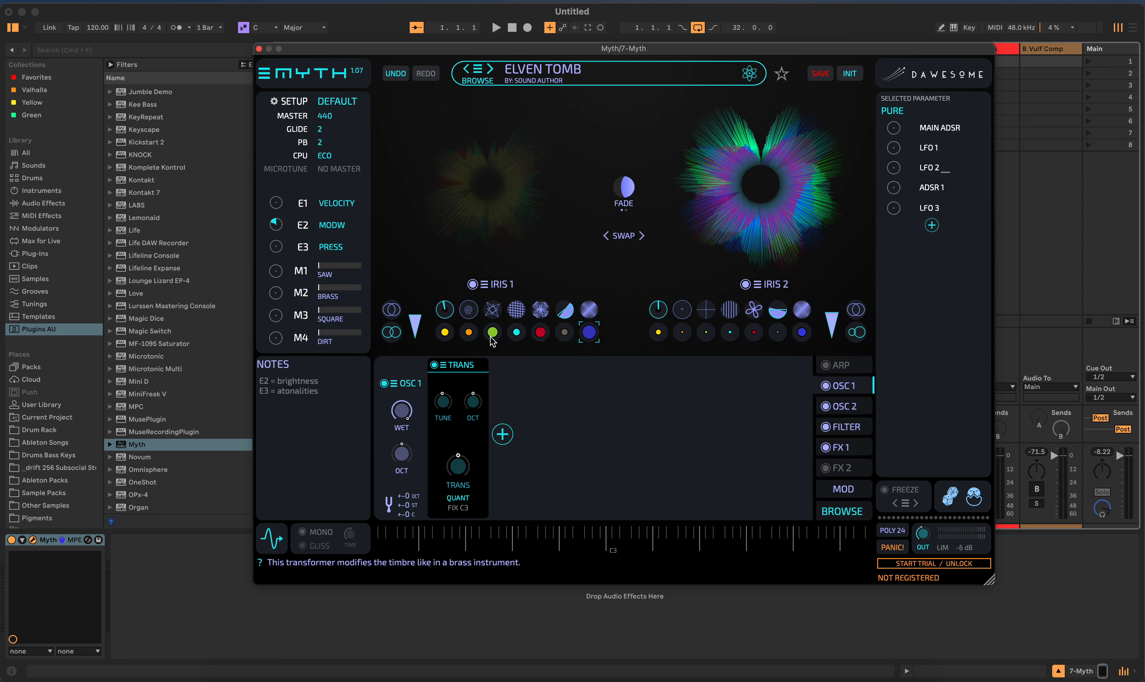
click(518, 333)
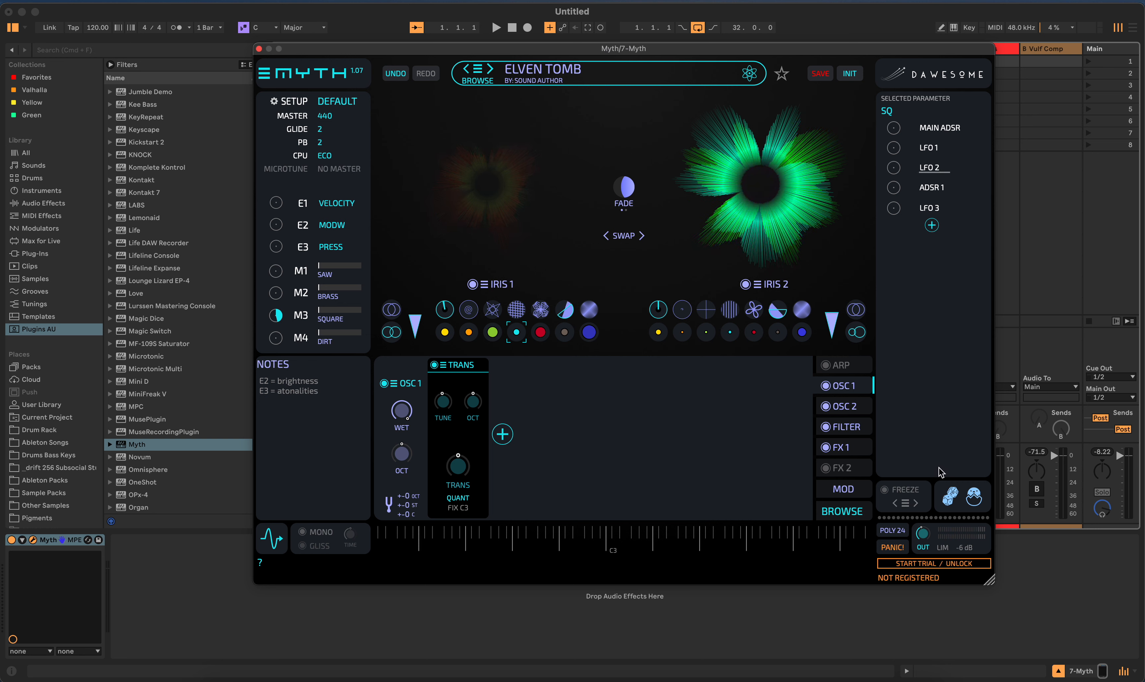
- Randomize the parameters of the Elven Tomb preset several times in a row
click(946, 503)
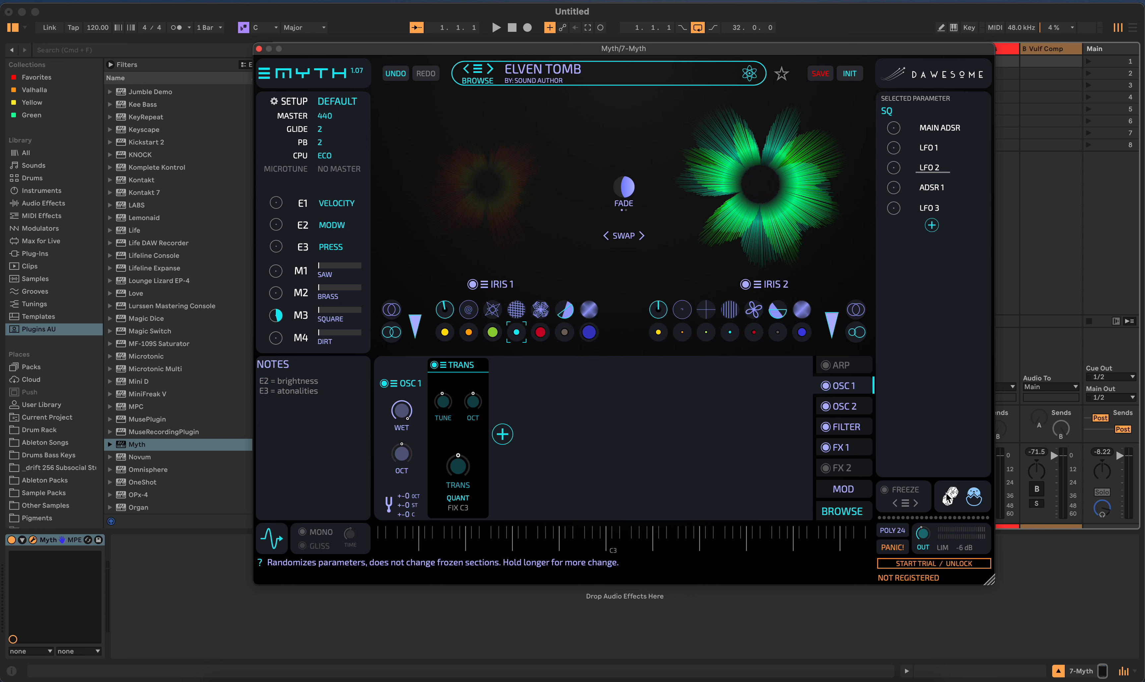
click(954, 503)
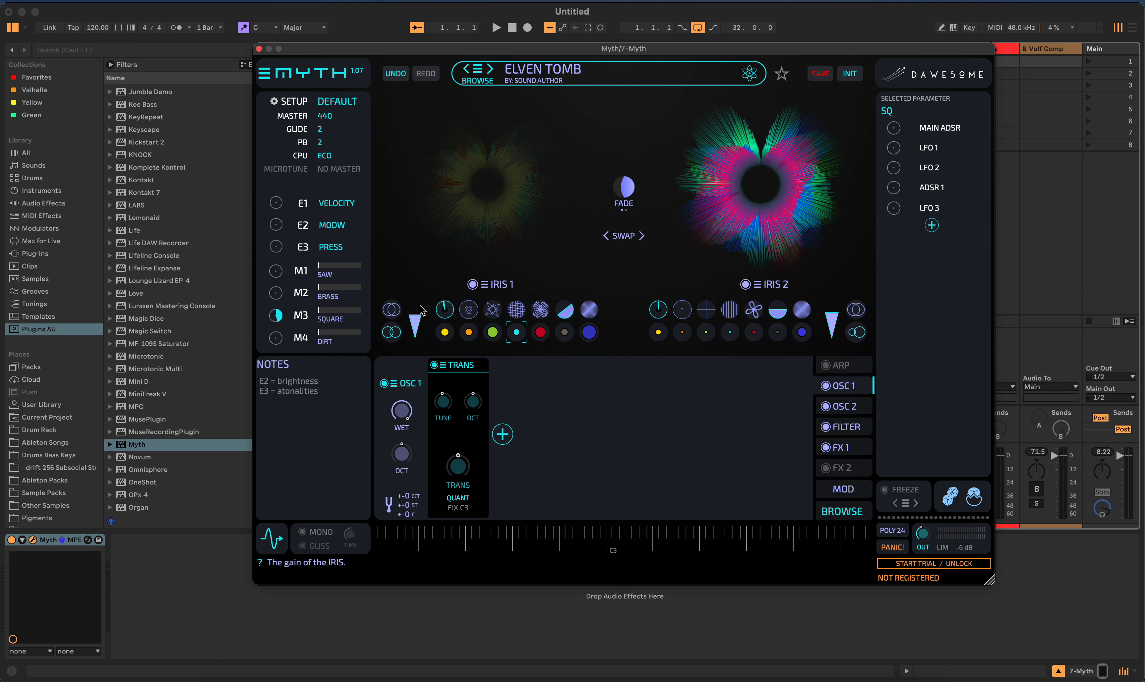
click(952, 505)
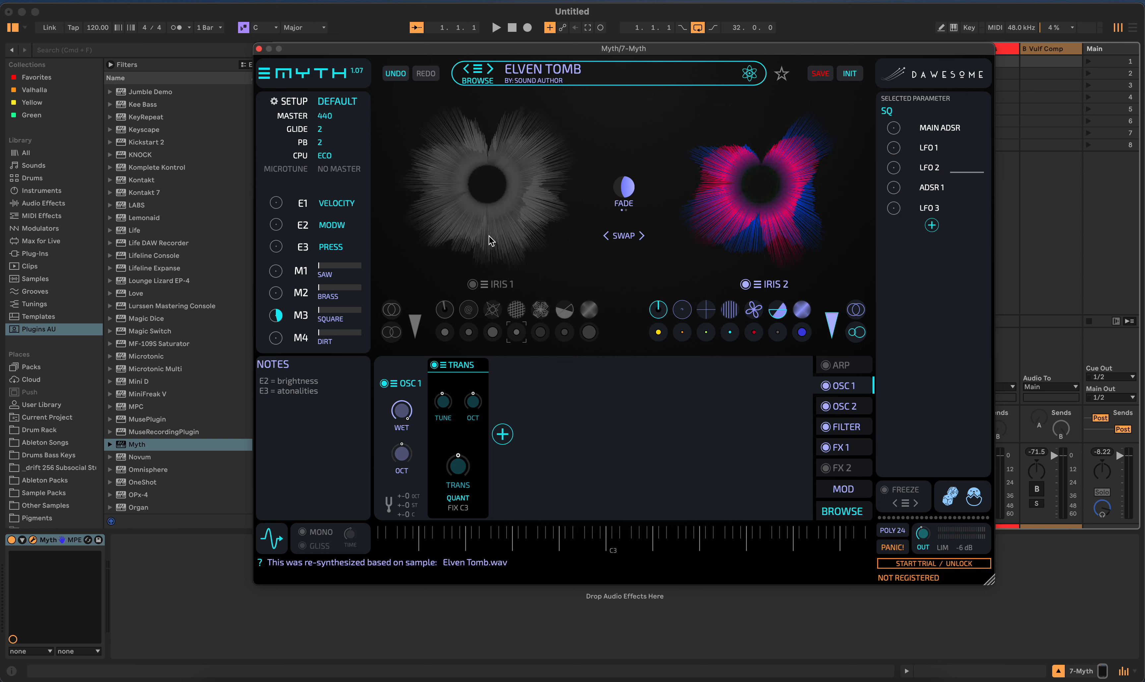
click(945, 499)
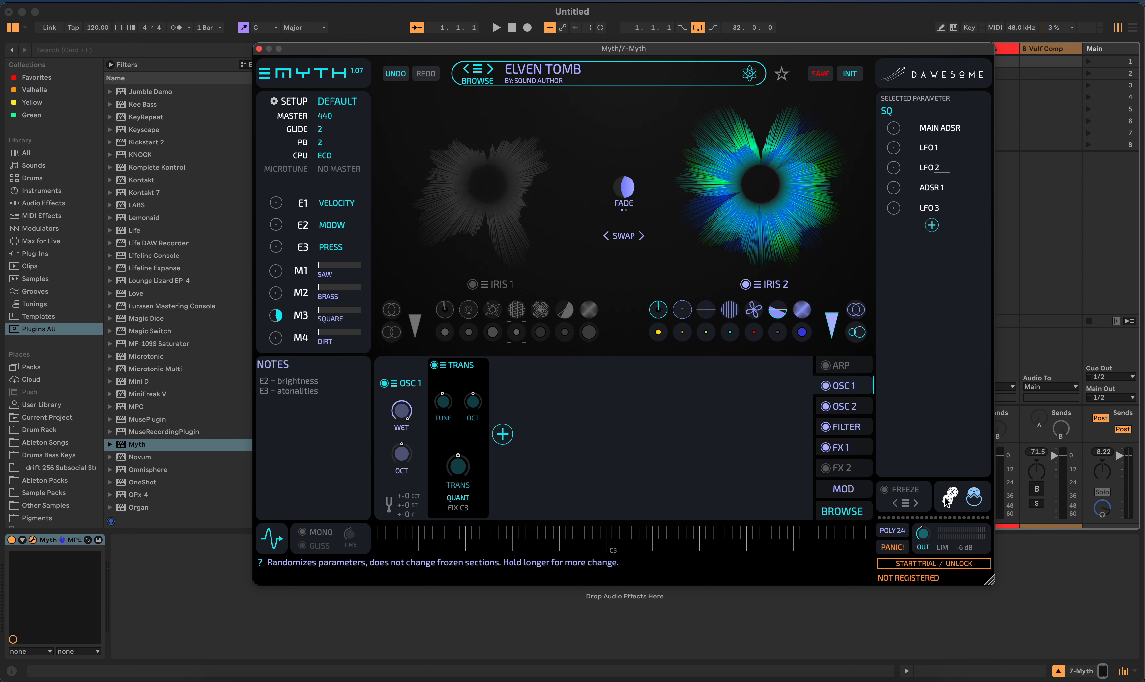
click(946, 499)
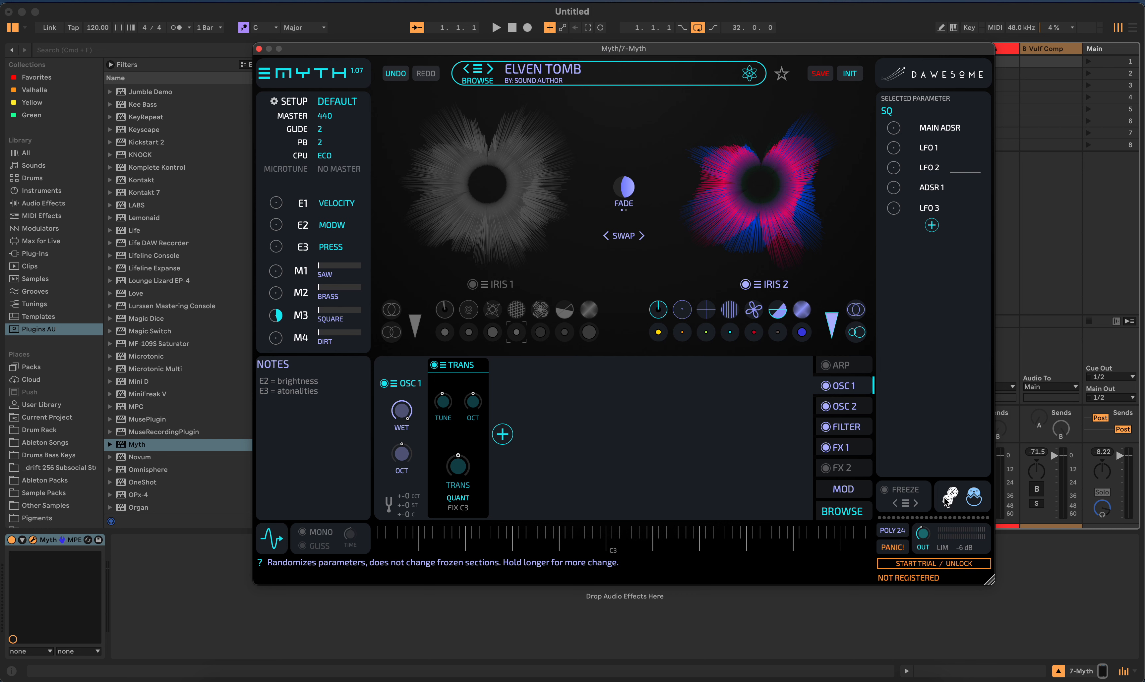
click(946, 499)
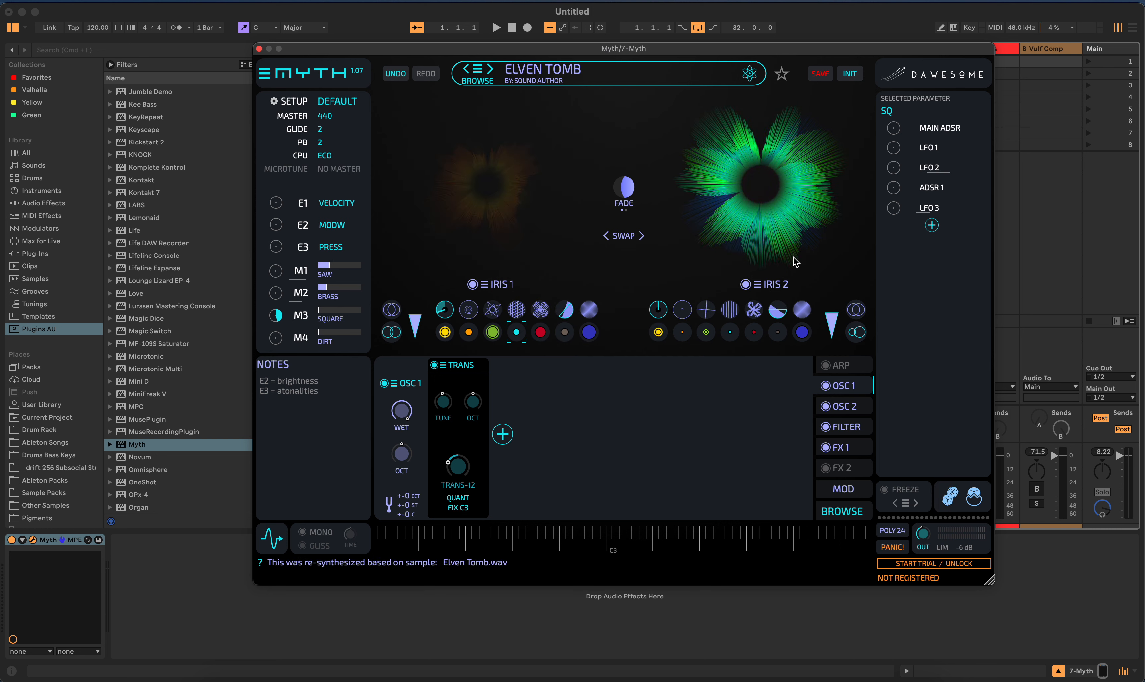
click(949, 499)
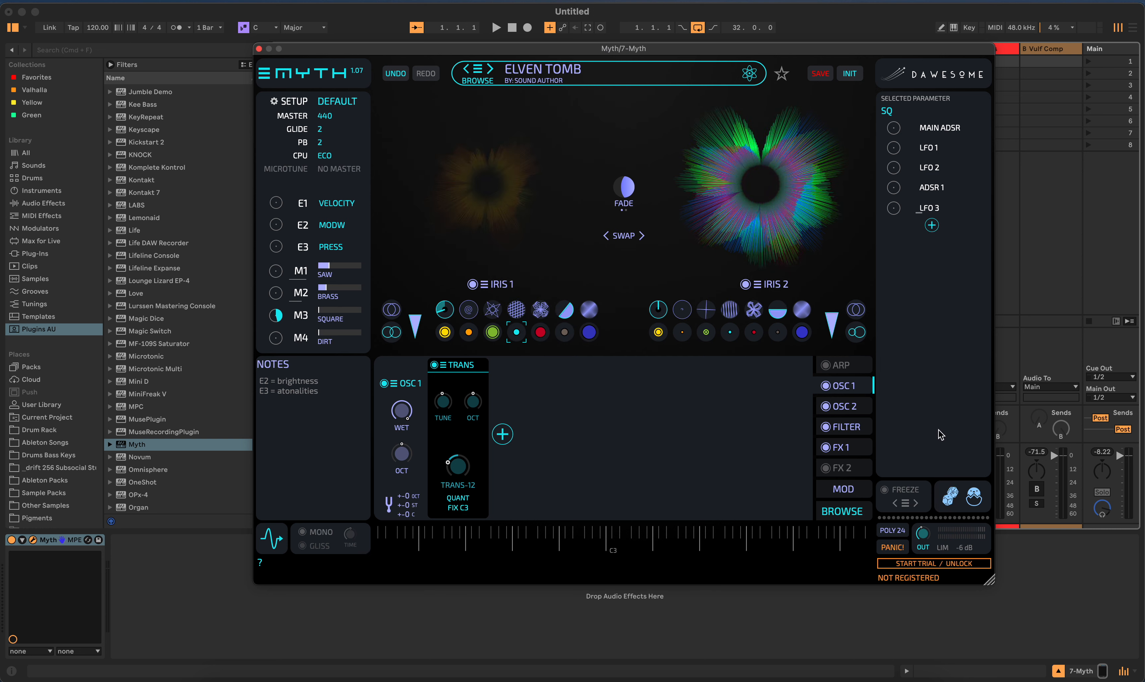
- Breed new variations based on the presets in the current selection and randomize the parameters again
click(972, 499)
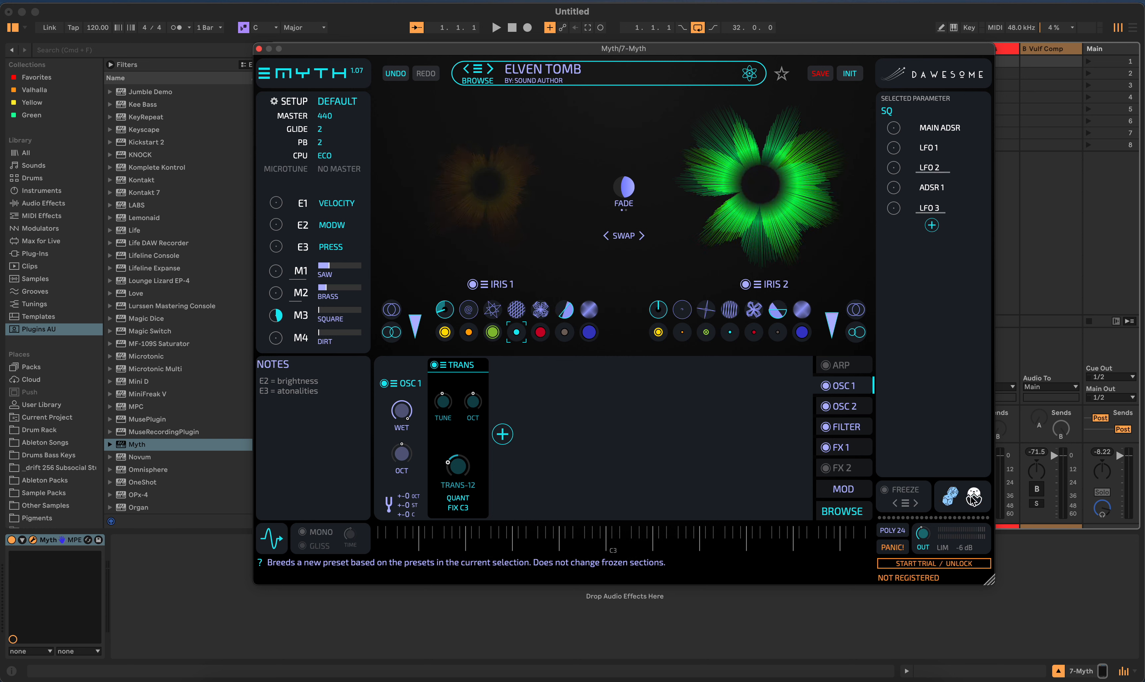
click(972, 498)
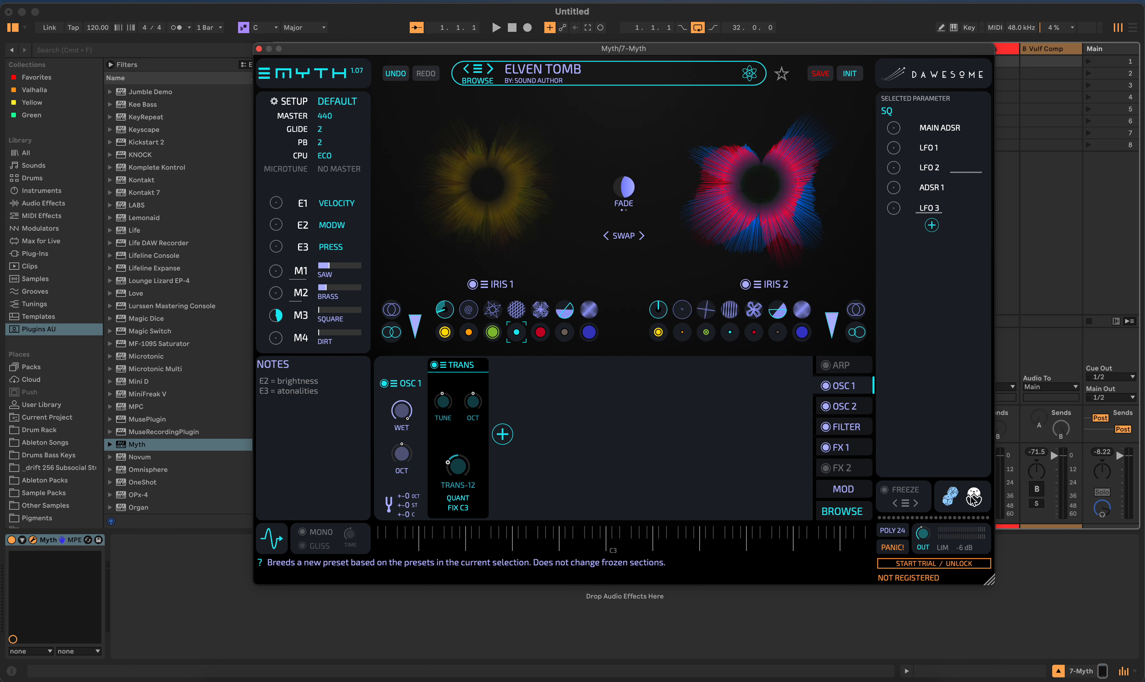
click(949, 499)
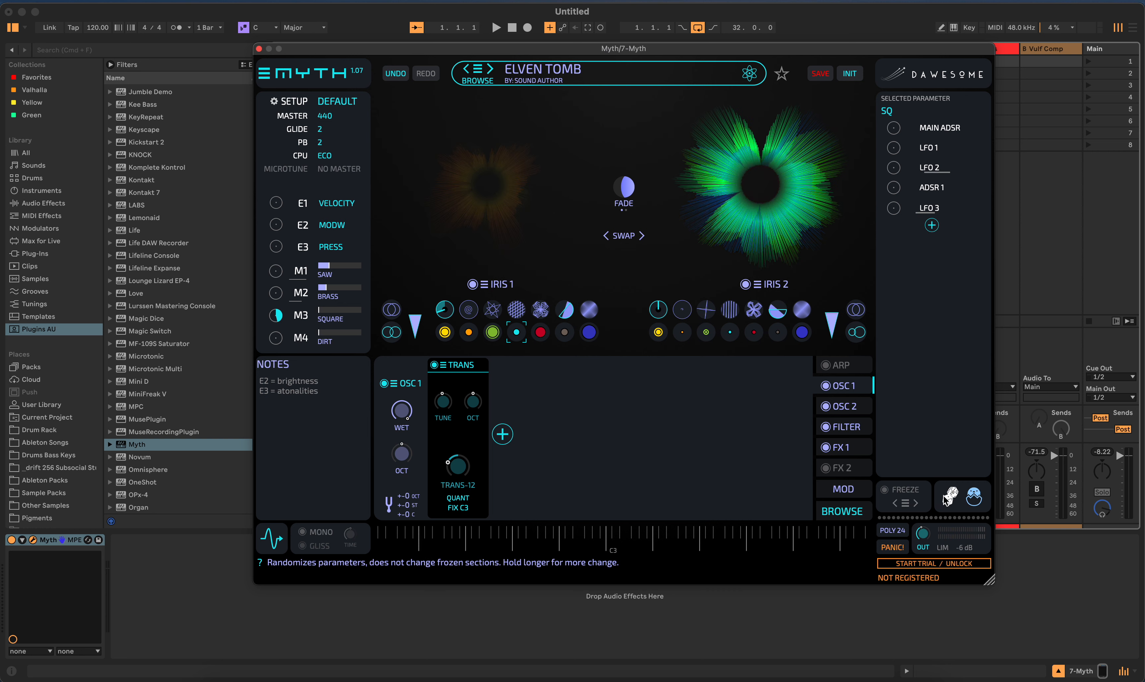
click(948, 500)
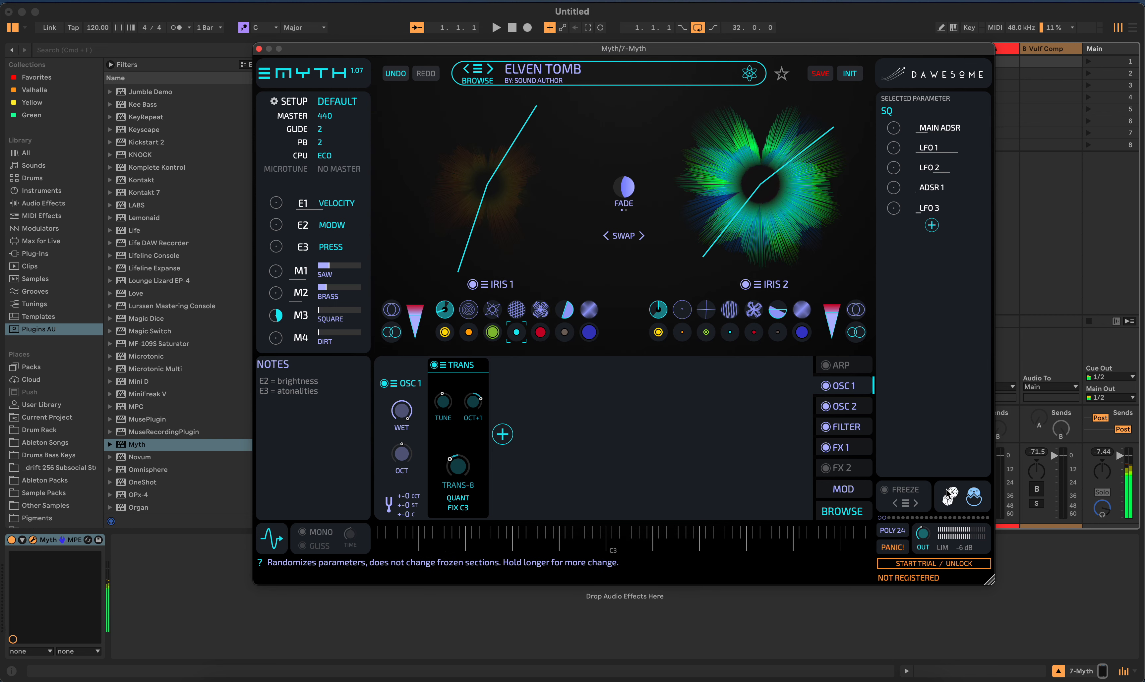
- Look through the factory presets and load Trippy Bells from the Cool Wav bank
click(477, 70)
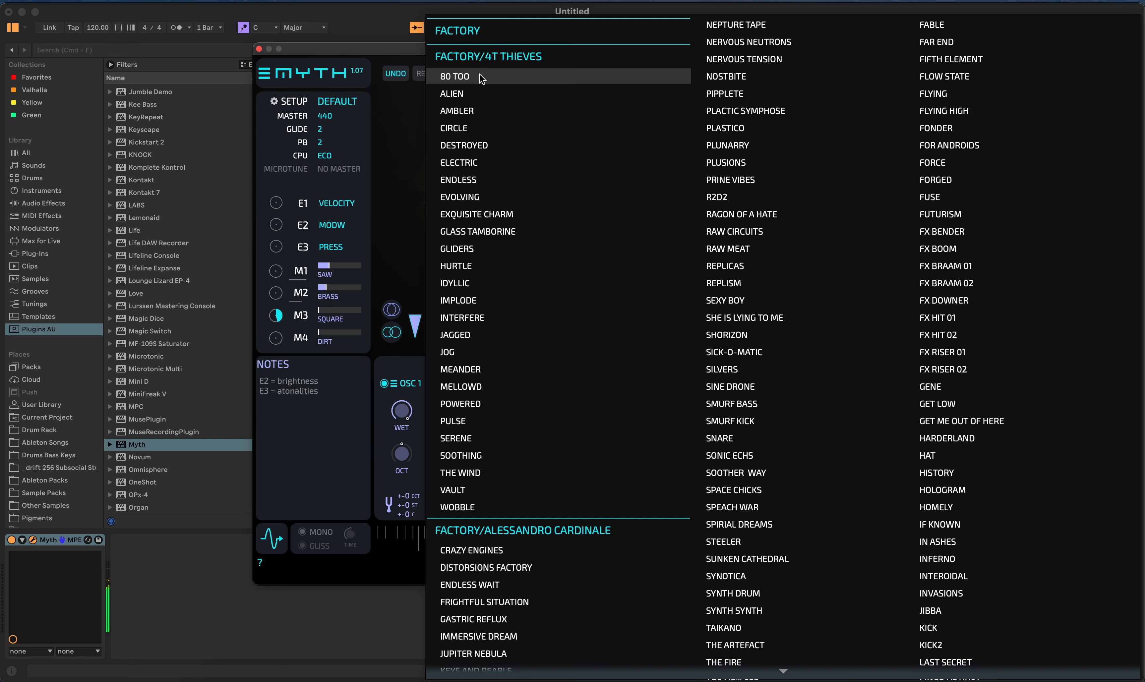
scroll(906, 410, down, 20)
scroll(905, 409, up, 5)
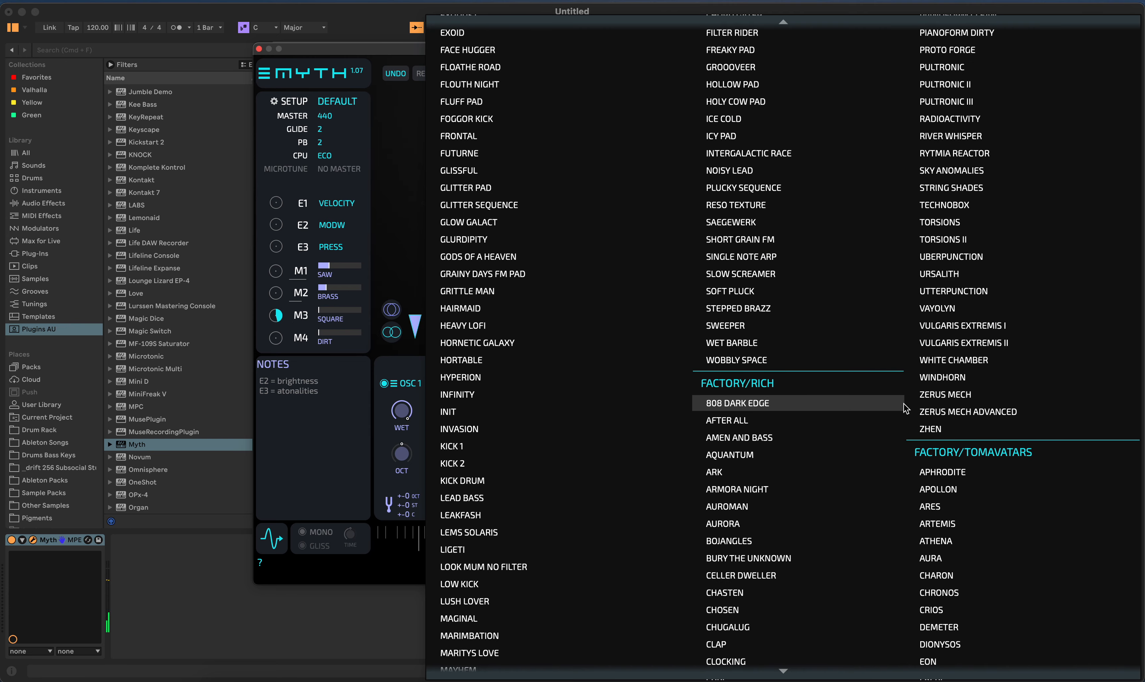
scroll(905, 408, up, 10)
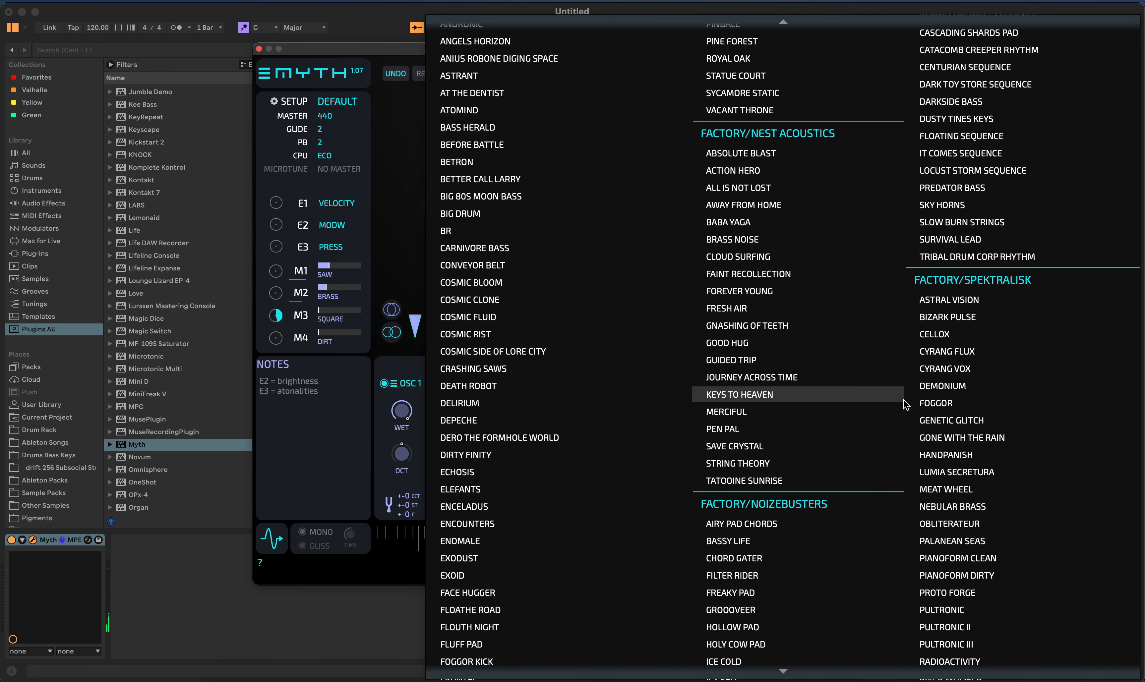
scroll(905, 403, down, 10)
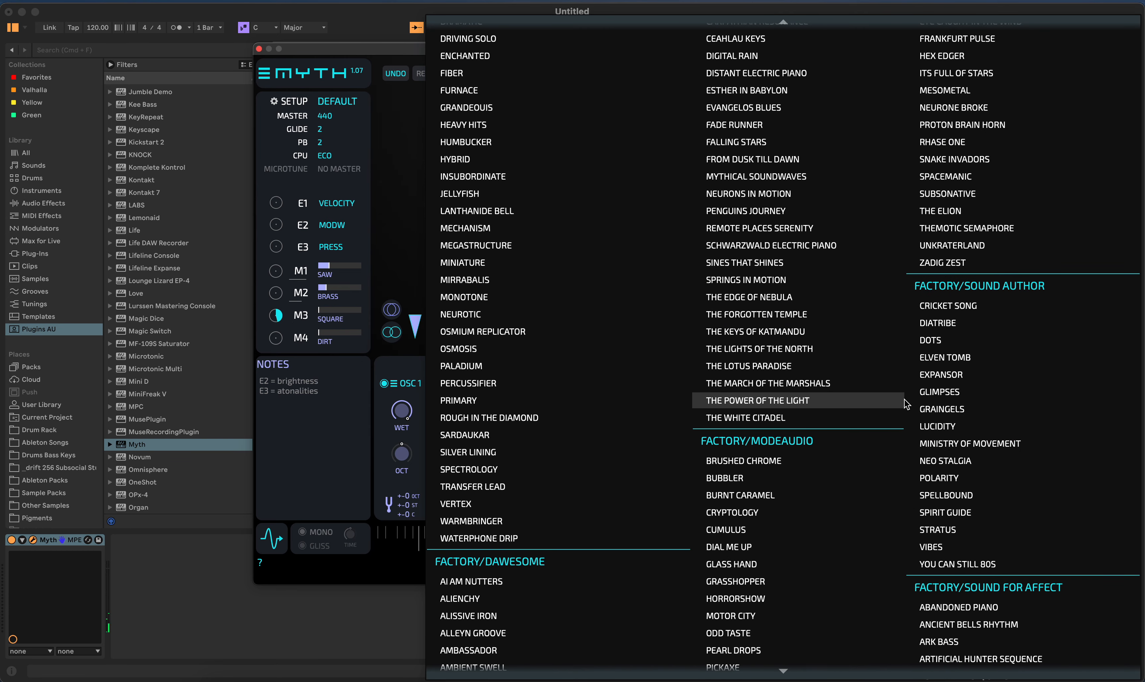
scroll(933, 359, up, 20)
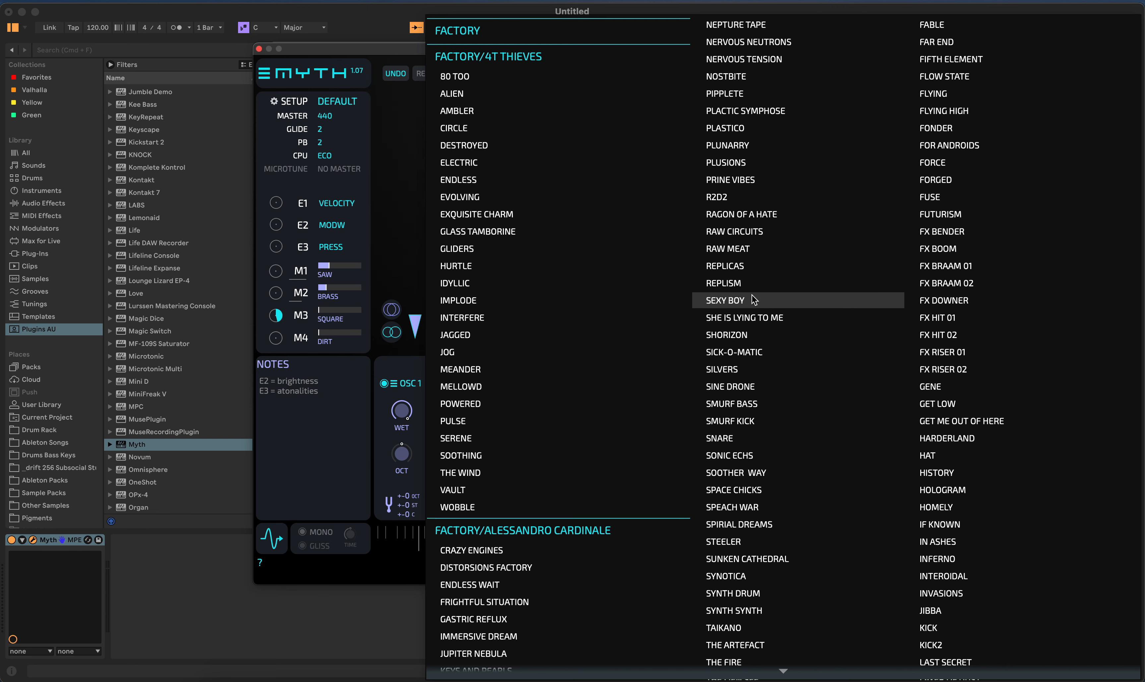
scroll(754, 297, down, 10)
scroll(586, 258, down, 8)
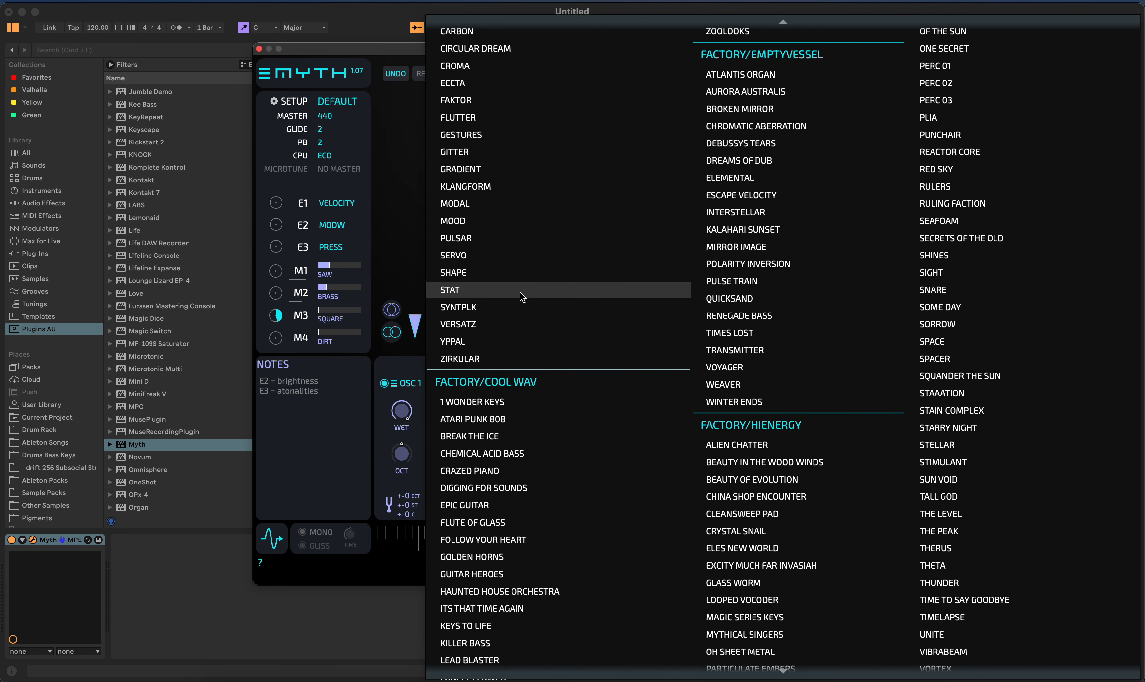
scroll(755, 349, down, 9)
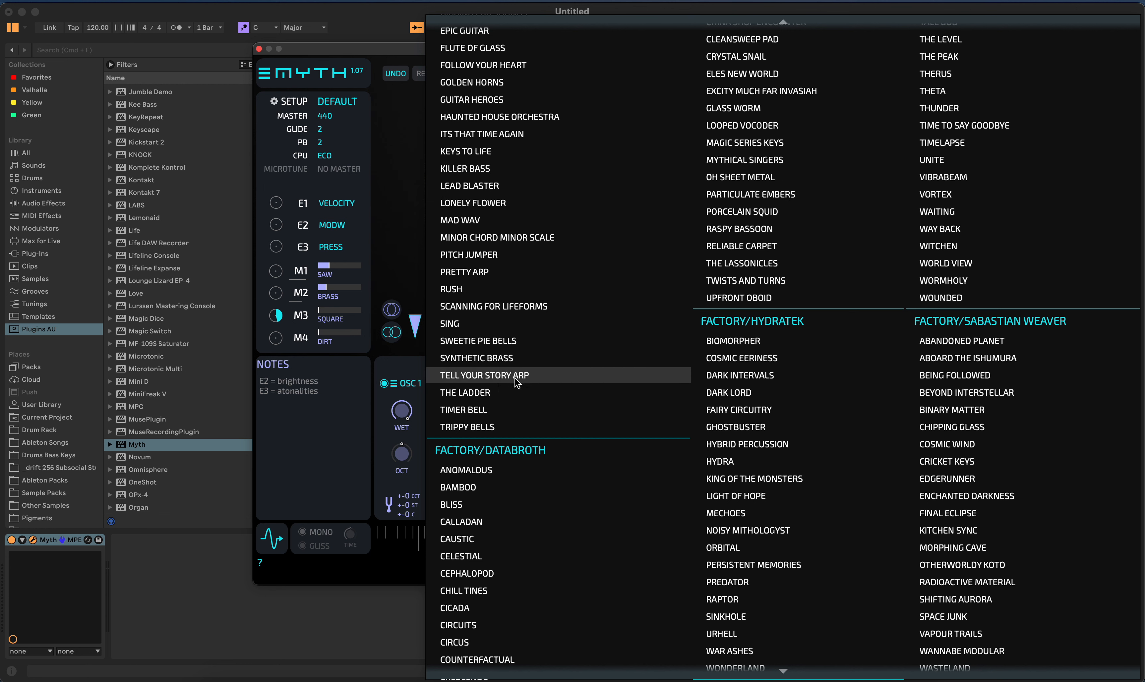
click(509, 420)
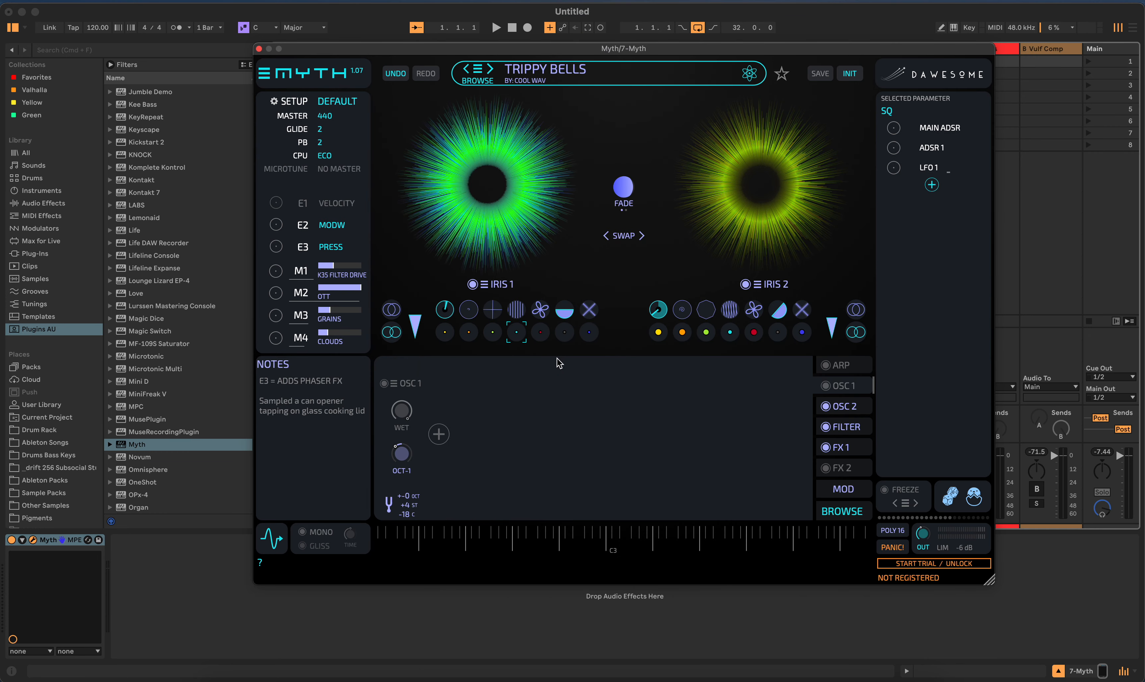
- Randomize the Trippy Bells parameters several times to create a new variation of the sound
click(948, 497)
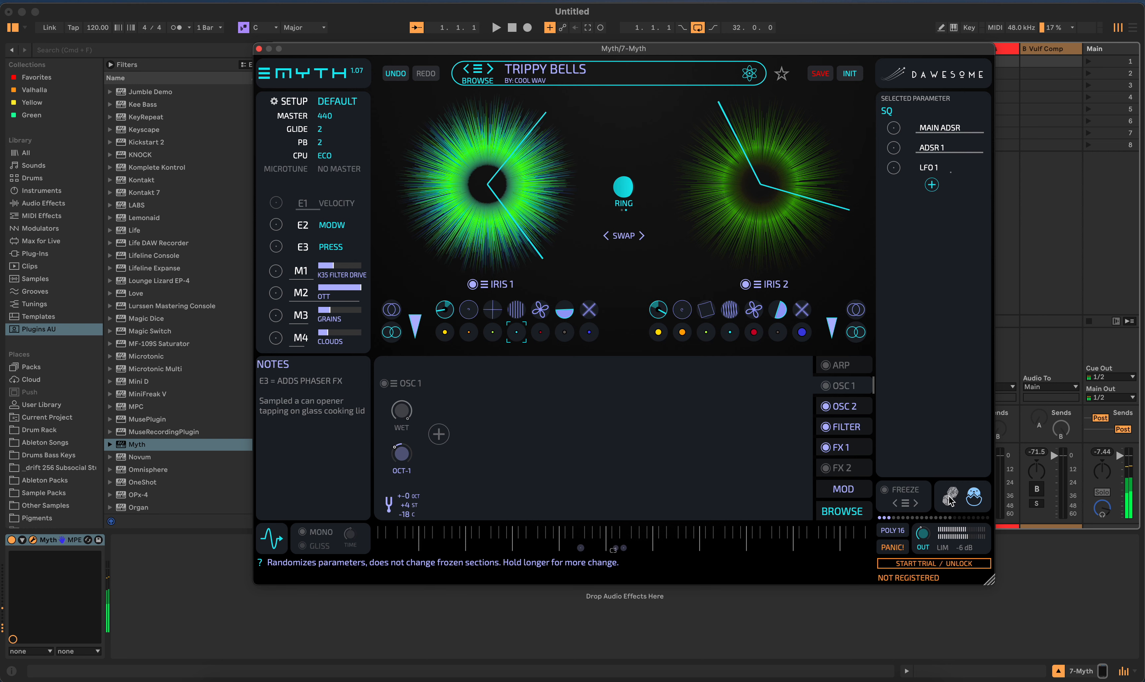
click(948, 498)
click(949, 498)
click(950, 498)
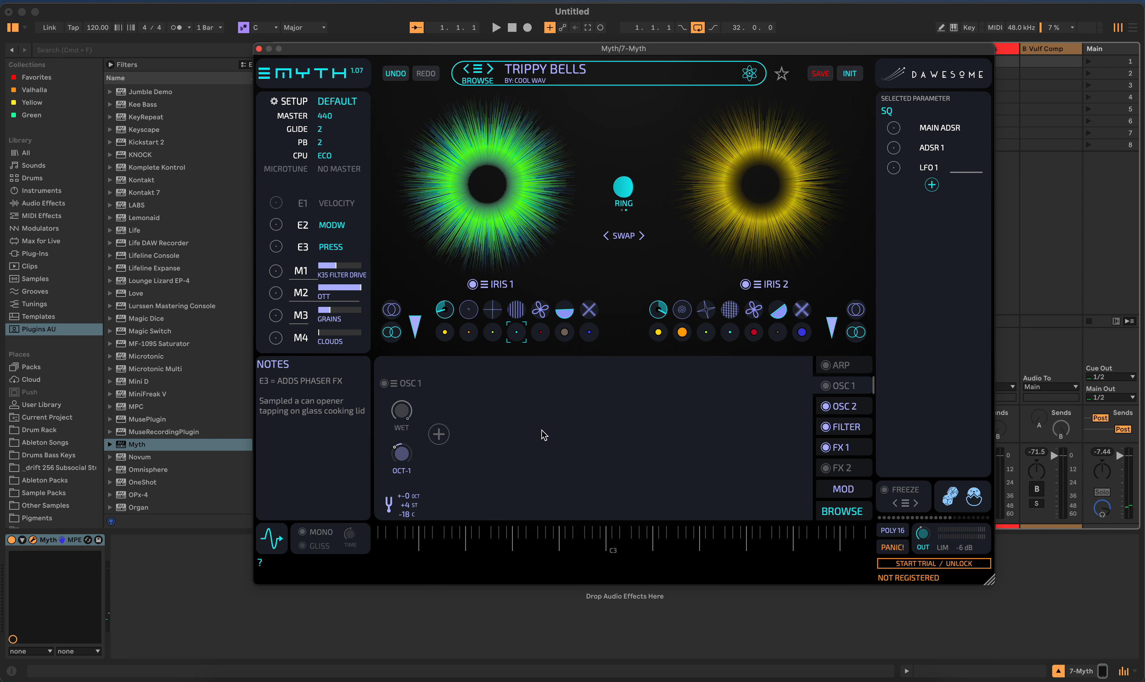
- Add a Sweet effect module and an Orbit modulation module to the OSC 1 chain
click(438, 435)
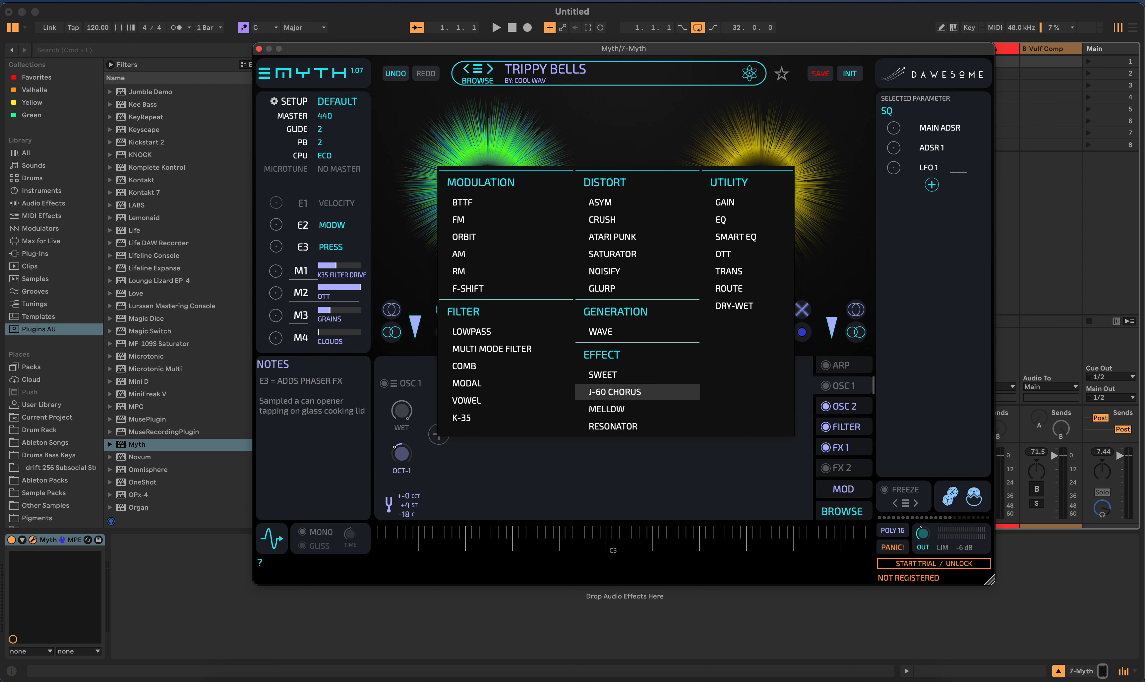
click(610, 375)
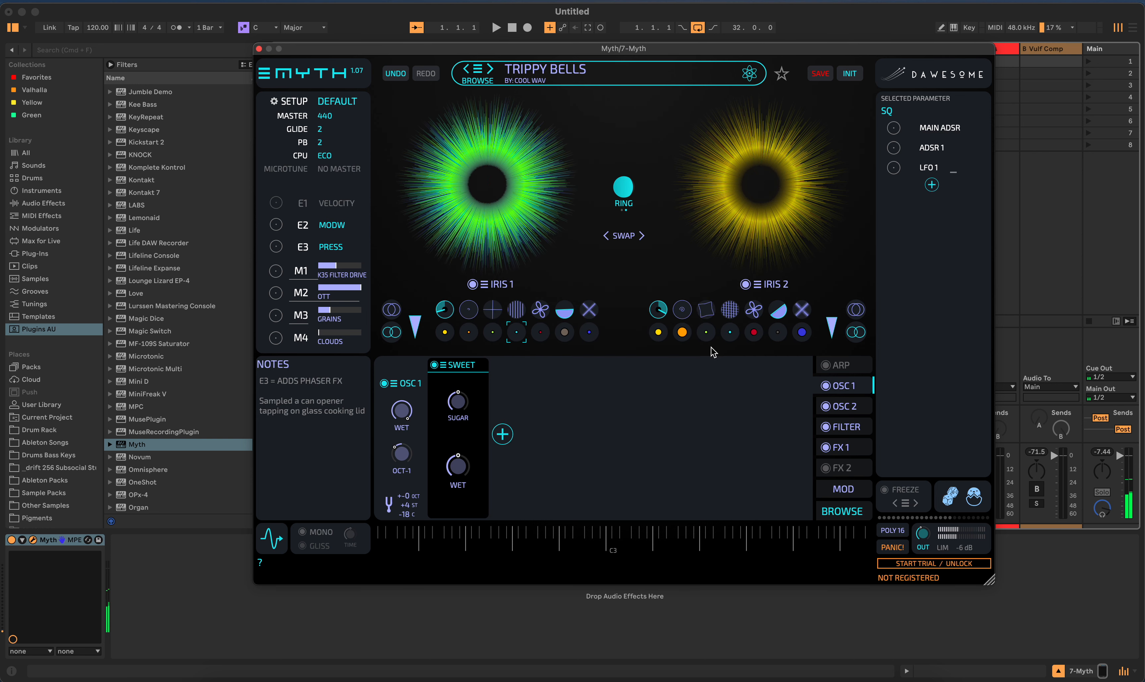
click(503, 435)
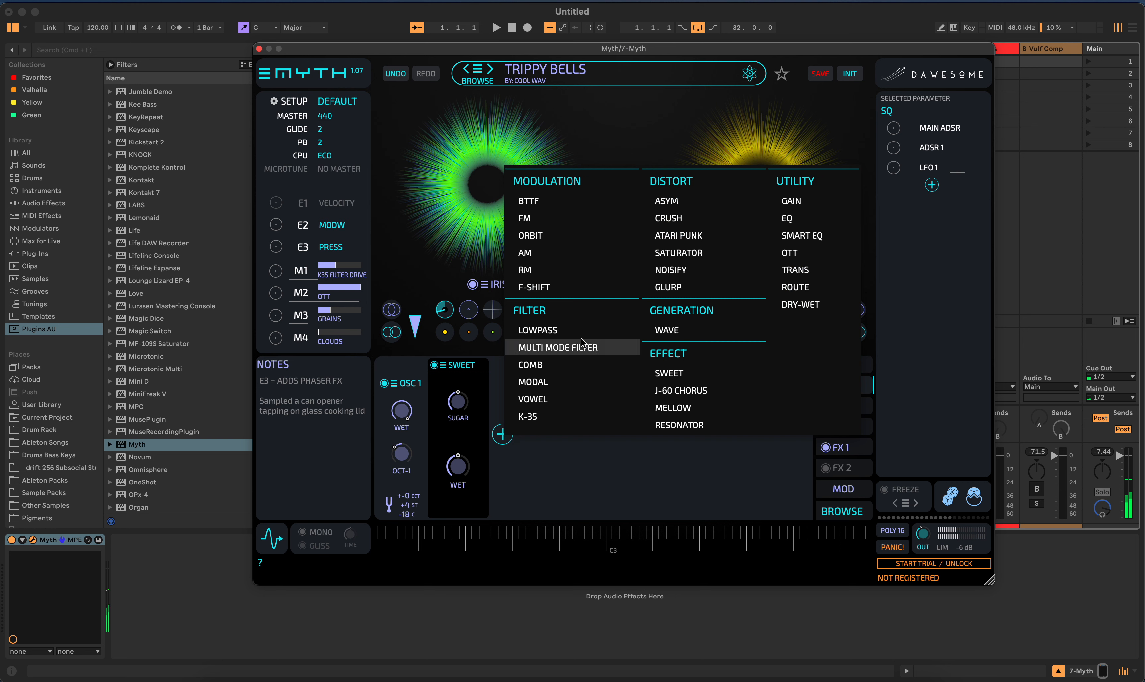
click(532, 236)
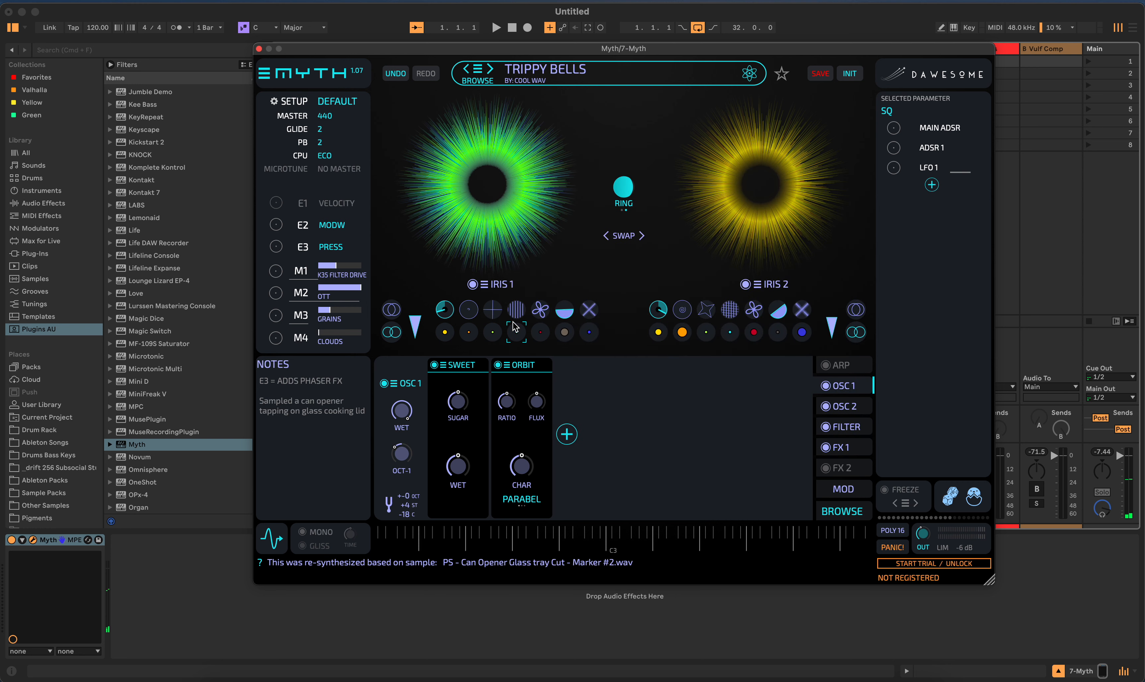
- View the Orbit module's options without choosing one, and move Orbit ahead of Sweet in the OSC 1 chain
click(511, 368)
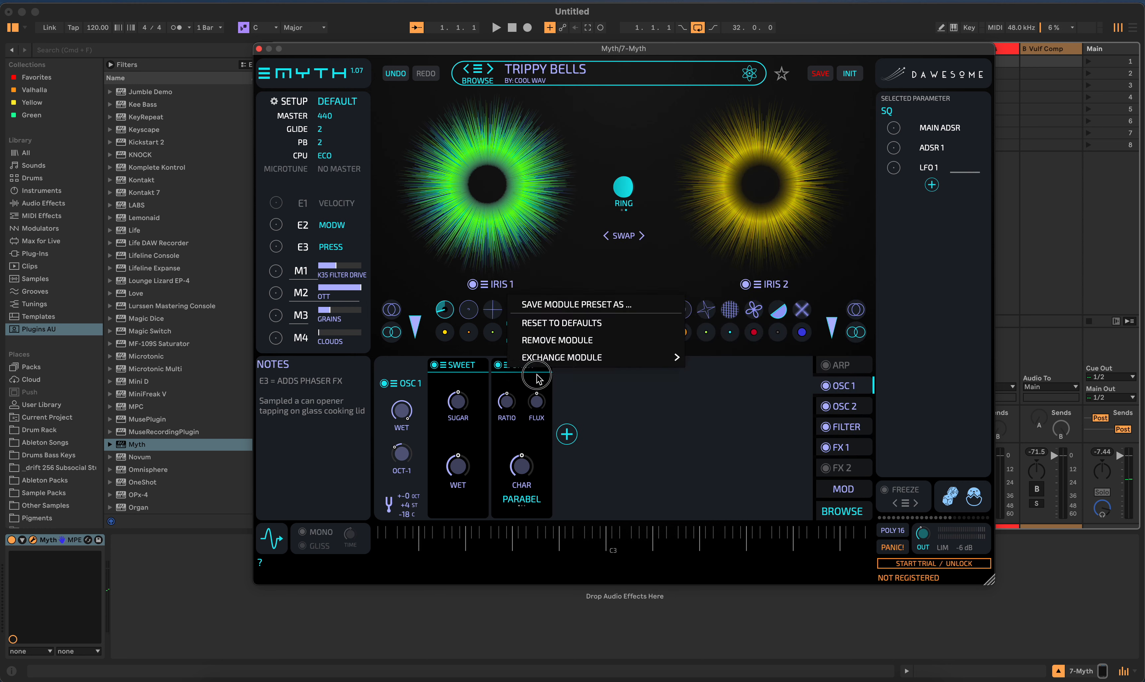
mouse_move(561, 356)
click(539, 386)
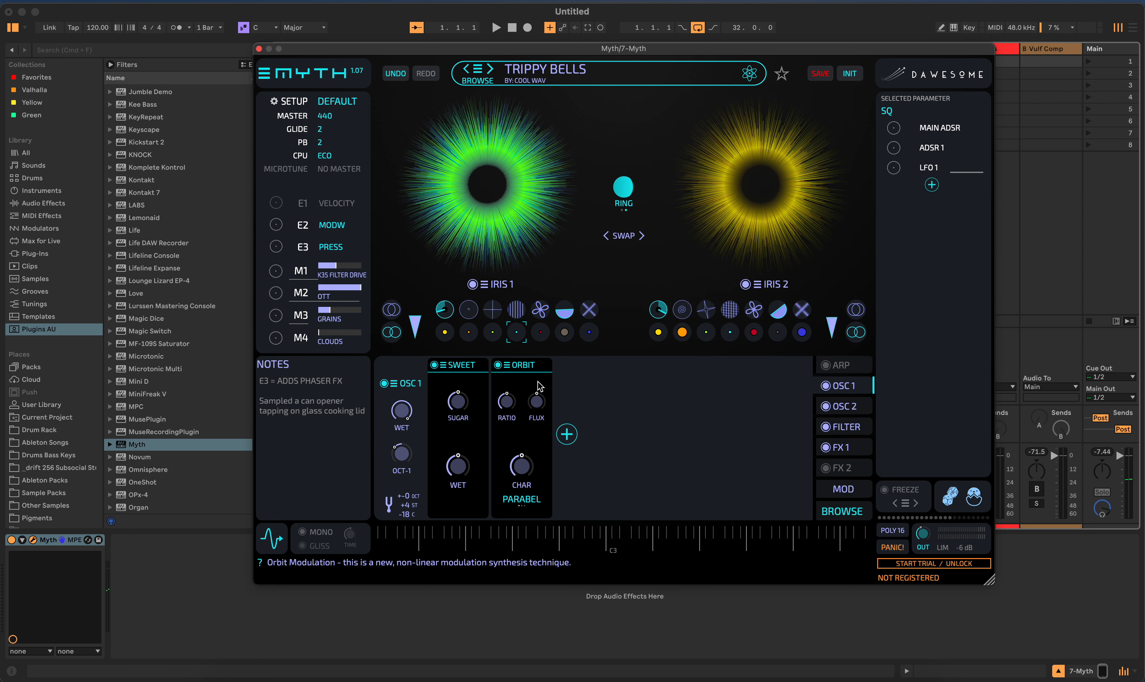
drag(541, 369, 458, 367)
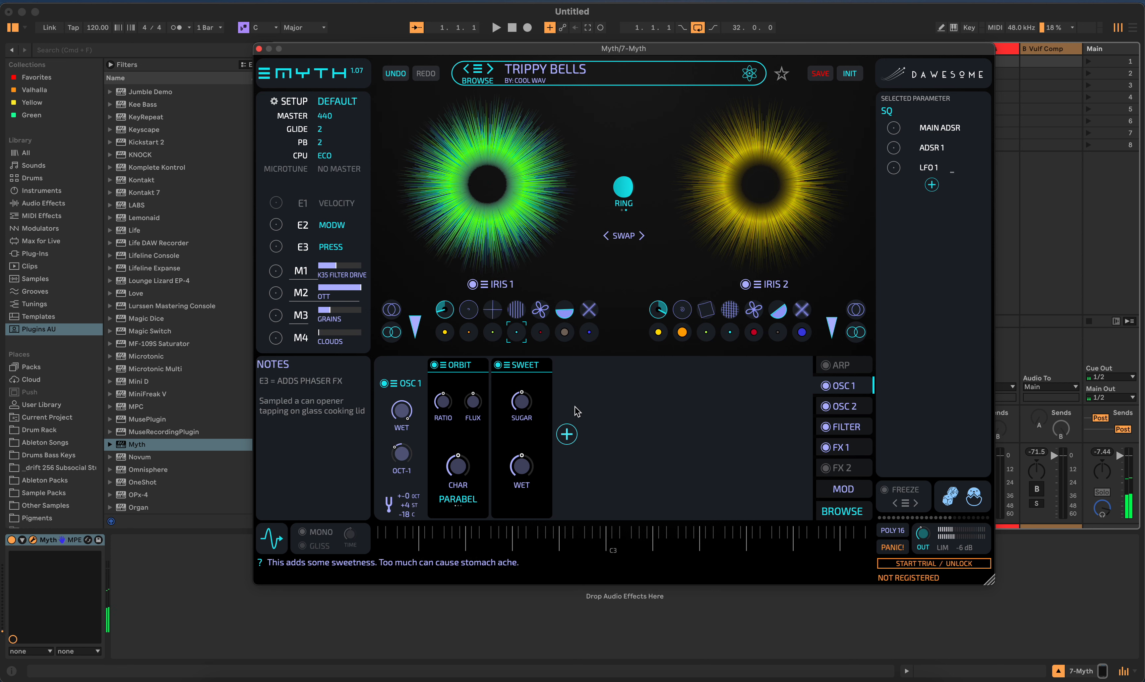
- Add an Asym distortion module to the OSC 1 chain and place it between Orbit and Sweet
click(567, 434)
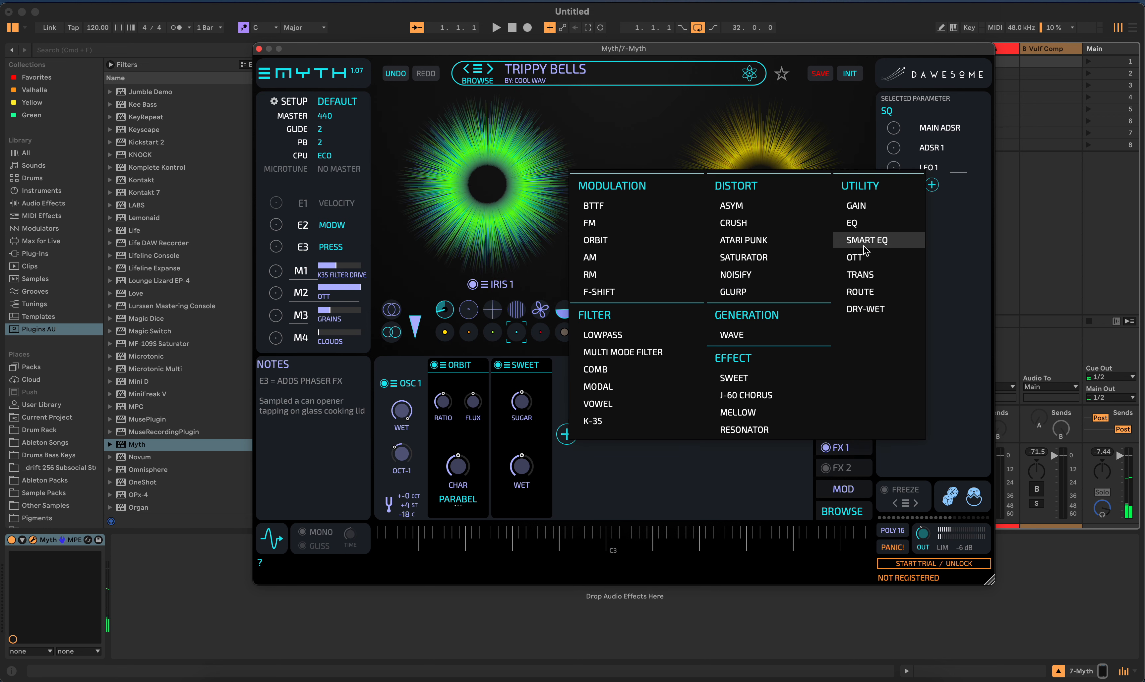
click(739, 206)
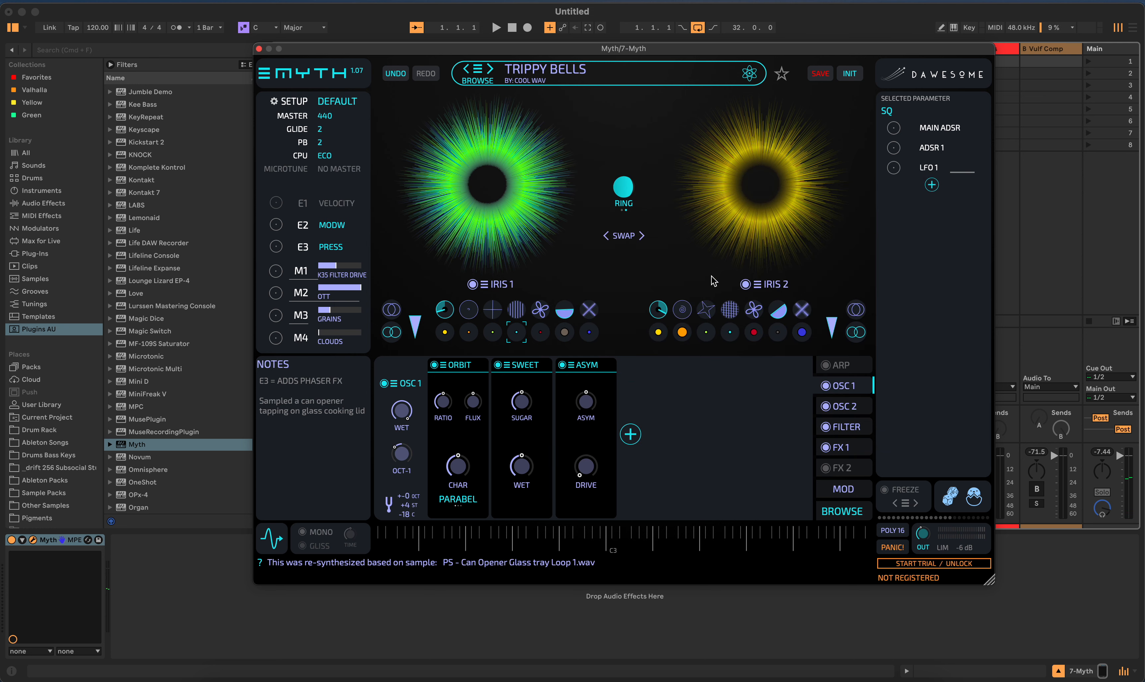
drag(609, 367, 525, 369)
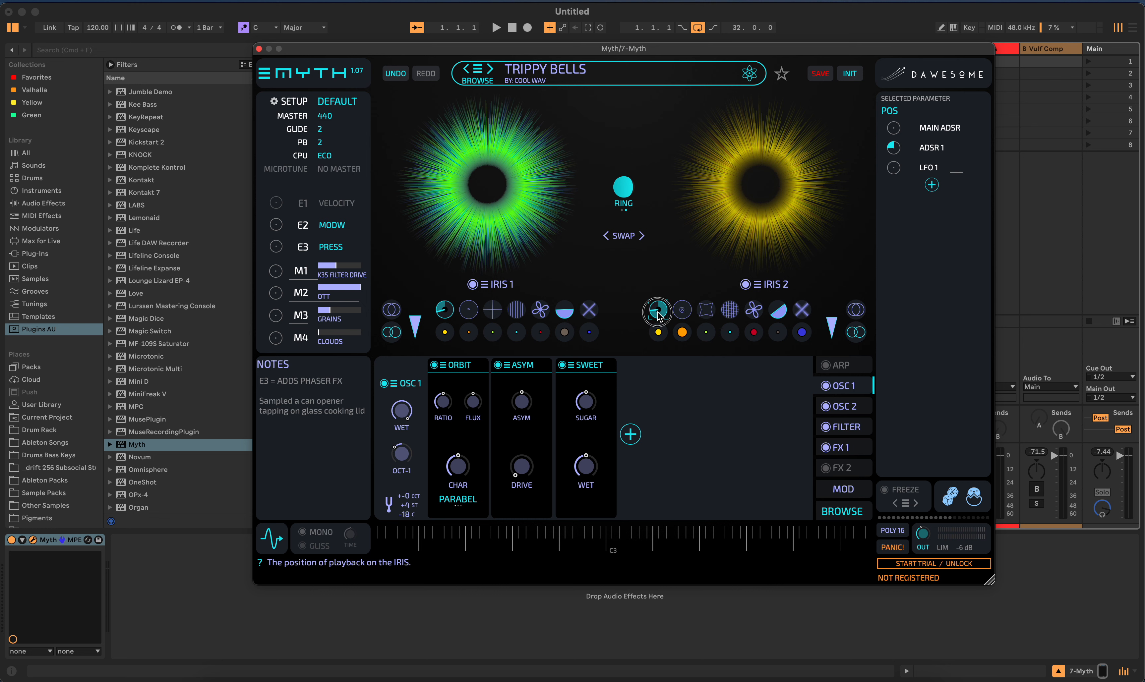
- Change the playback position (POS) of IRIS 2 and of IRIS 1
drag(658, 313, 657, 353)
drag(449, 310, 446, 328)
- Try swapping IRIS 1 and IRIS 2 with the Swap control
click(641, 236)
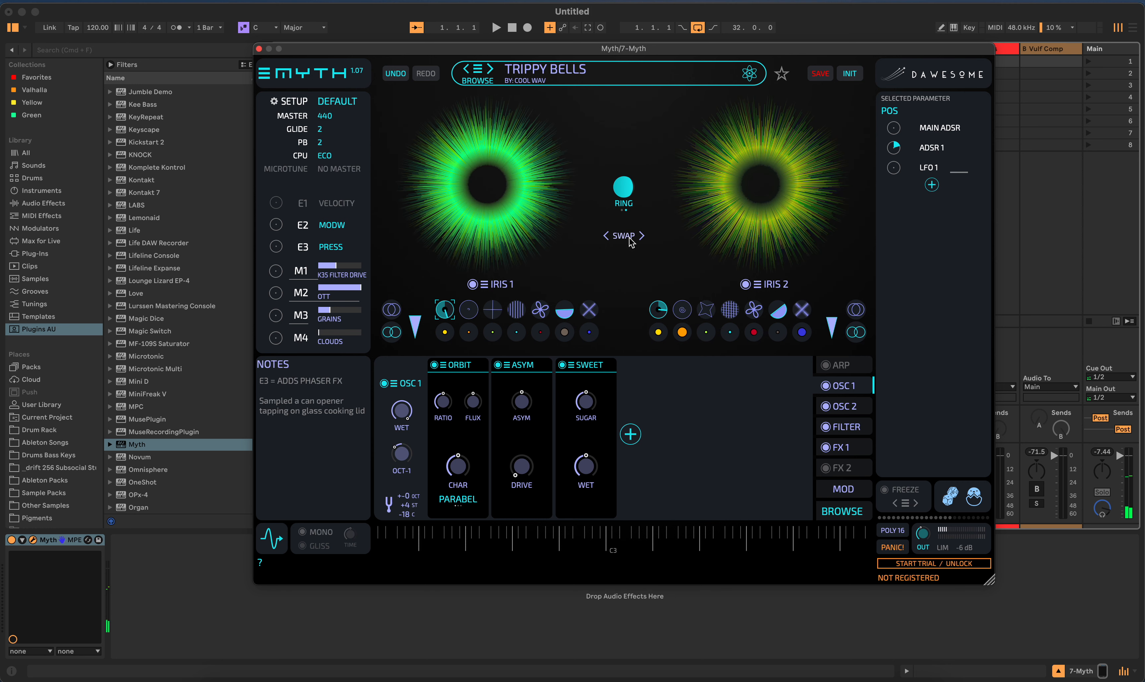
click(630, 241)
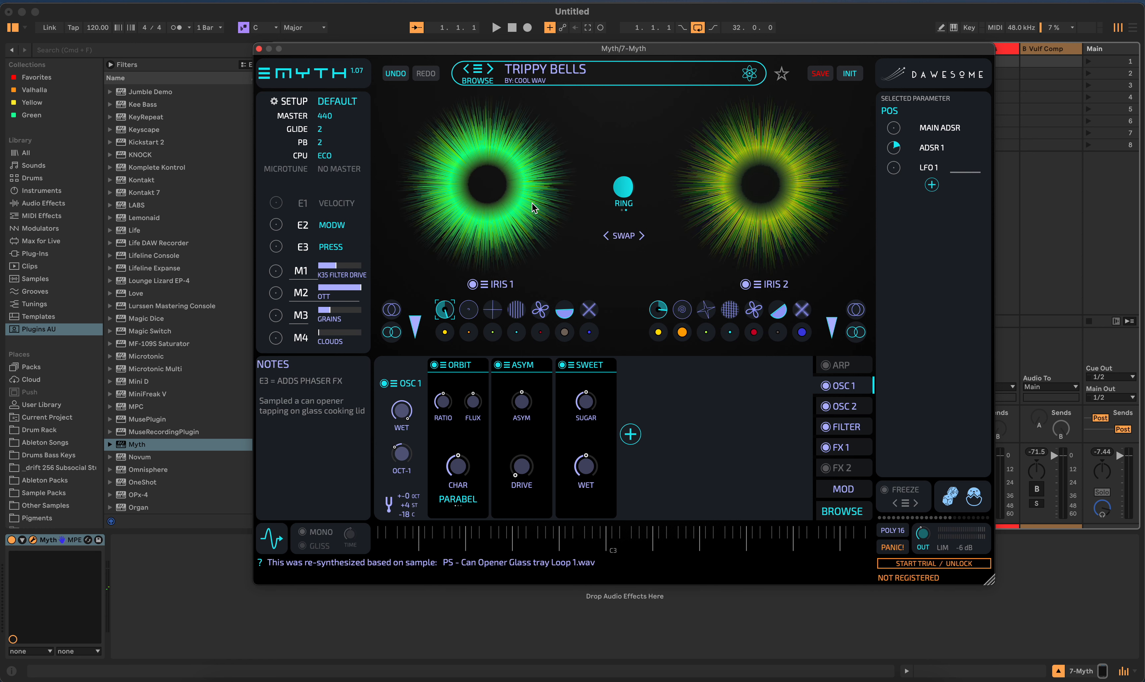
click(621, 238)
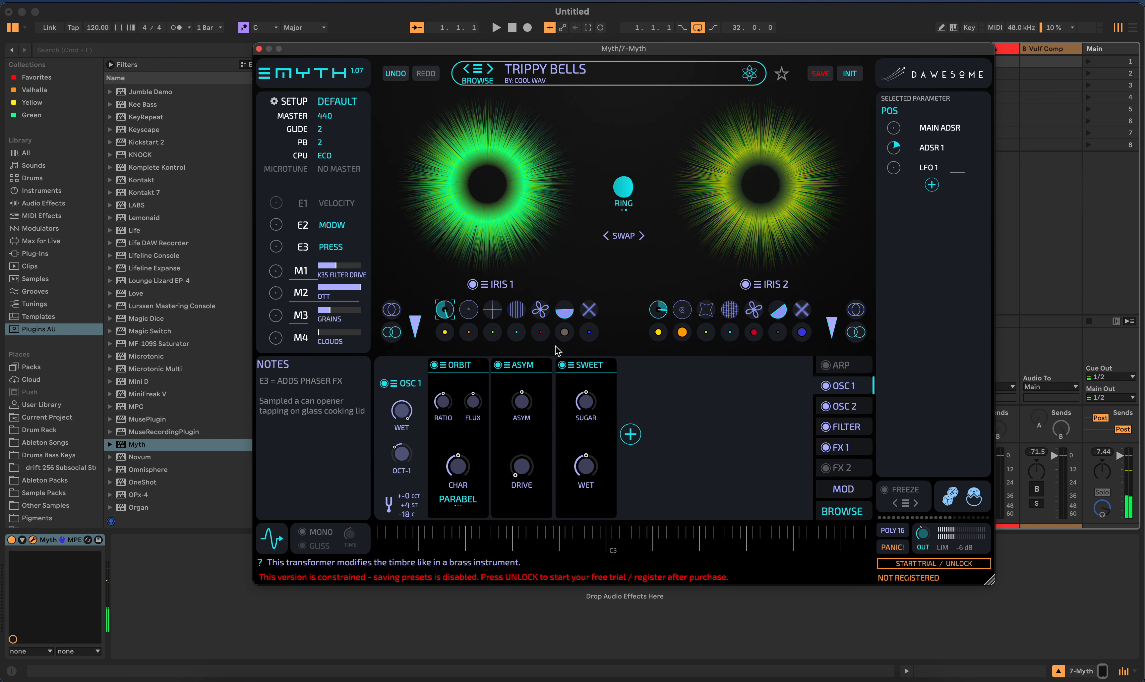
- Toggle the Asym module's bypass and exchange Asym for a Saturator module in the OSC 1 chain
click(499, 366)
click(498, 365)
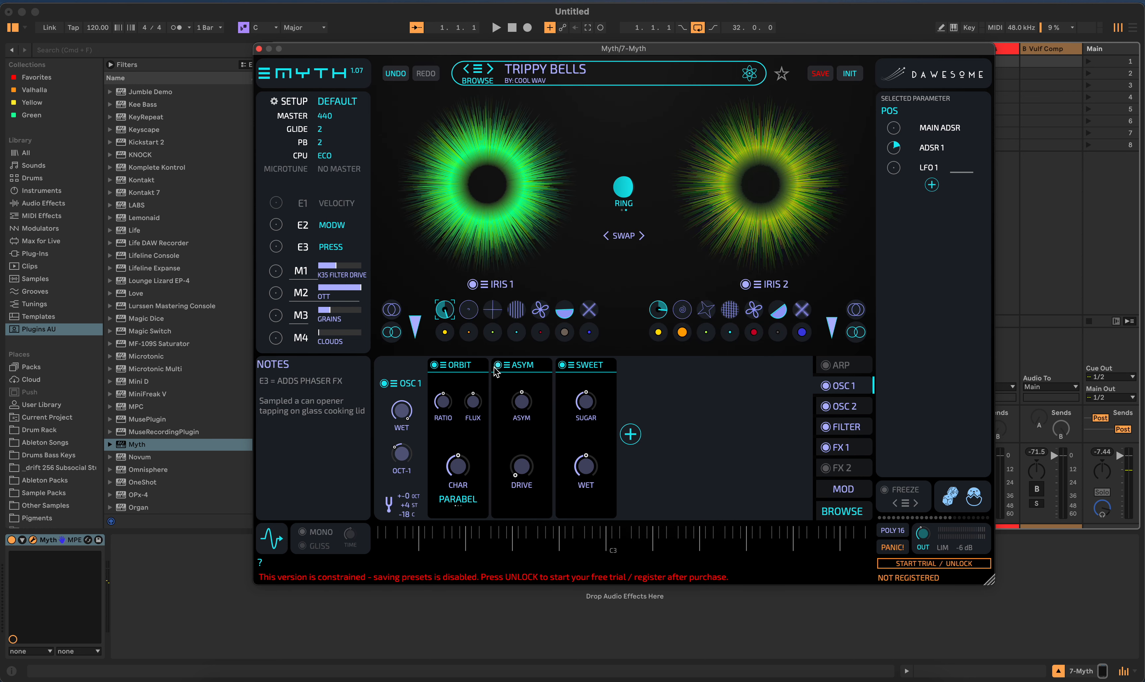
right_click(533, 367)
mouse_move(545, 367)
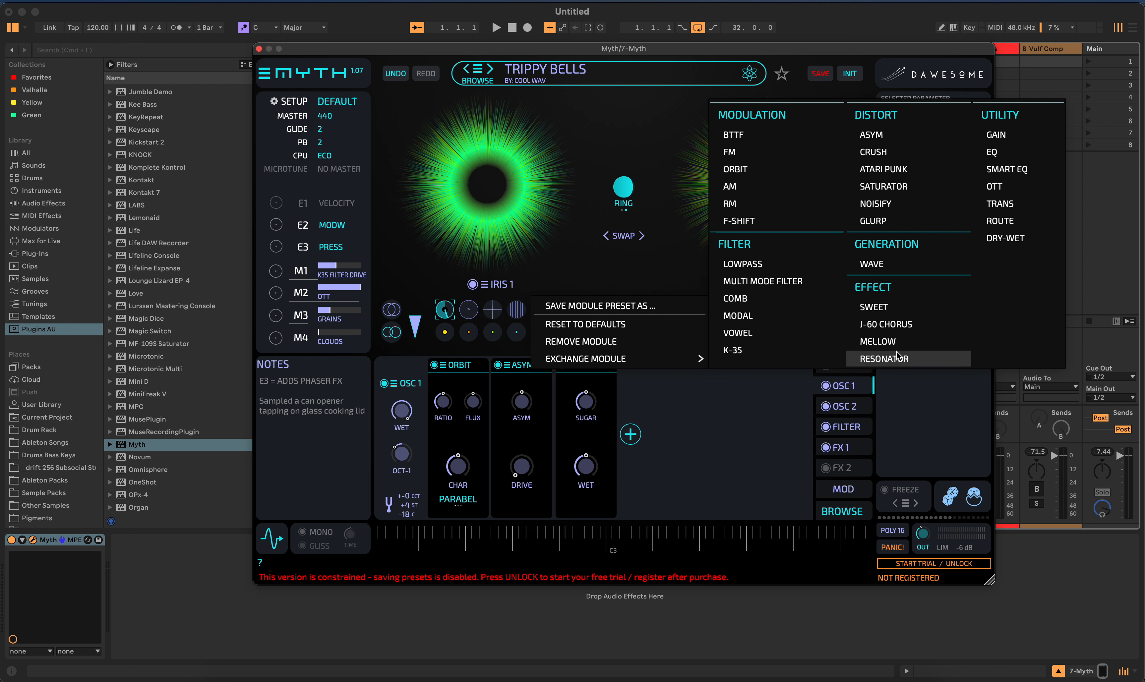
click(894, 187)
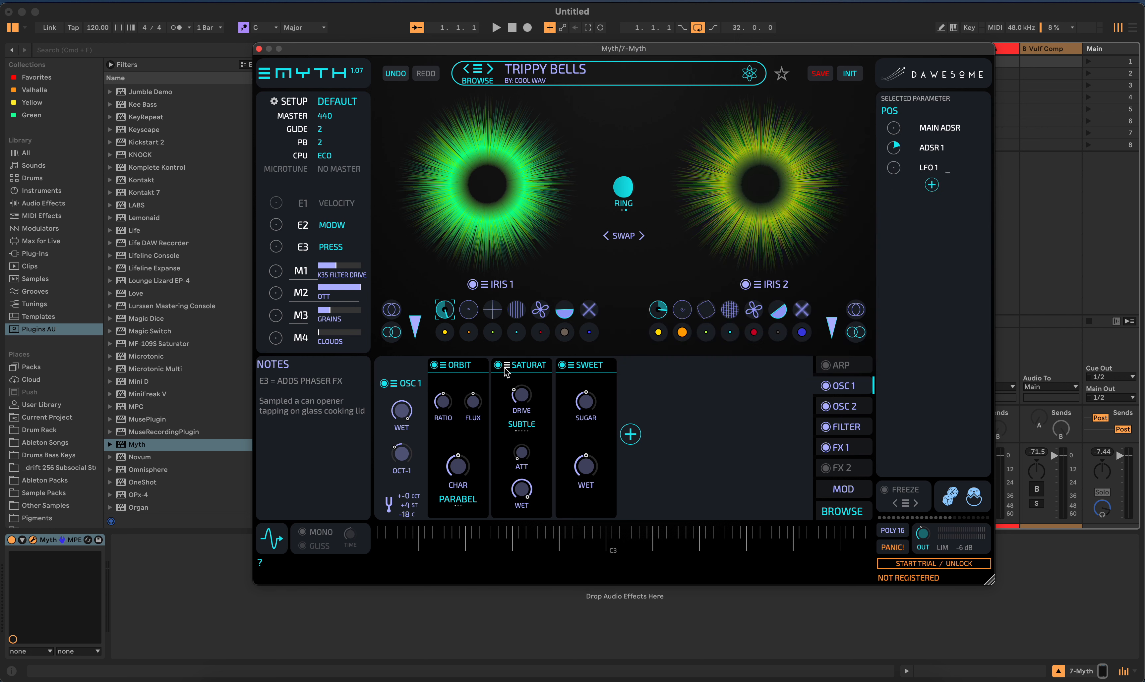
click(548, 373)
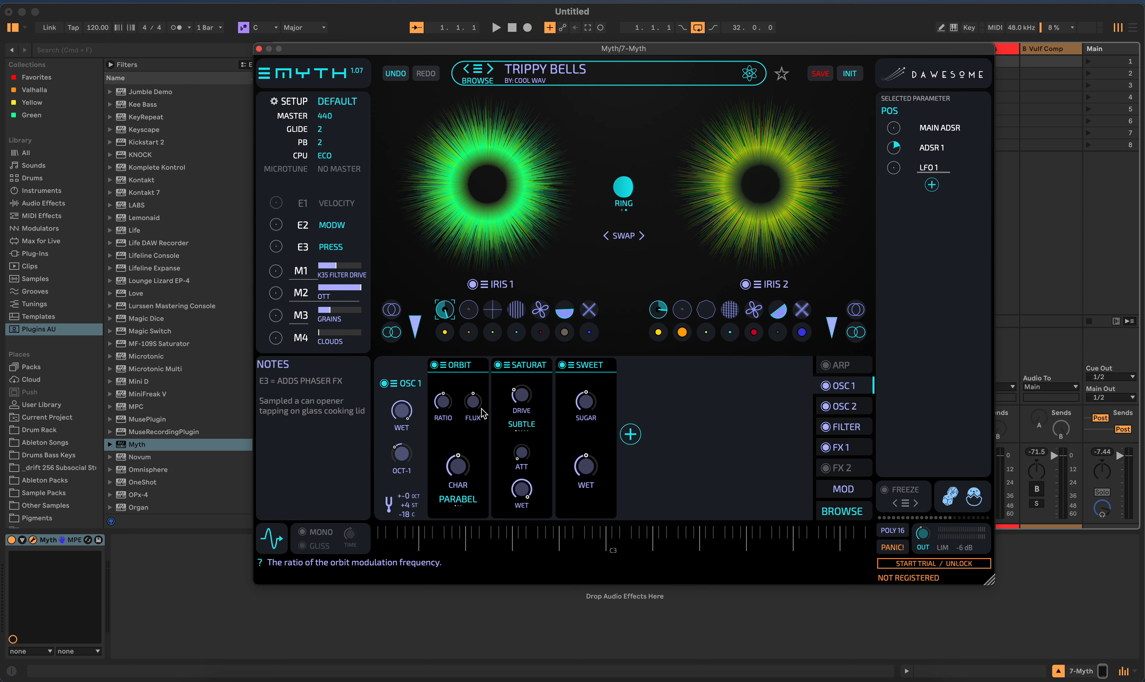
- View the OSC 1 chain presets without choosing one, and set the Ring crossfade between the two irises to about halfway
click(412, 385)
click(393, 386)
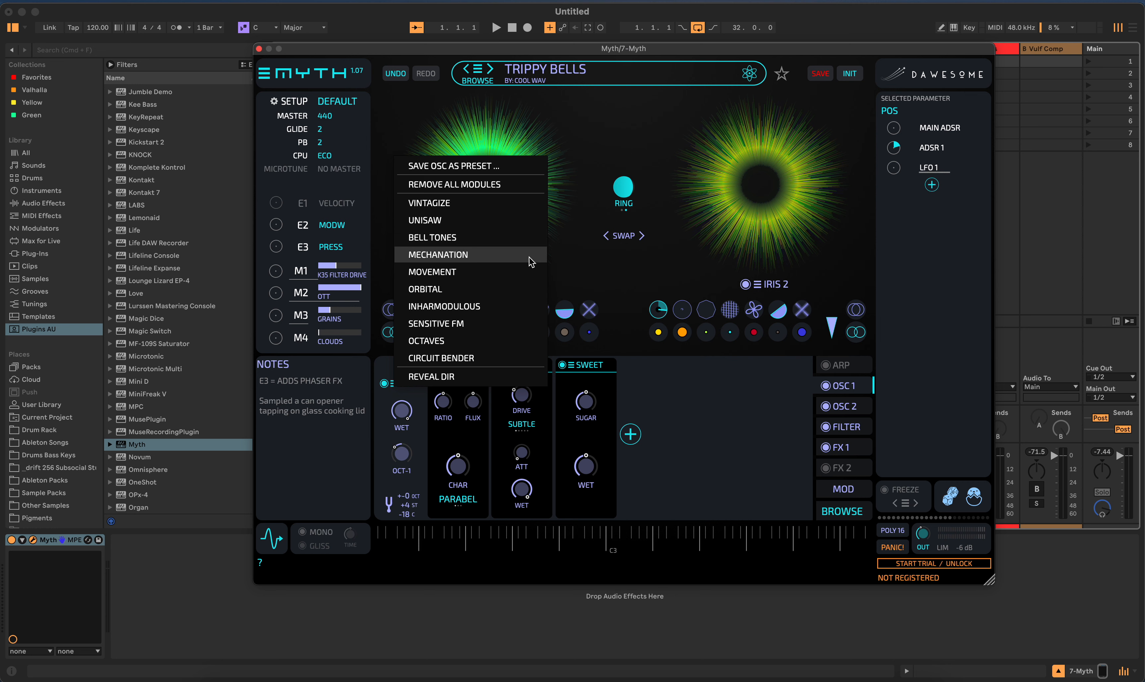
click(732, 426)
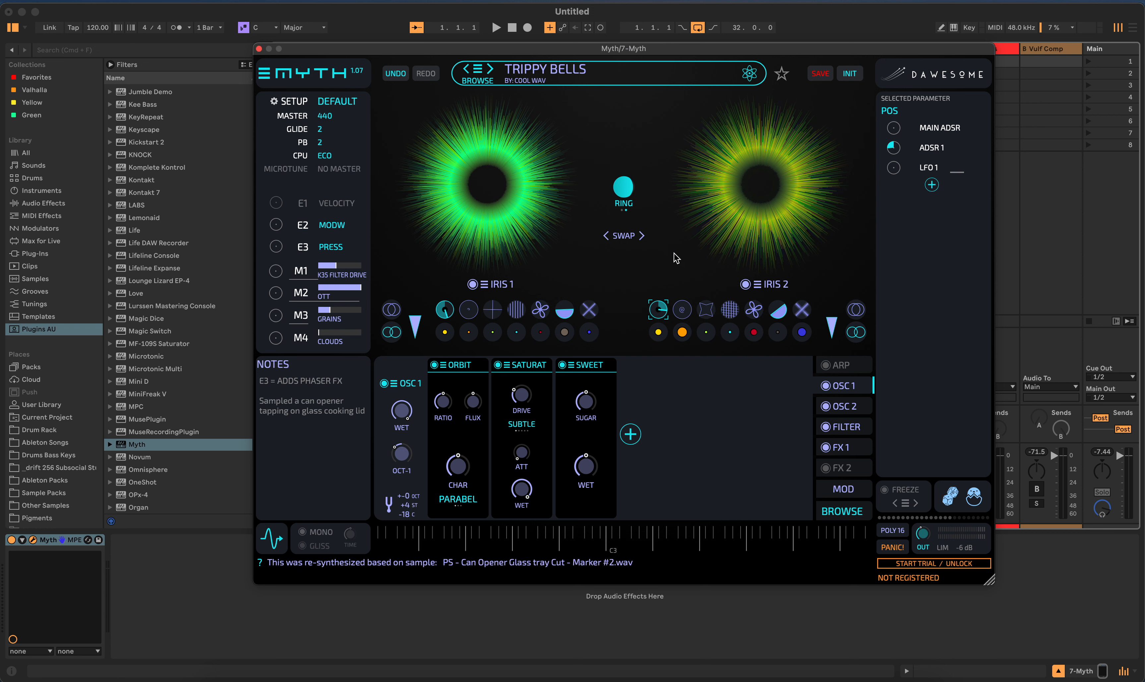
drag(624, 187, 642, 135)
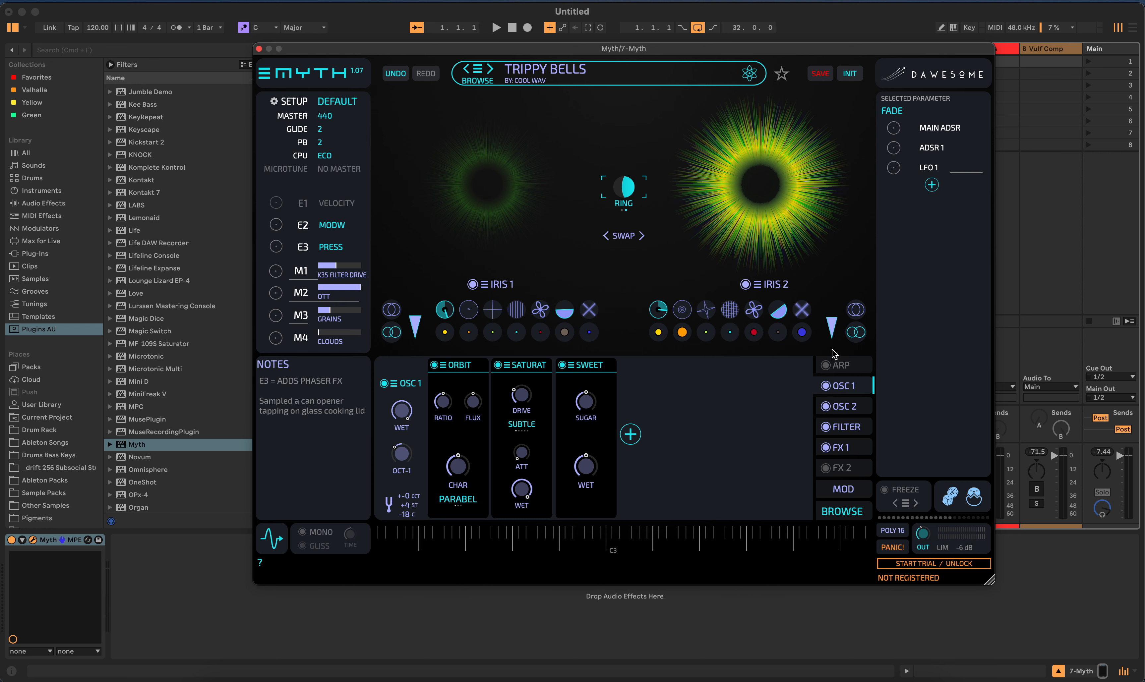
- Filter the preset browser by type Keys, tone Warm and timbre Glassy
click(848, 515)
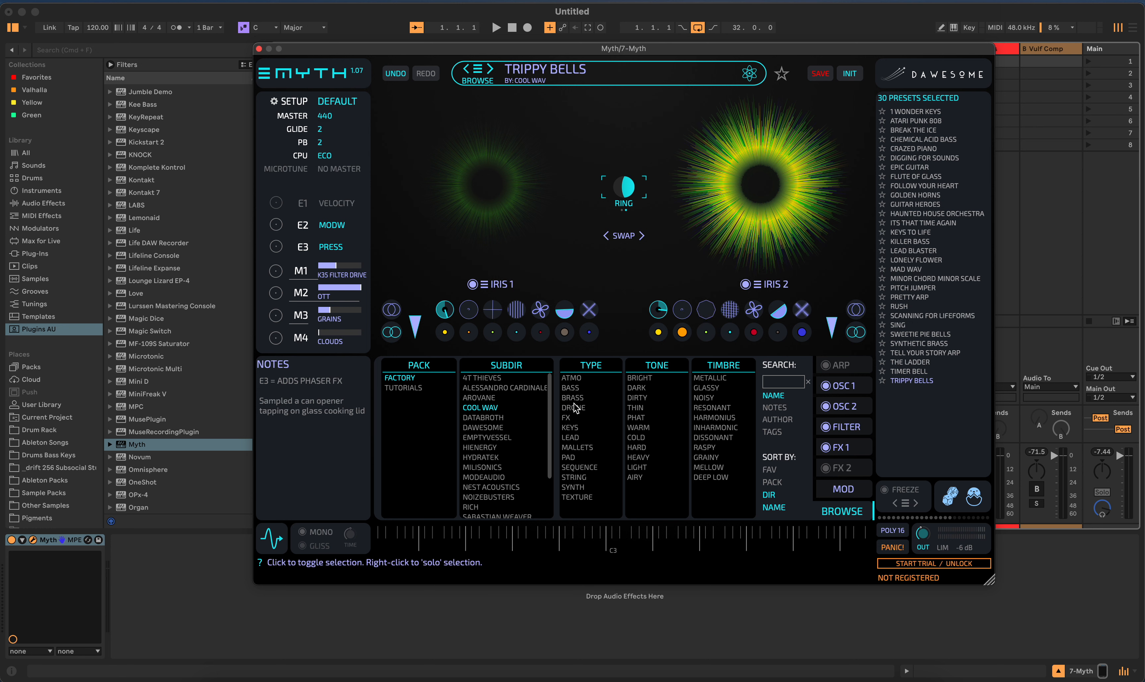
click(575, 428)
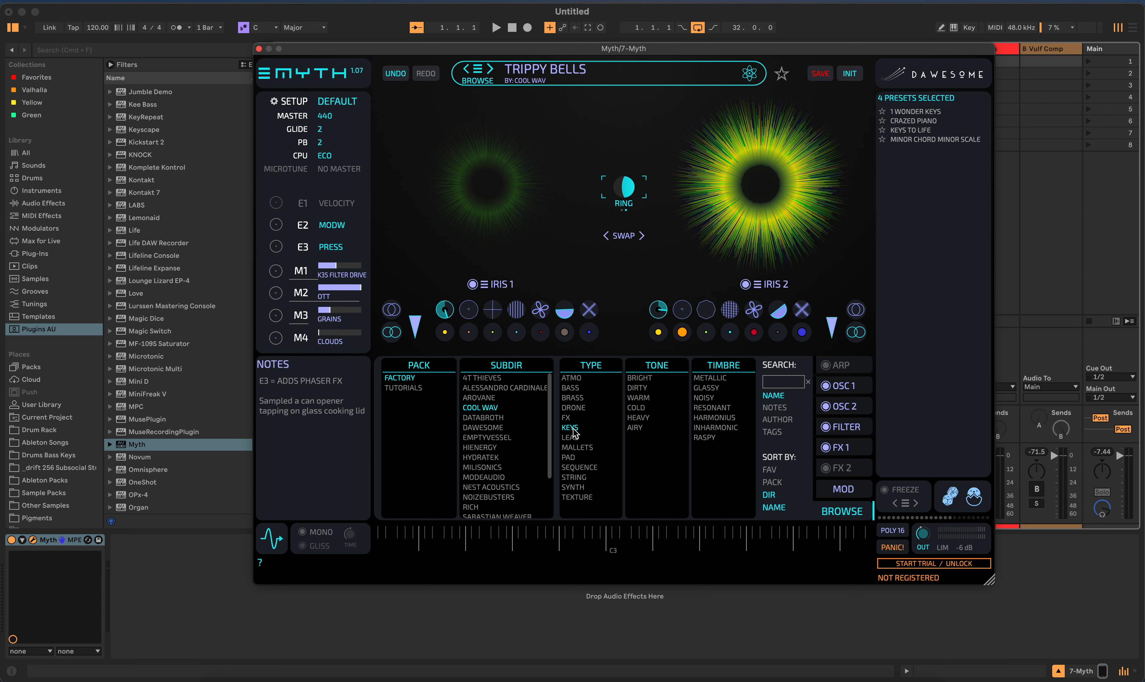
click(646, 399)
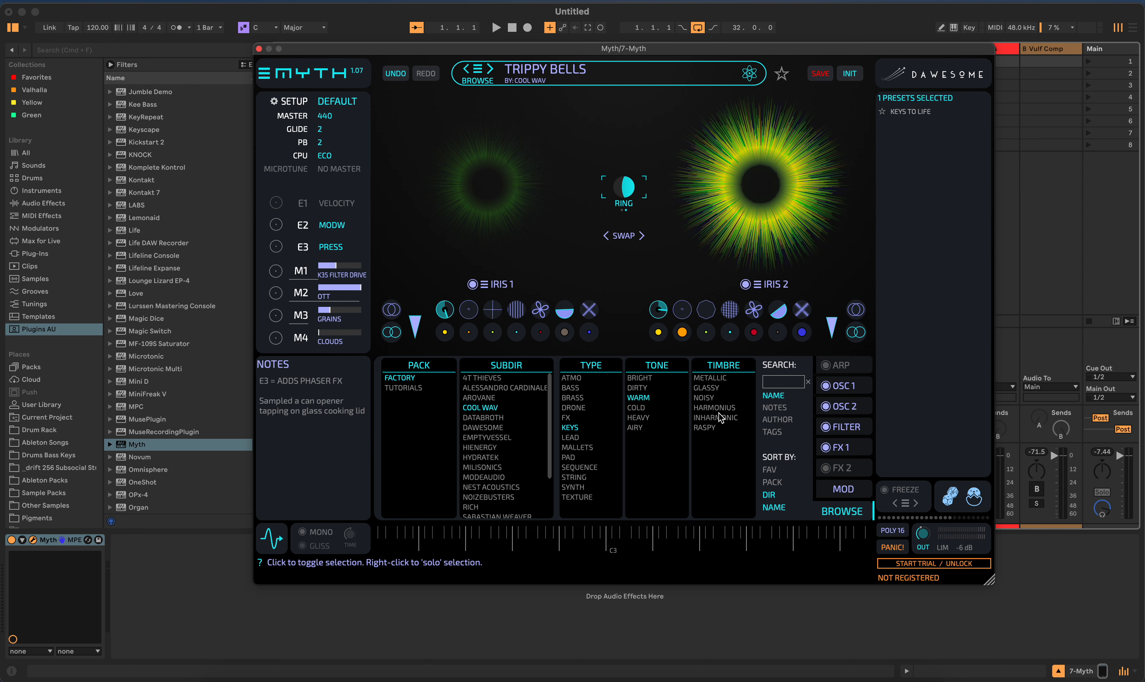
click(707, 388)
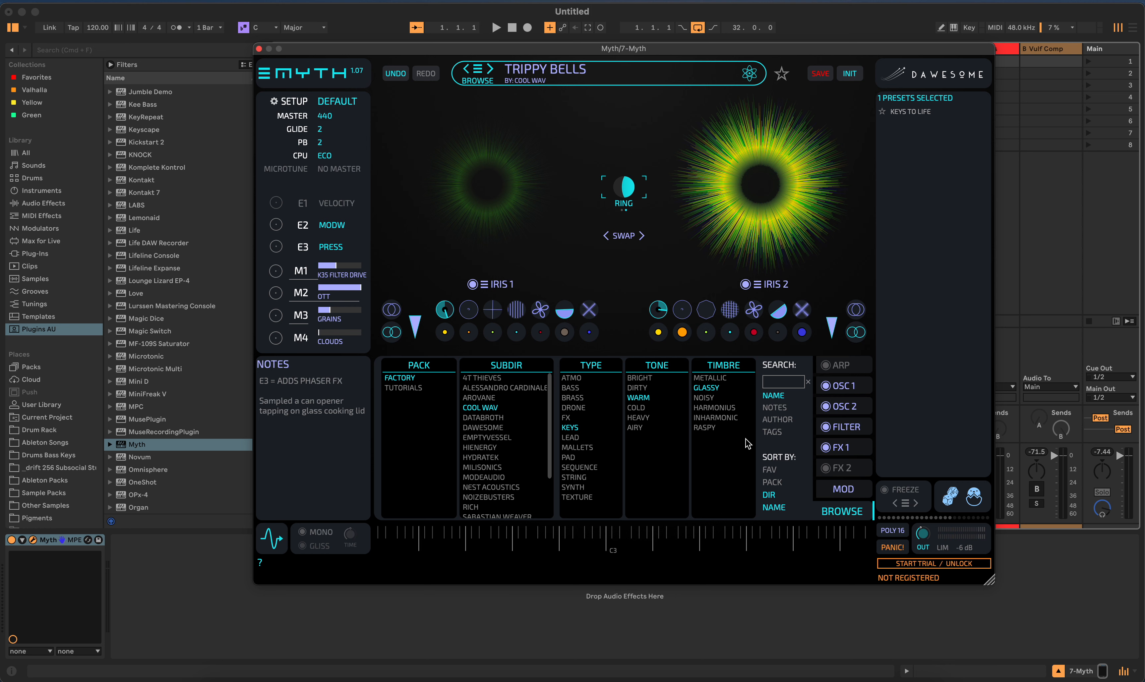
- Change the browser's Timbre filter category to Mood and filter by Mysterious
click(656, 365)
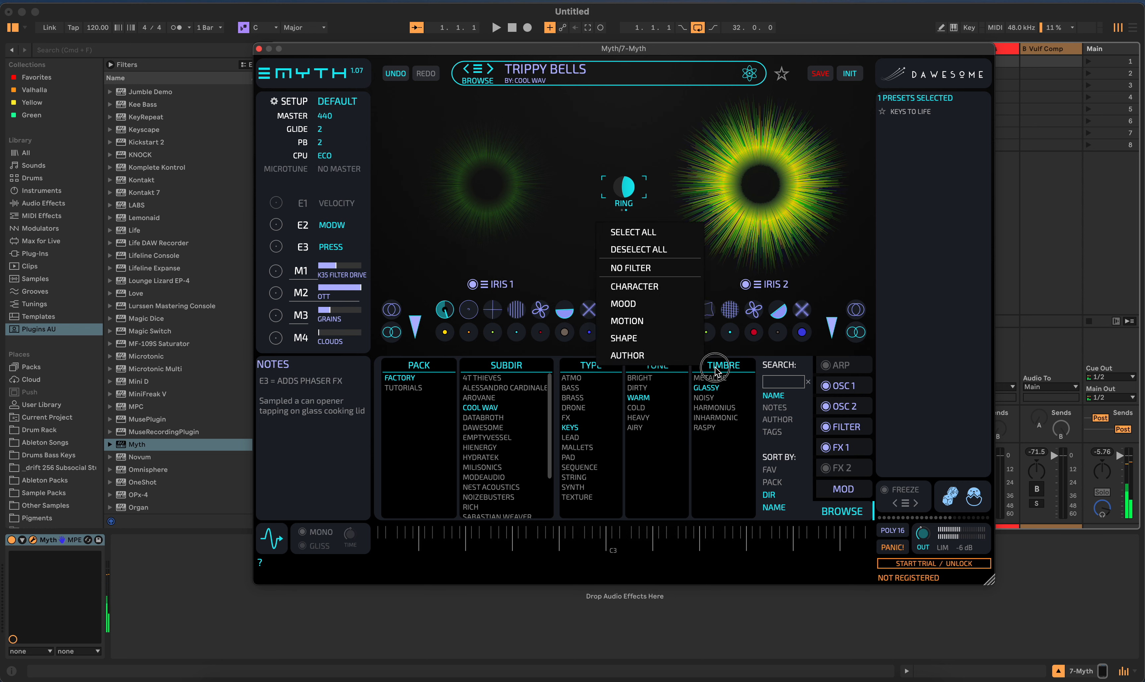
click(735, 366)
click(736, 367)
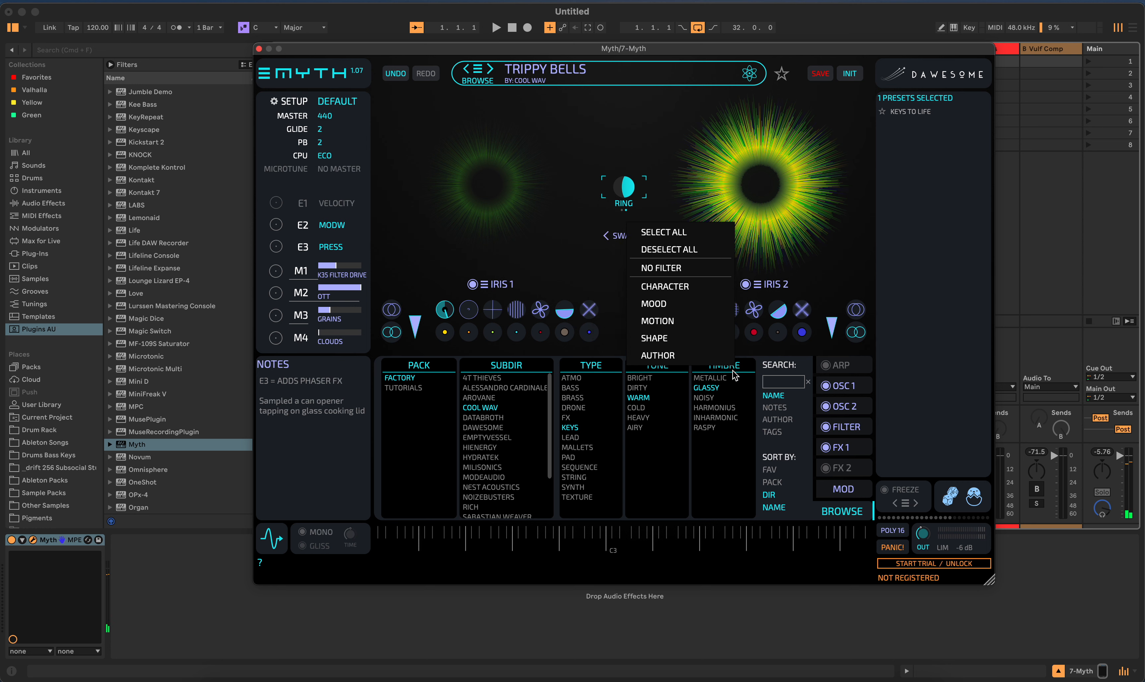
click(743, 388)
click(736, 368)
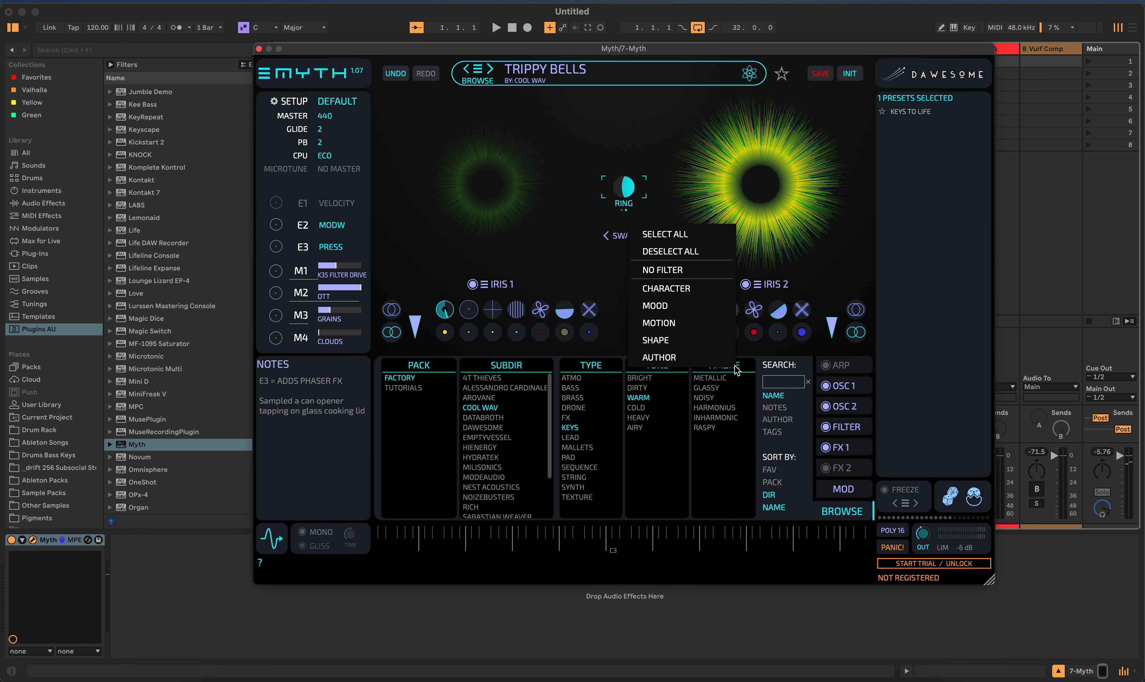
click(685, 307)
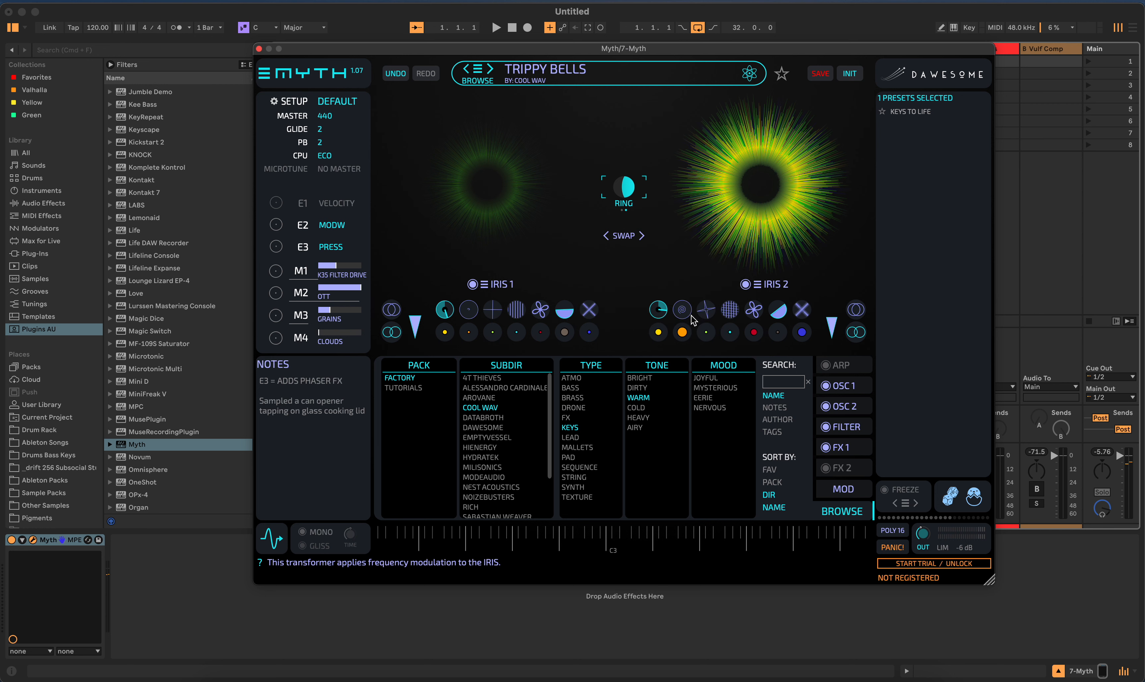
click(719, 390)
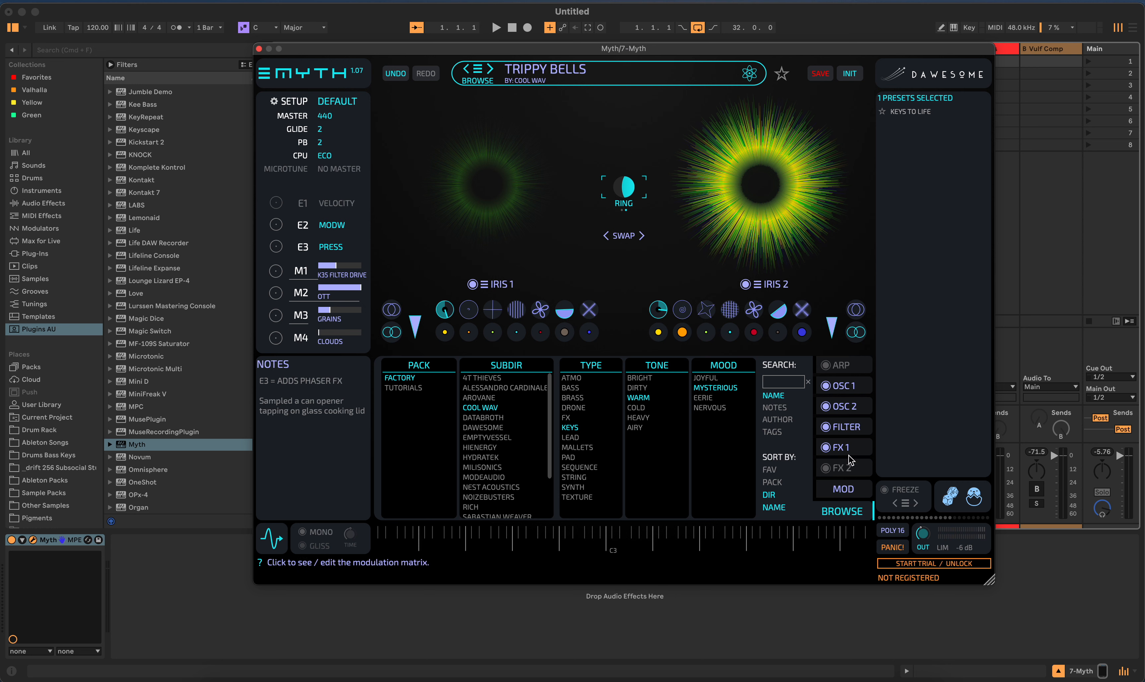
- Examine the module chains of the OSC 2, OSC 1, Filter, FX 1 and FX 2 sections and the arpeggiator section
click(844, 409)
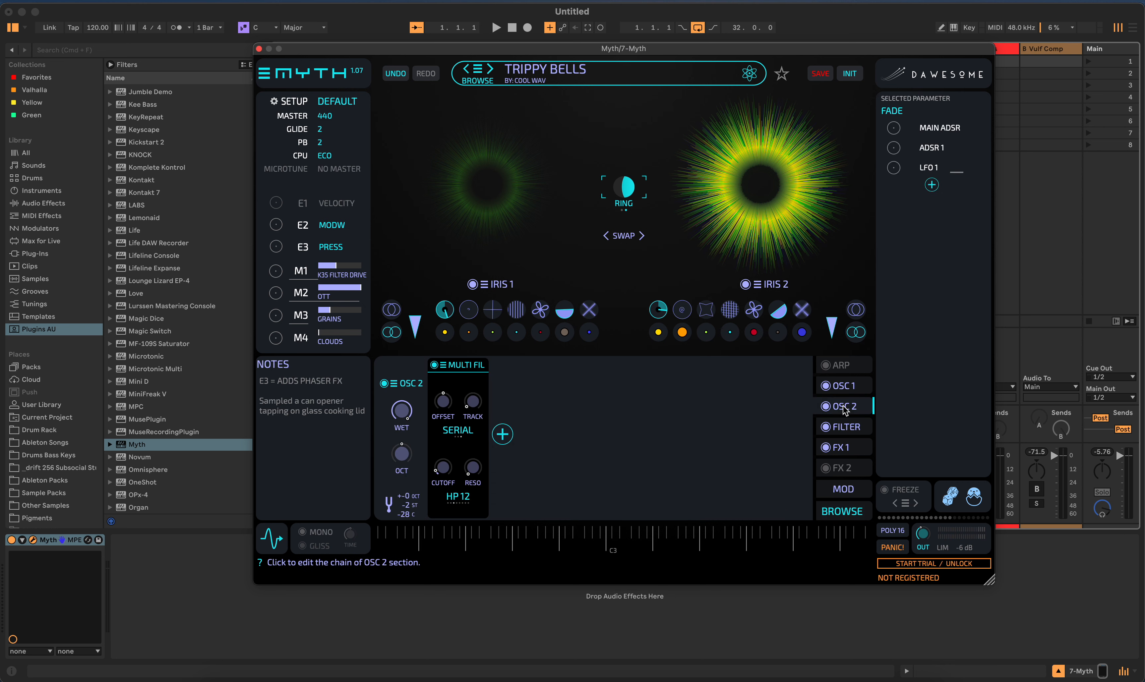
click(844, 391)
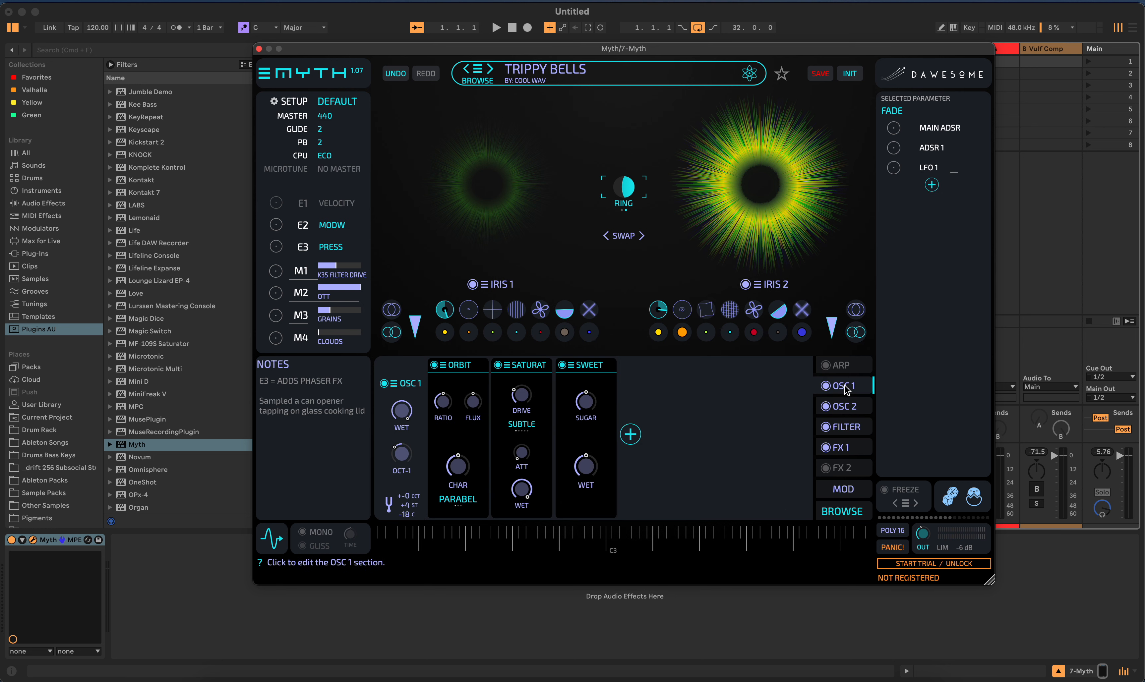
click(853, 434)
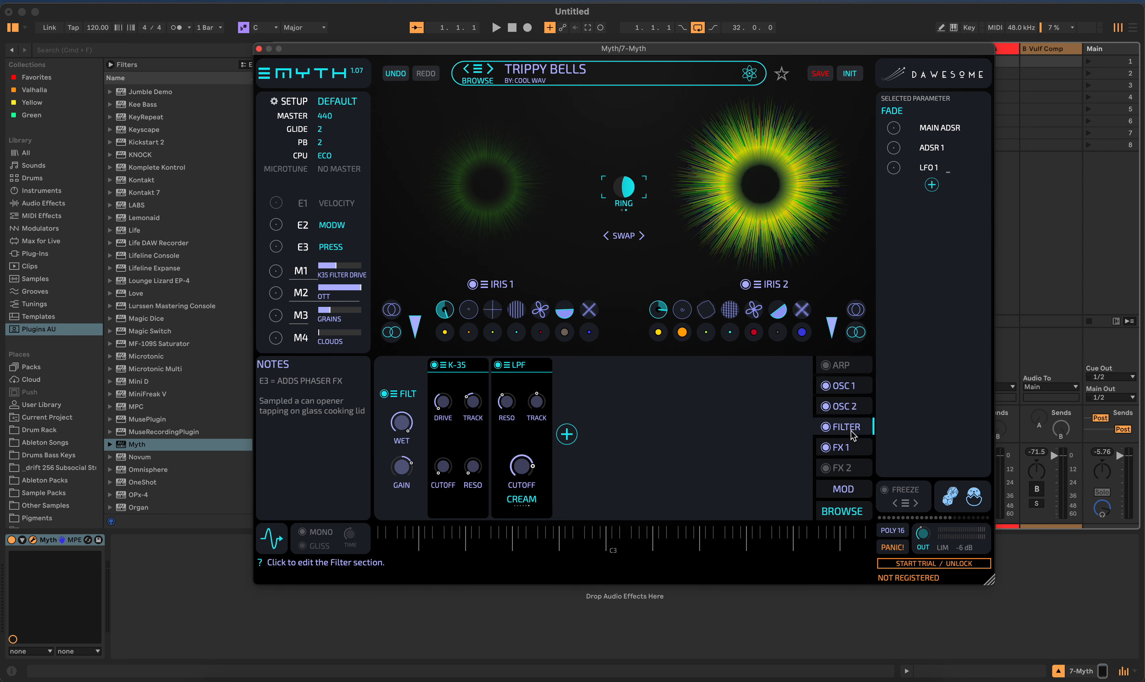
click(853, 451)
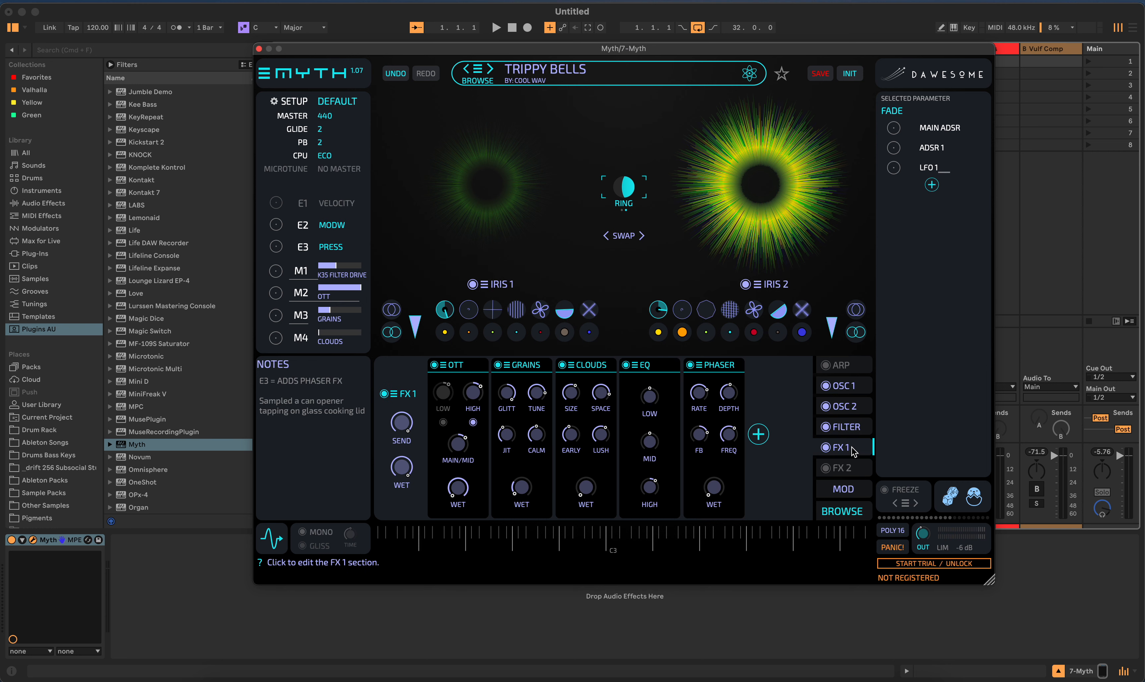
click(855, 470)
click(853, 386)
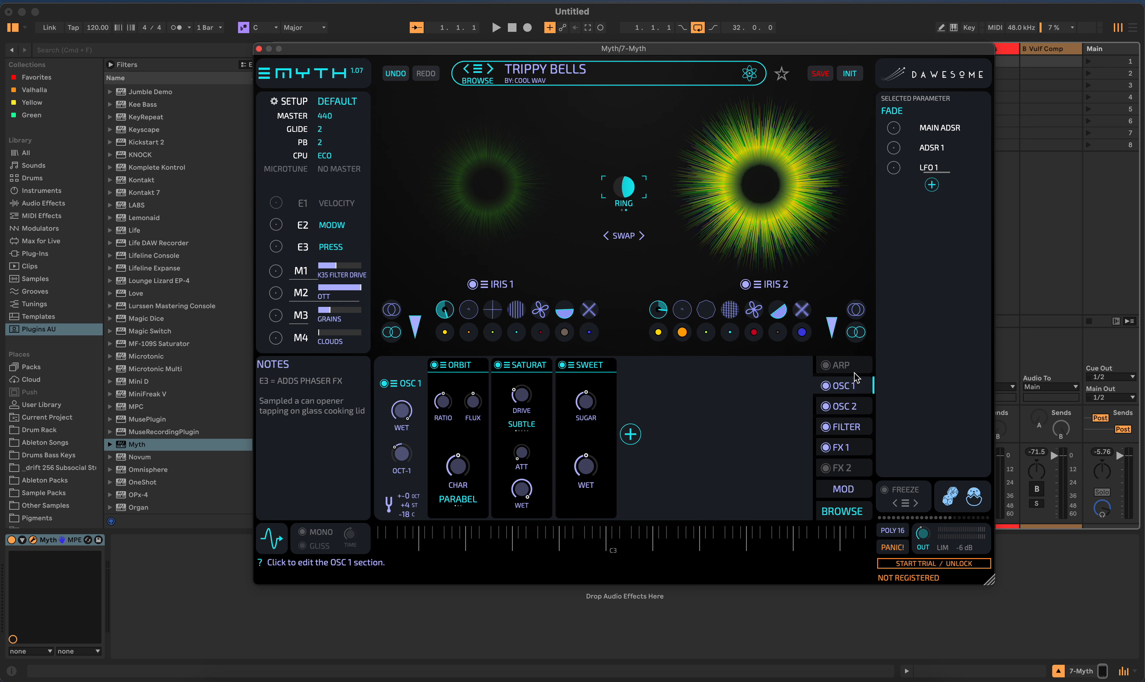
click(854, 367)
click(856, 386)
- Return to the preset browser, toggle the Dawesome subdirectory filter and clear the Cool Wav one
click(842, 510)
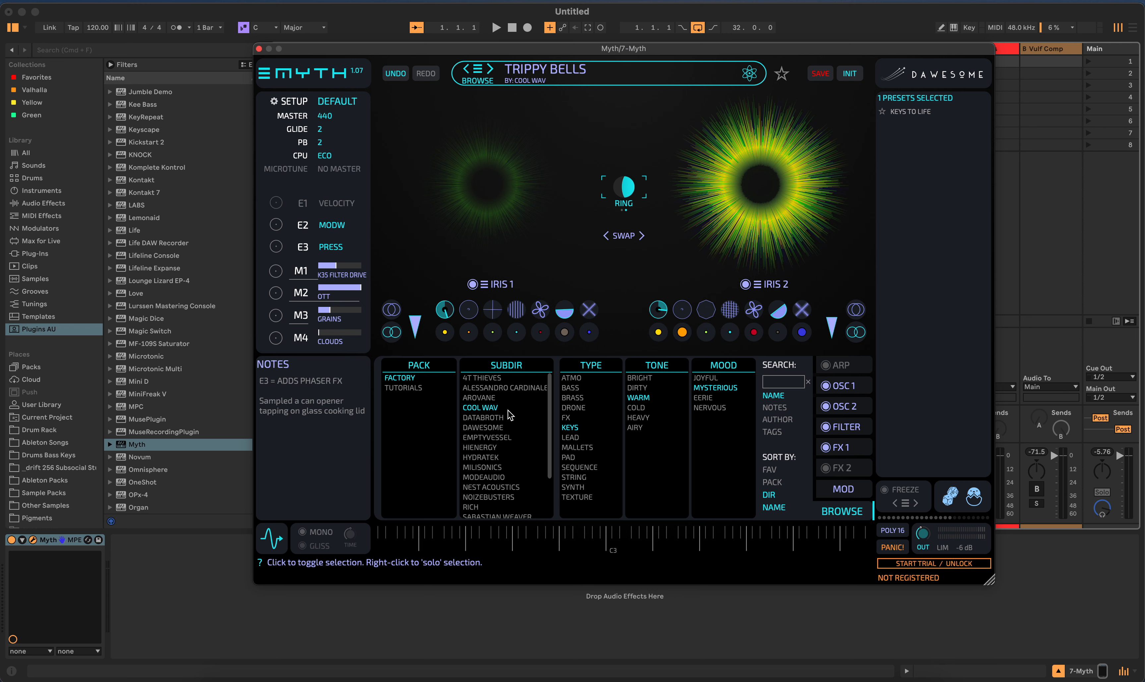
click(487, 428)
click(501, 430)
click(494, 410)
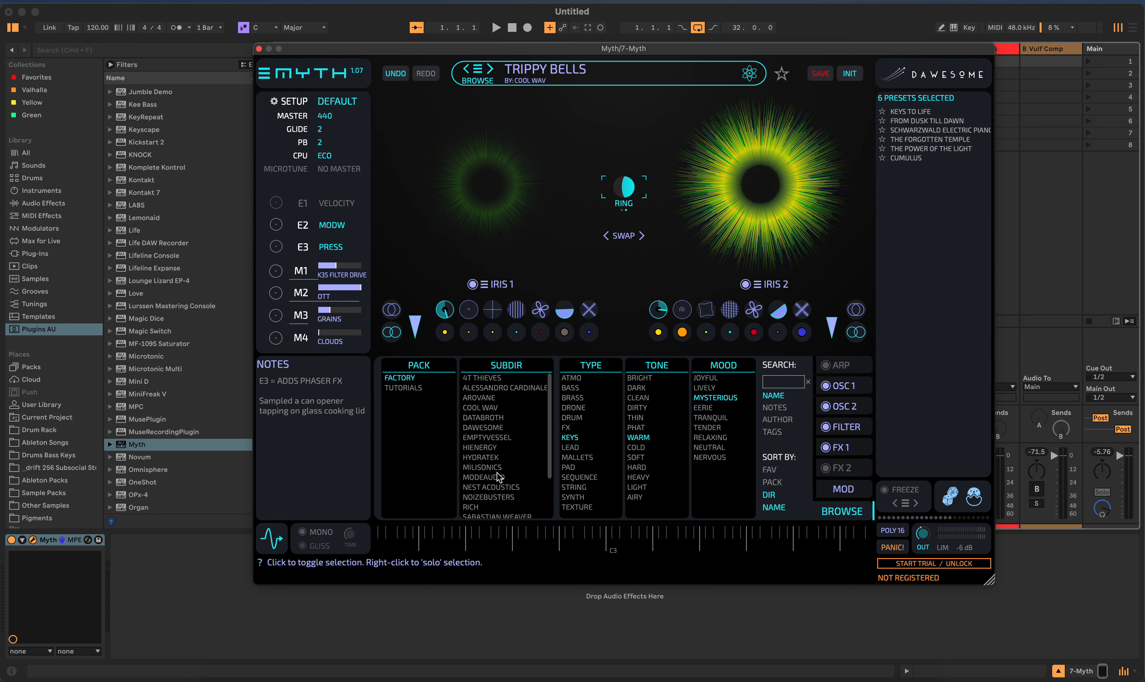
- Filter by the Hydratek and 4T Thieves subdirectories with the Joyful mood, and load the 80 TOO preset
click(484, 458)
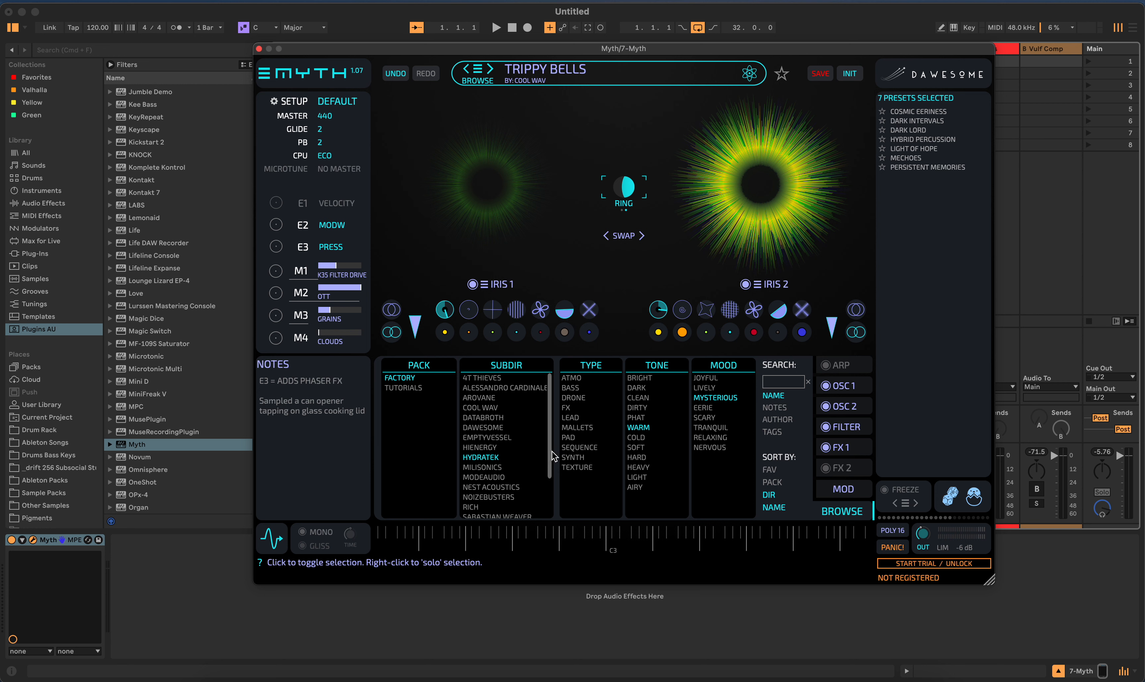
click(491, 378)
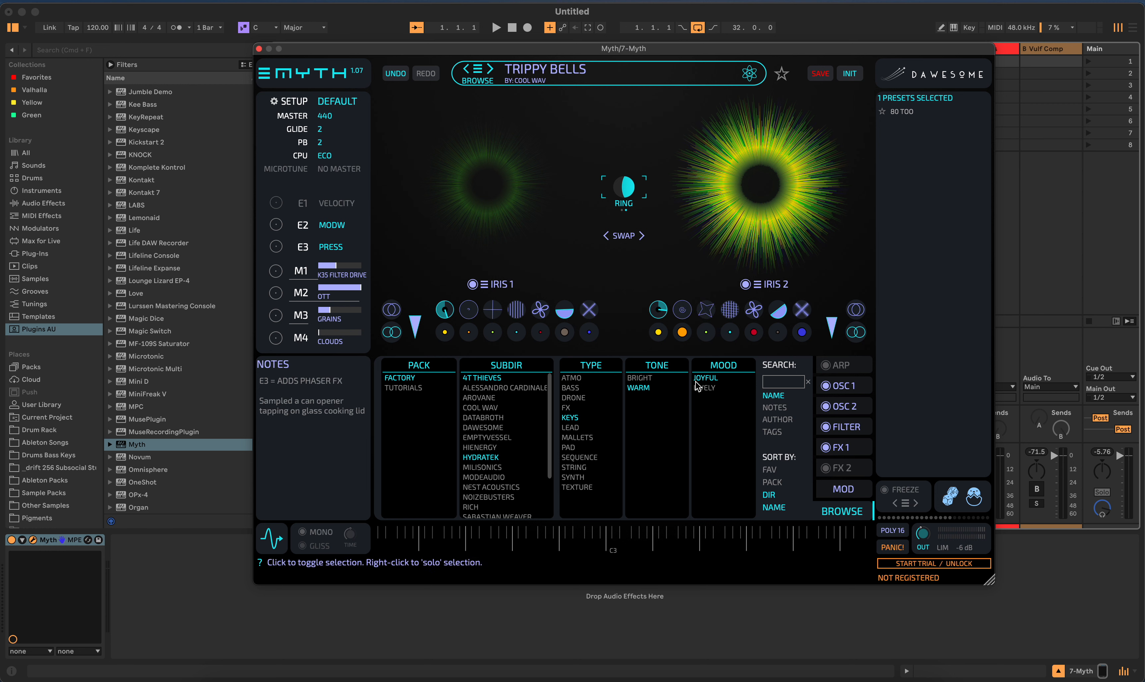
click(904, 113)
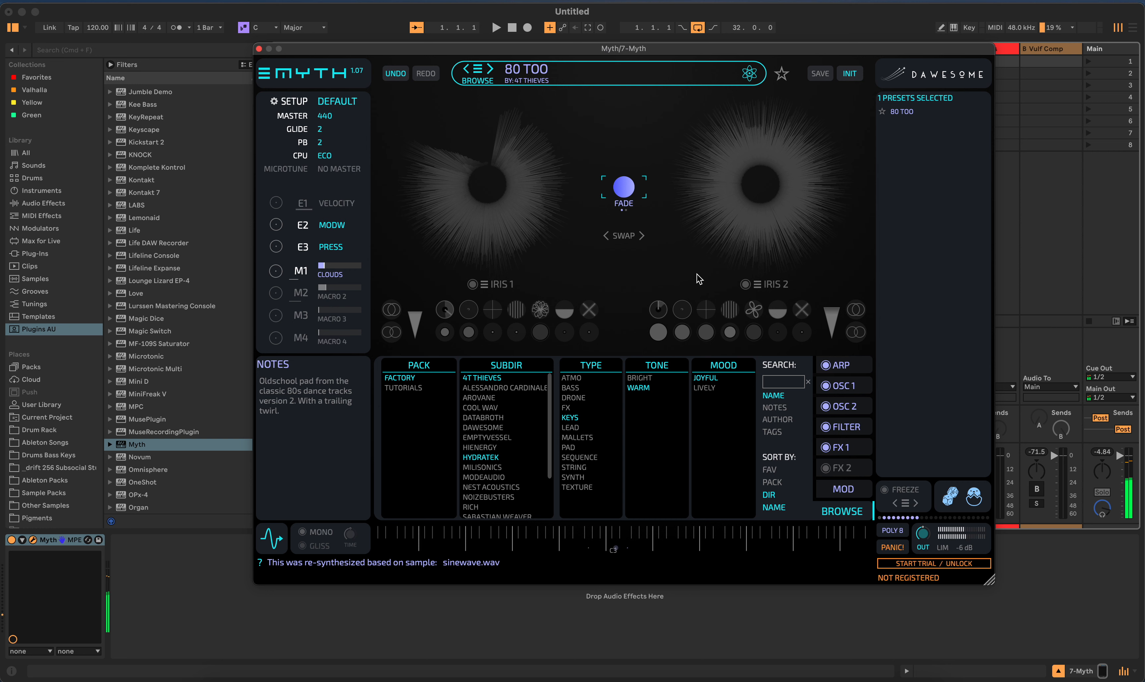
- Clear the 4T Thieves and Hydratek subdirectory filters
click(497, 378)
click(483, 462)
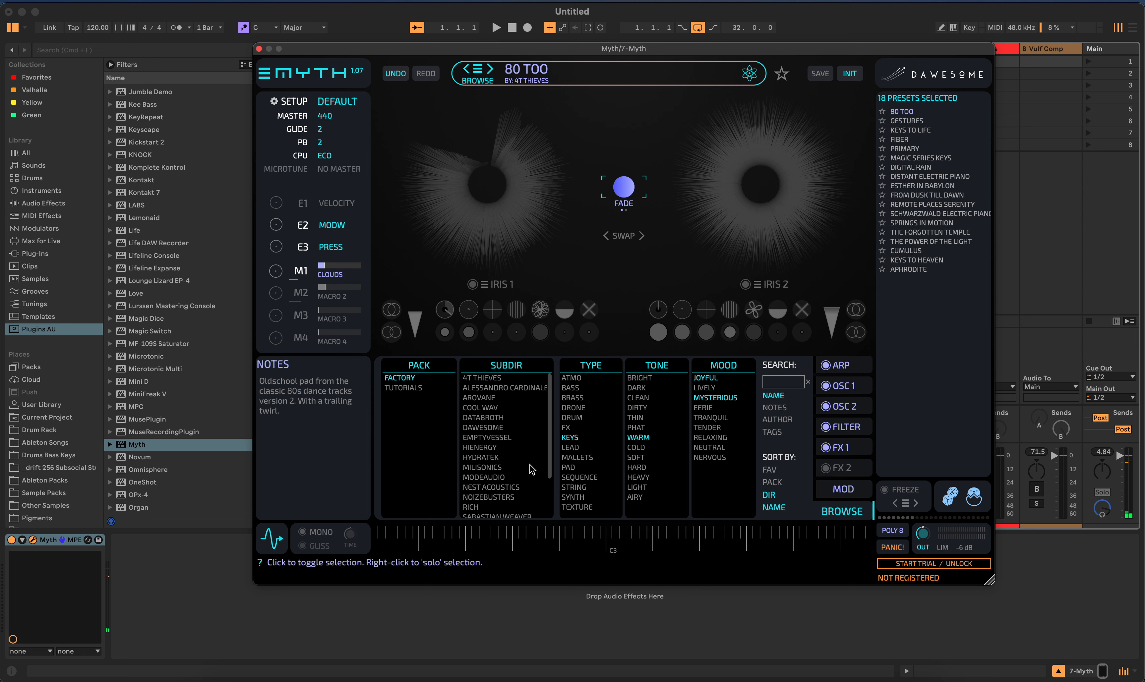
- Try toggling the Keys type filter and the Warm and Thin tone filters
click(573, 438)
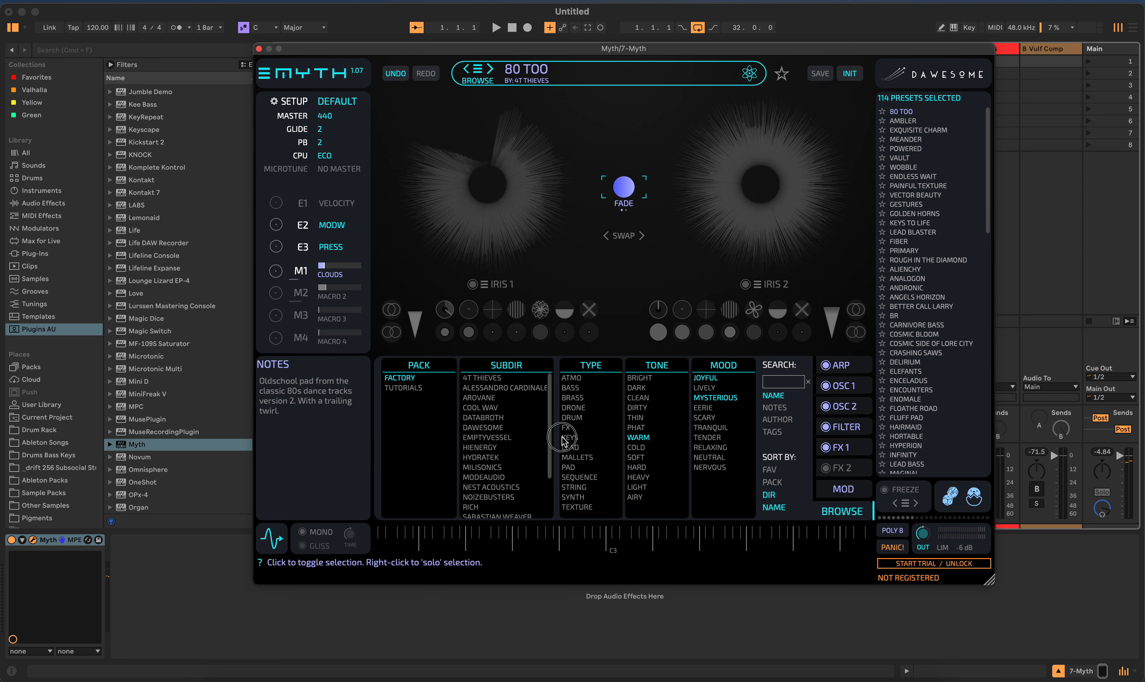
click(582, 438)
click(649, 438)
click(633, 437)
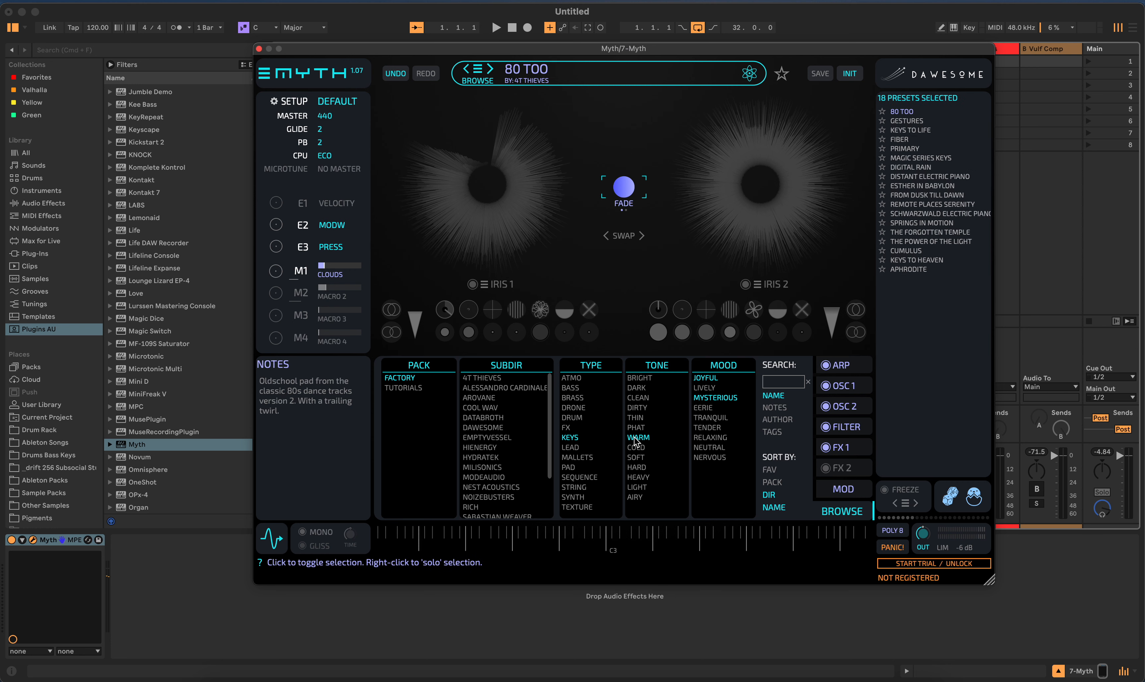
click(634, 421)
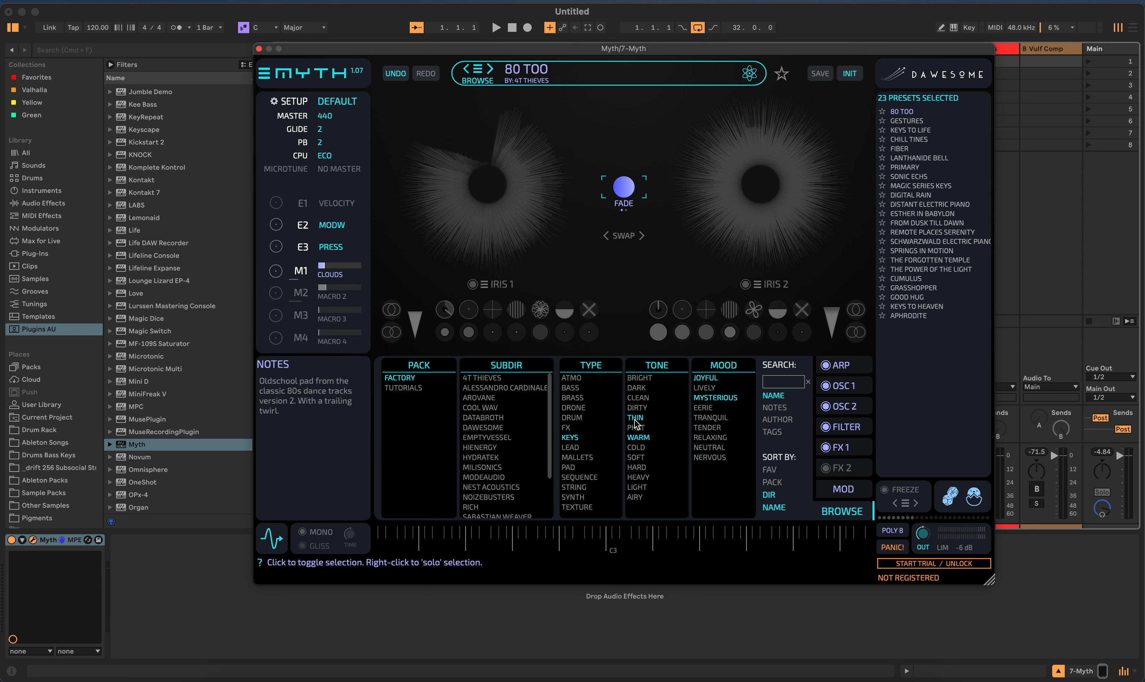
click(643, 420)
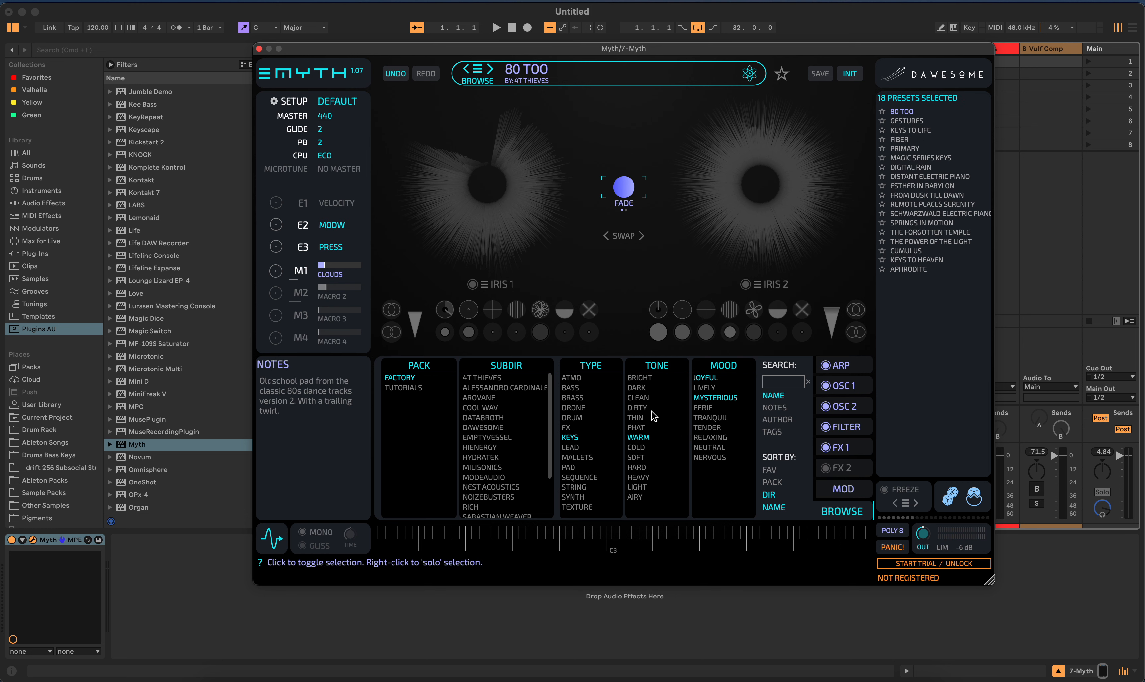
- Add the Dark and Airy tones and the Relaxing mood to the filters, and load the Sonic Echs preset
click(644, 390)
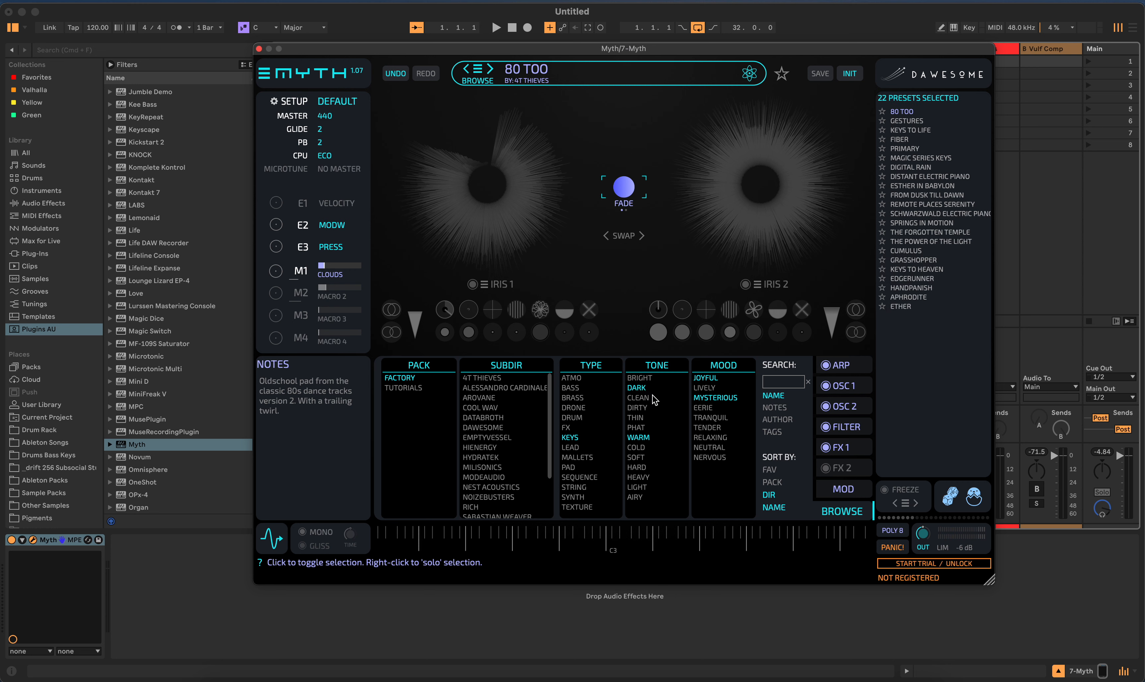
click(635, 497)
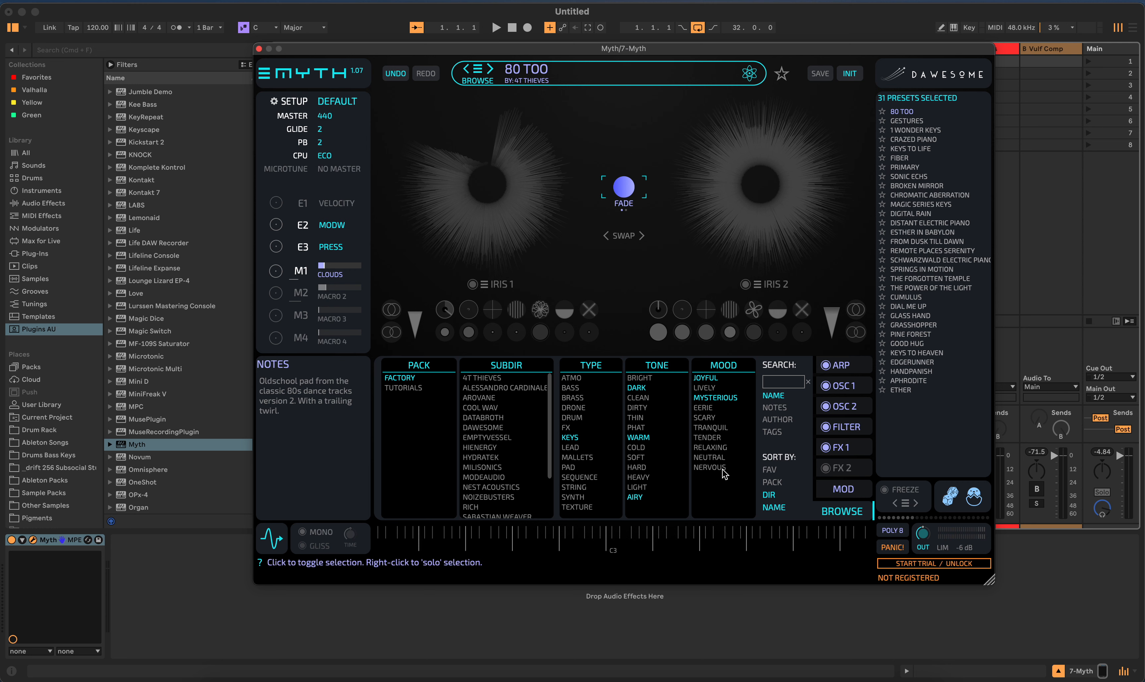
click(719, 449)
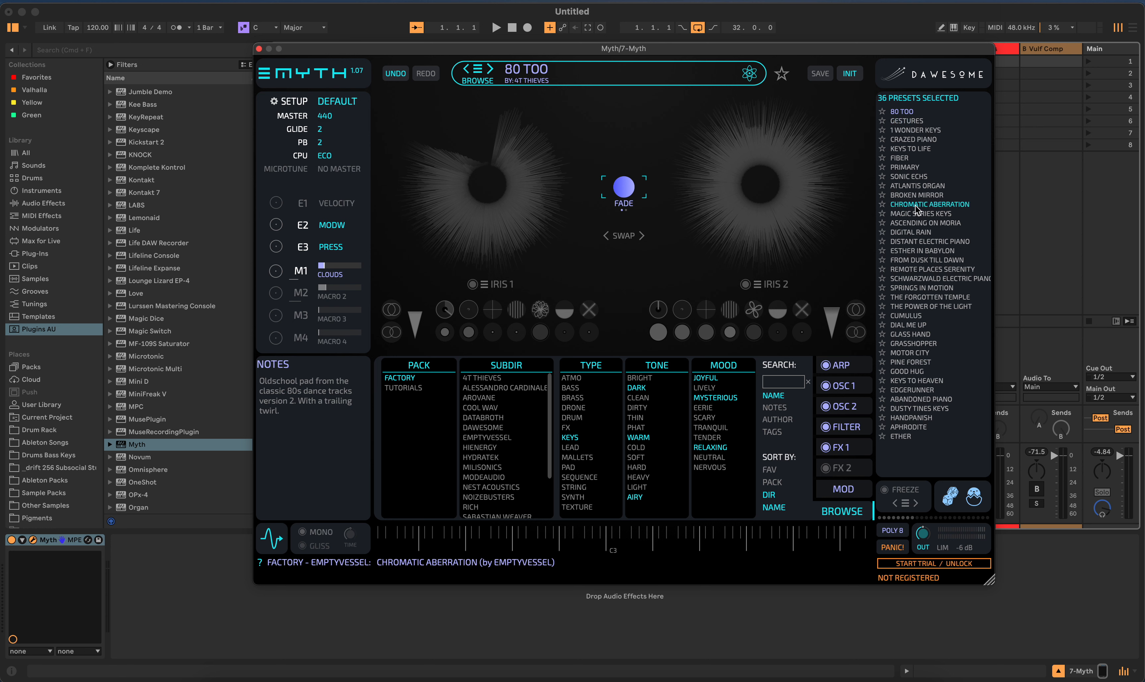
click(920, 180)
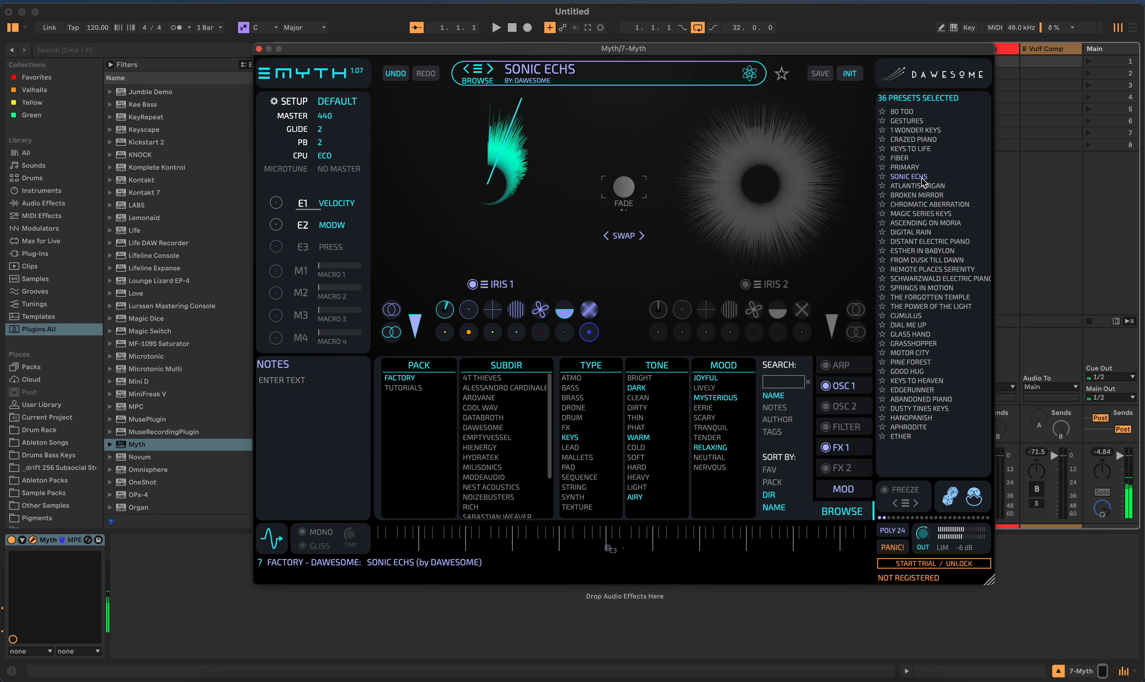
- Audition the Fiber, Keys to Life, Primary, Ether and Handpanish presets from the filtered results
click(945, 161)
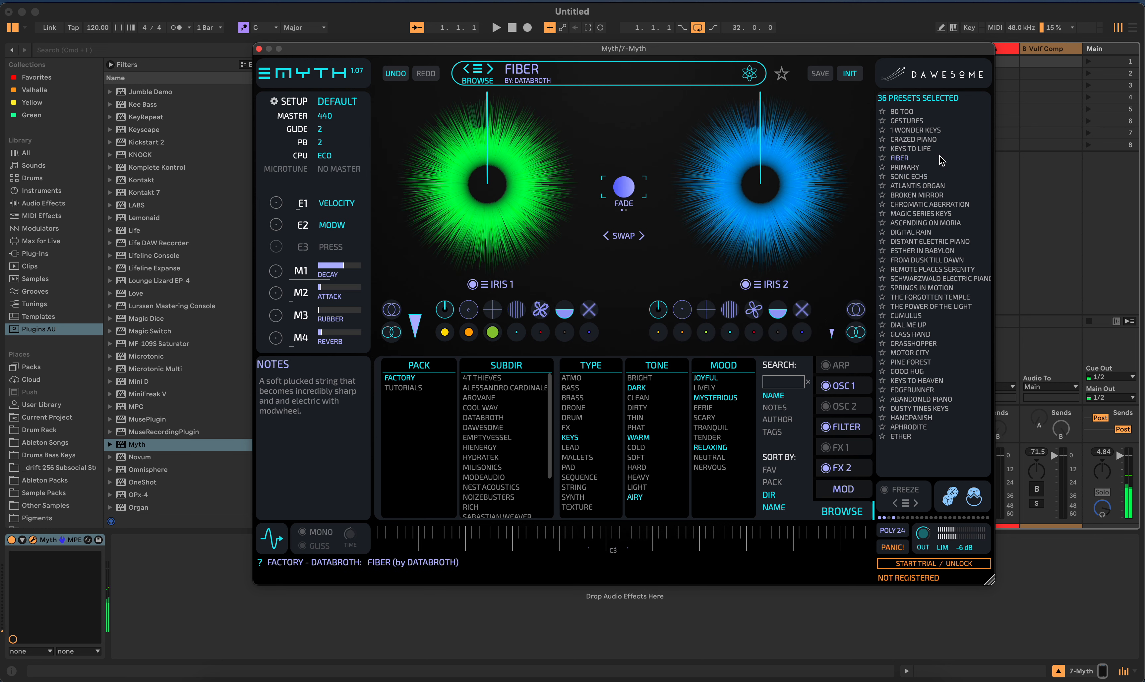
click(939, 149)
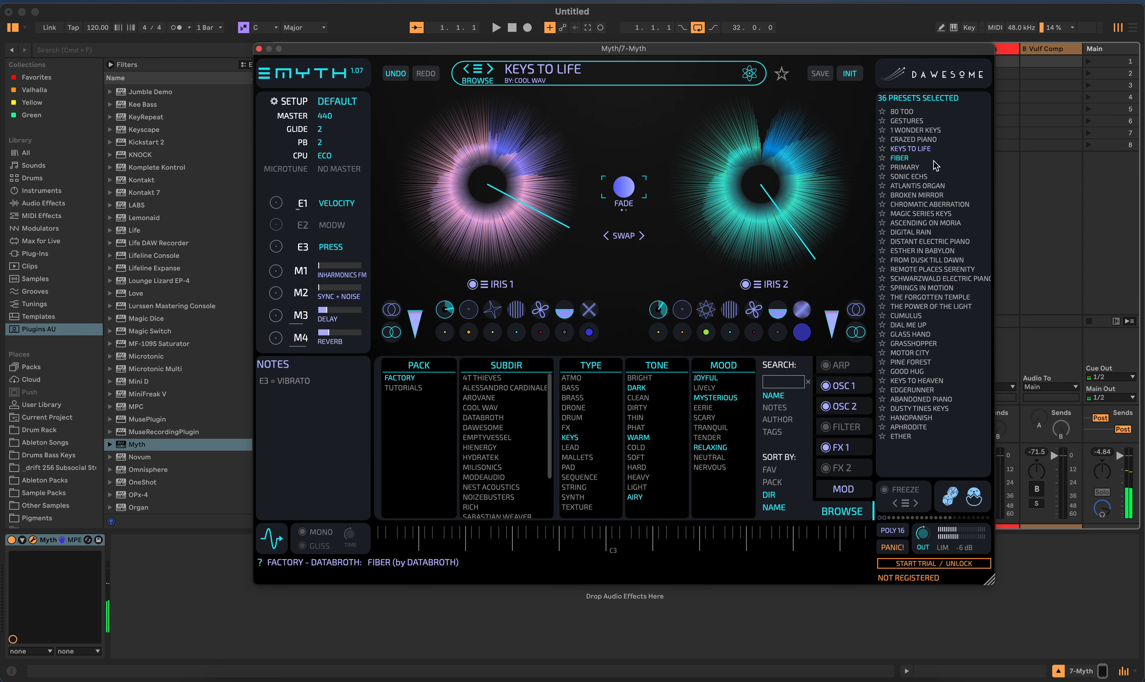
click(939, 159)
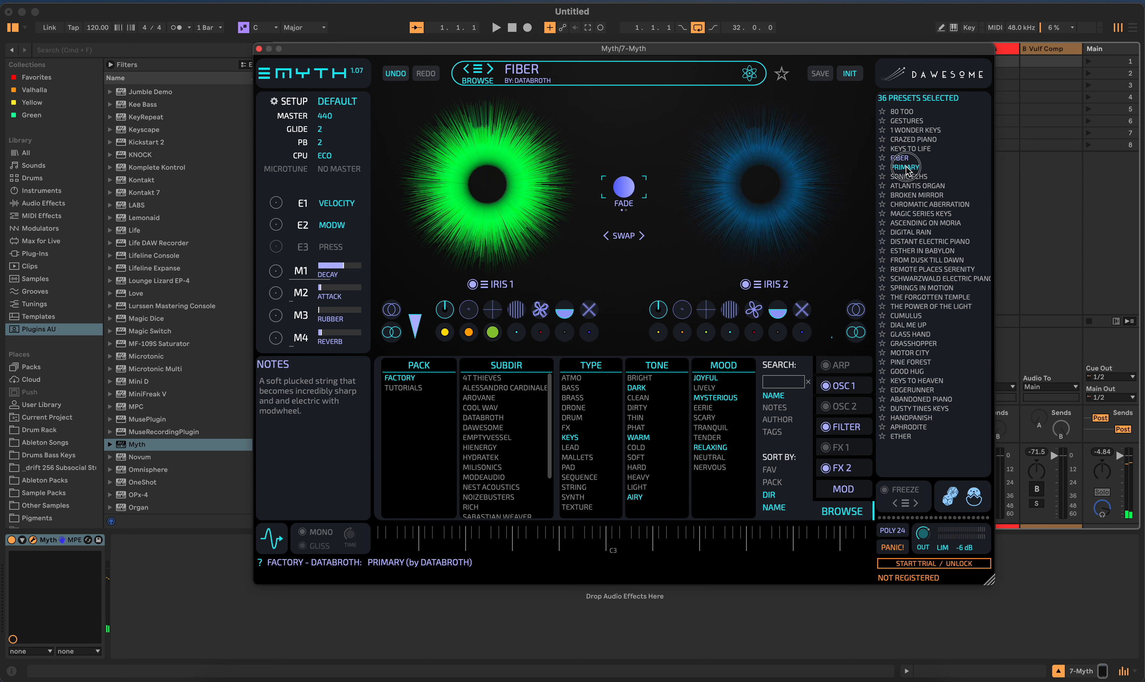
click(895, 168)
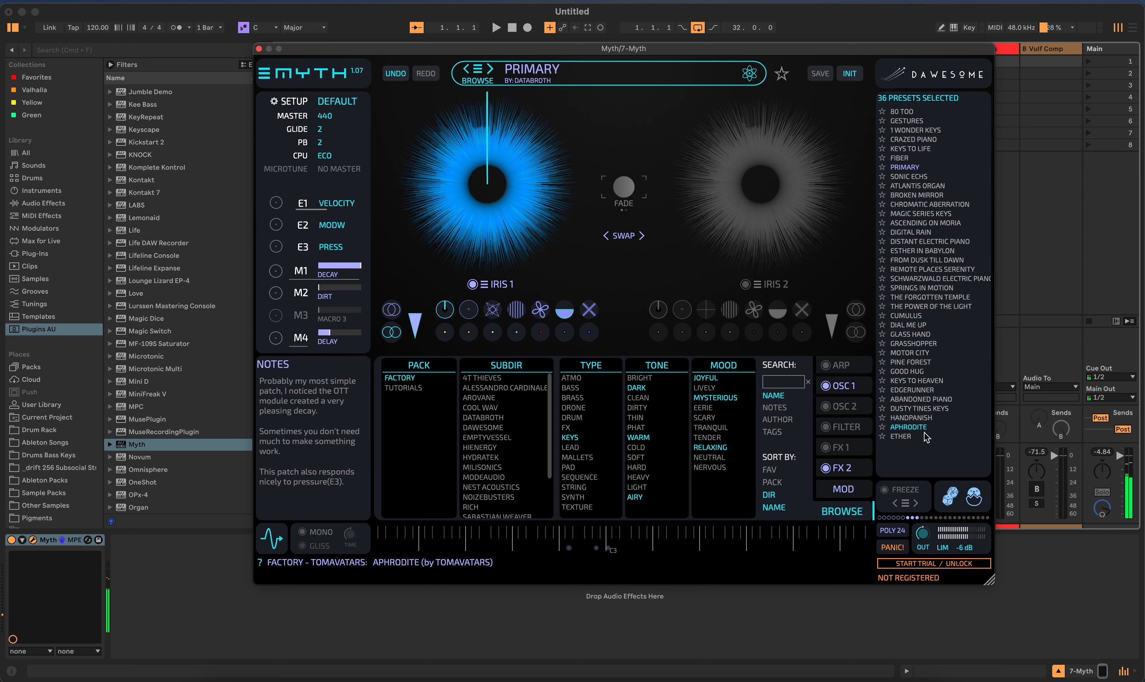
click(912, 439)
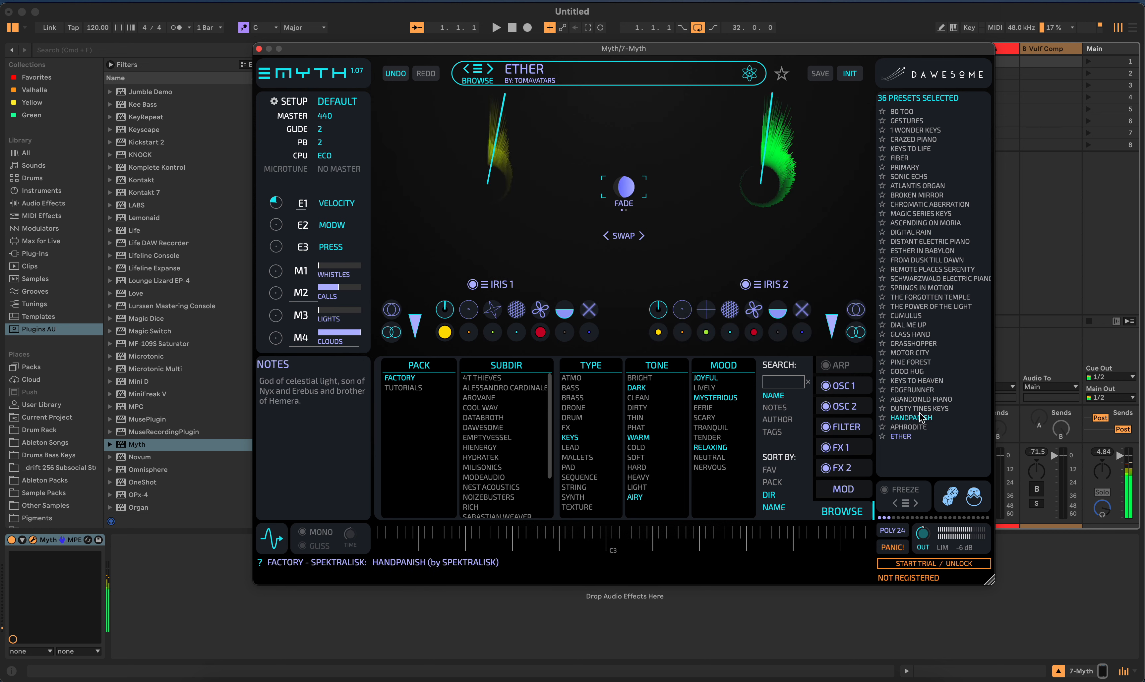
click(912, 417)
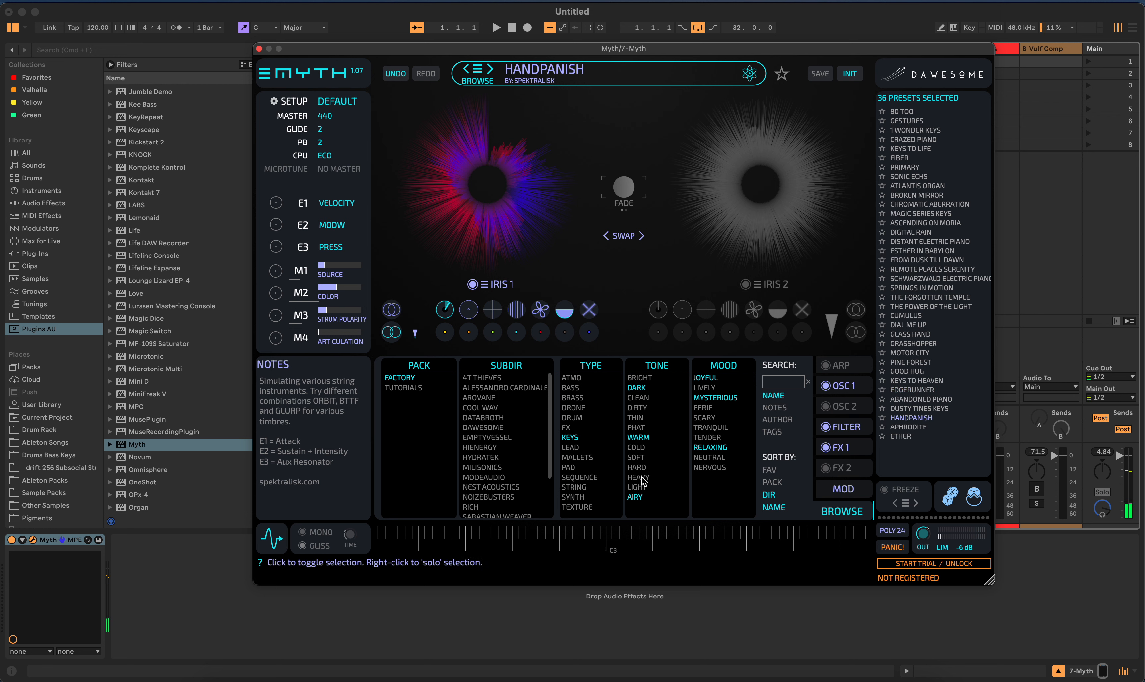
- Remove the Dark tone from the filters and load the Good Hug preset
click(636, 389)
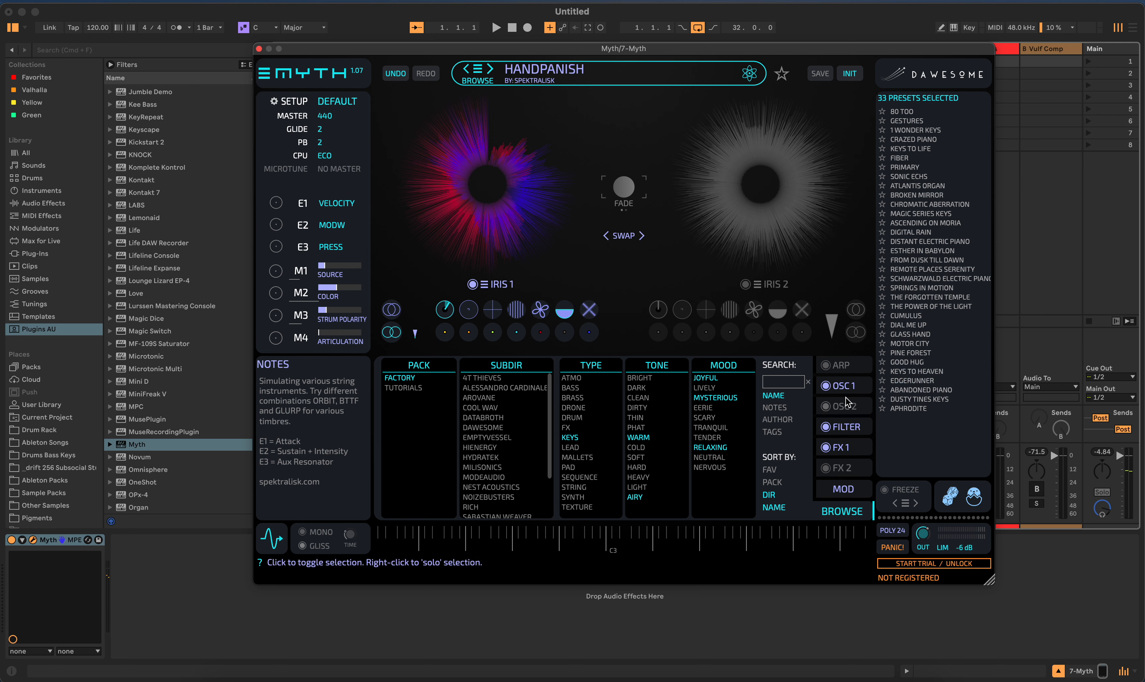
click(909, 362)
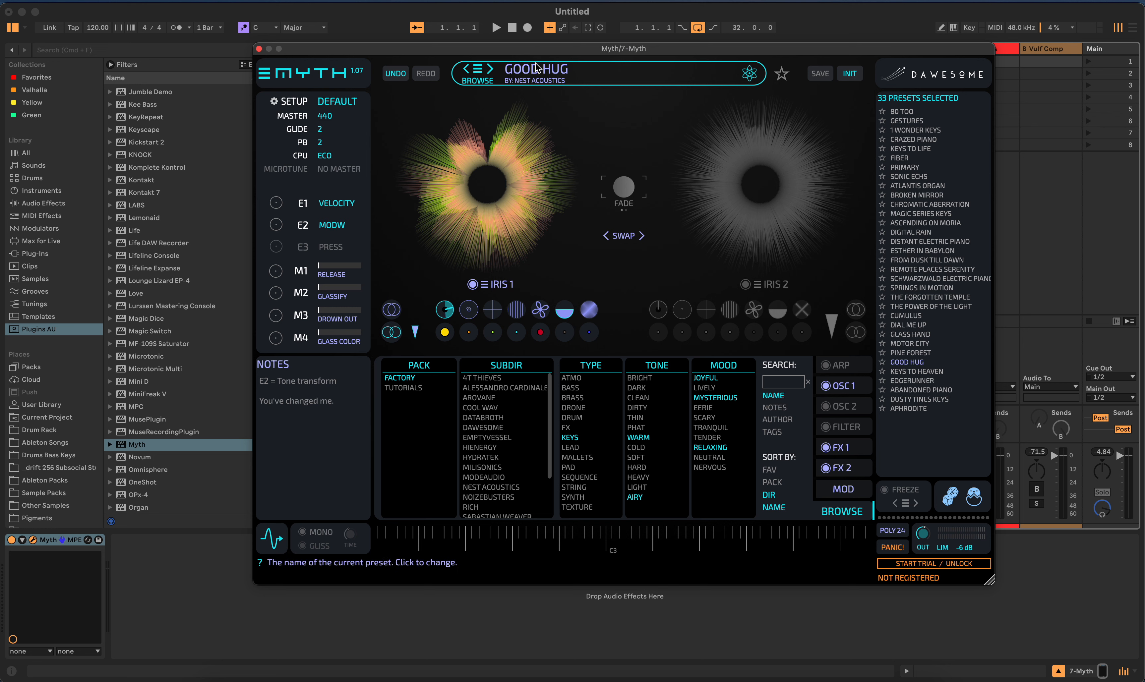
- Review the module chains in Good Hug's OSC 1, FX 1 and FX 2 sections, and dismiss the Start Trial / Unlock form
click(835, 512)
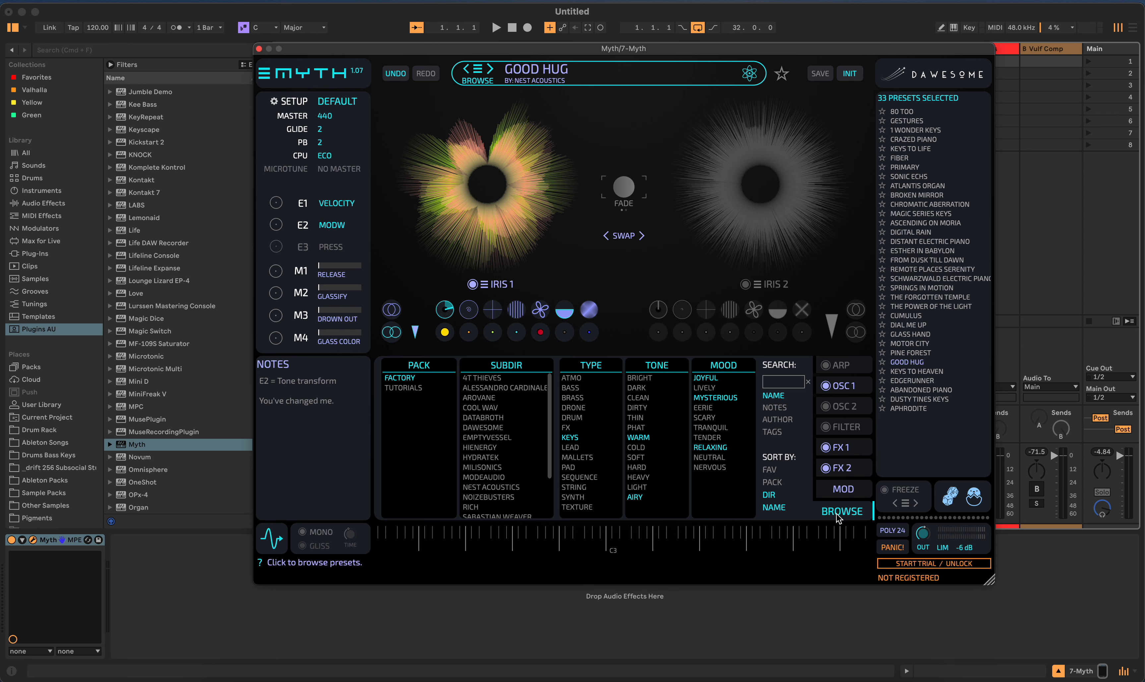
right_click(838, 514)
click(836, 511)
click(859, 389)
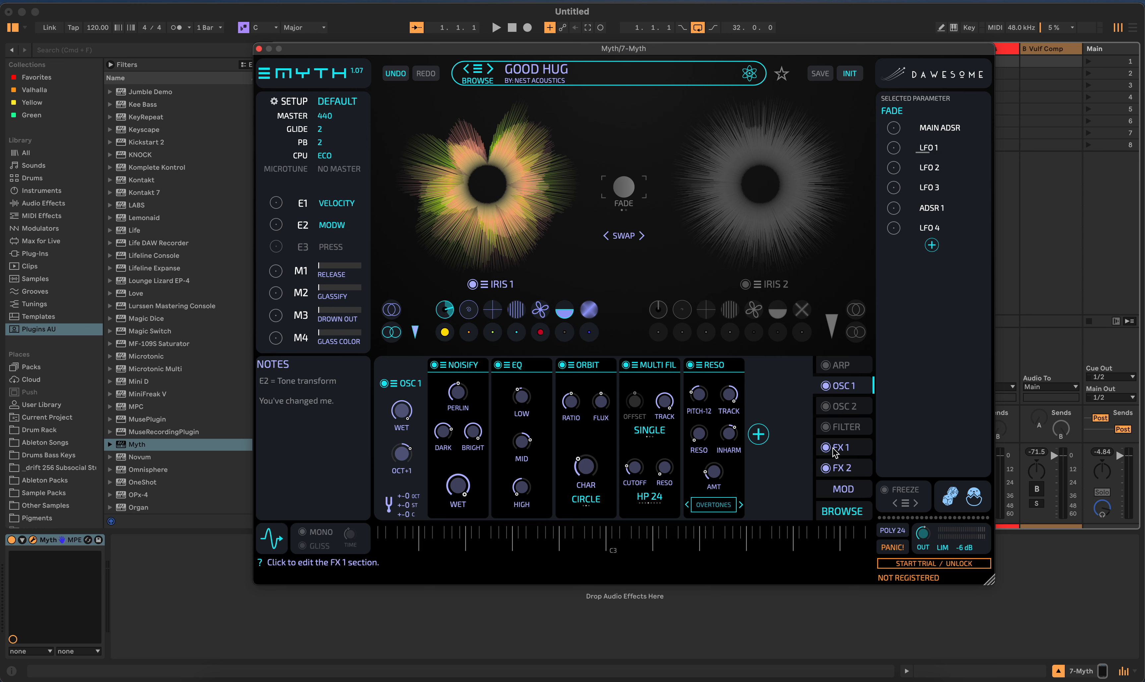
click(855, 449)
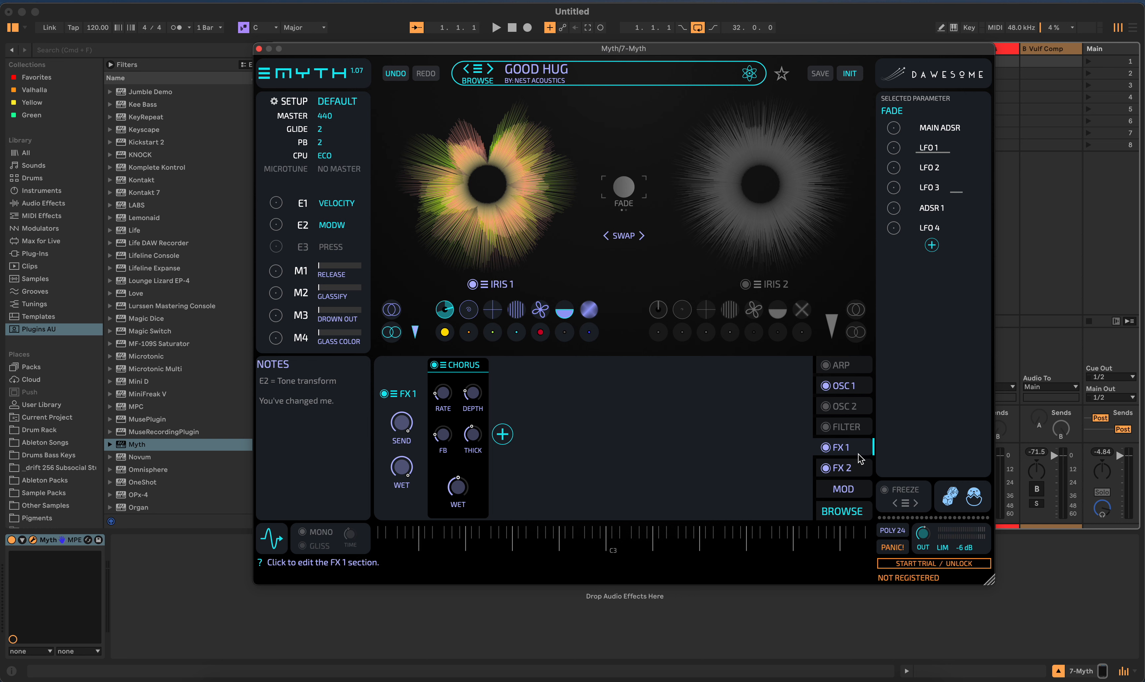
click(860, 469)
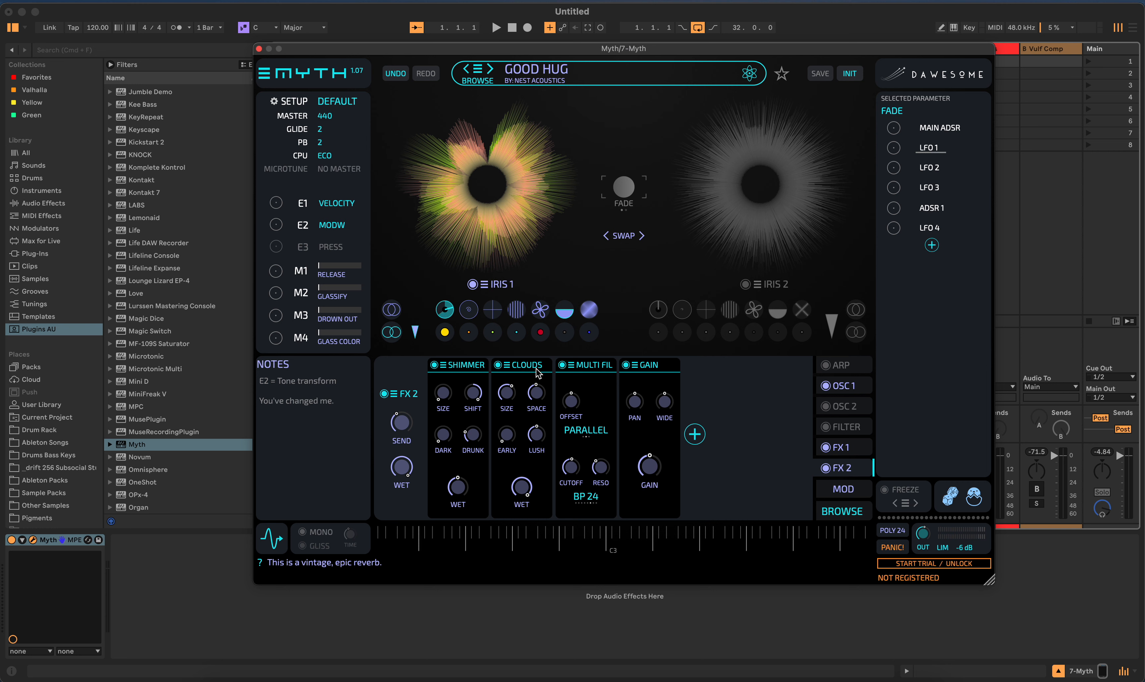
click(864, 453)
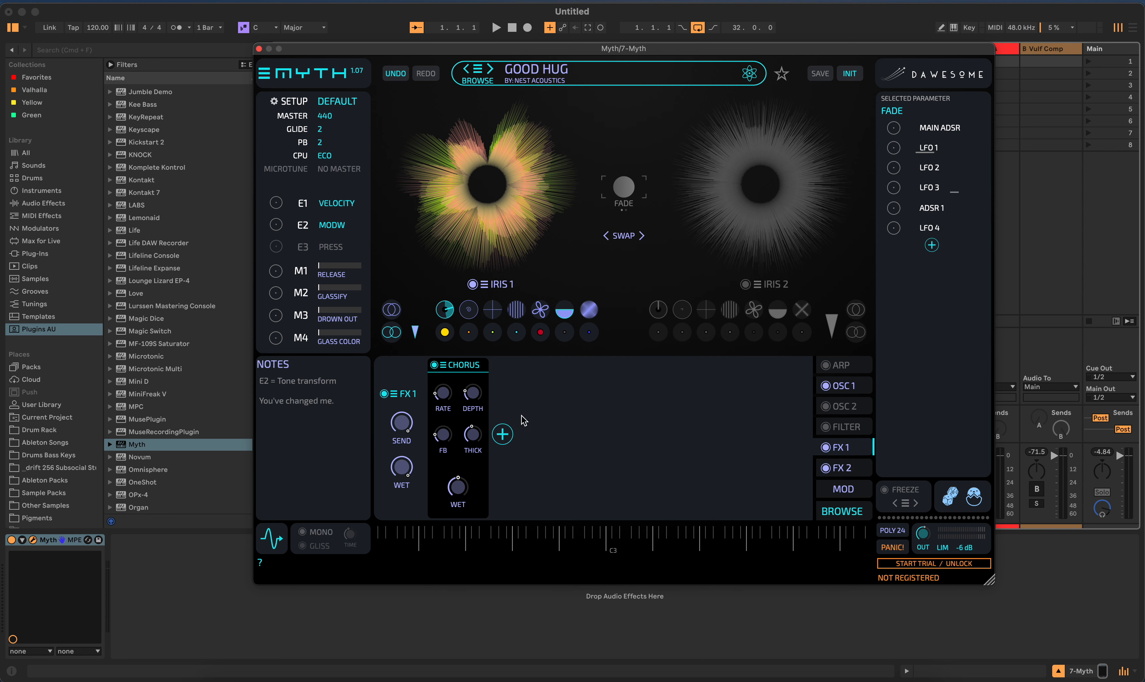
click(865, 391)
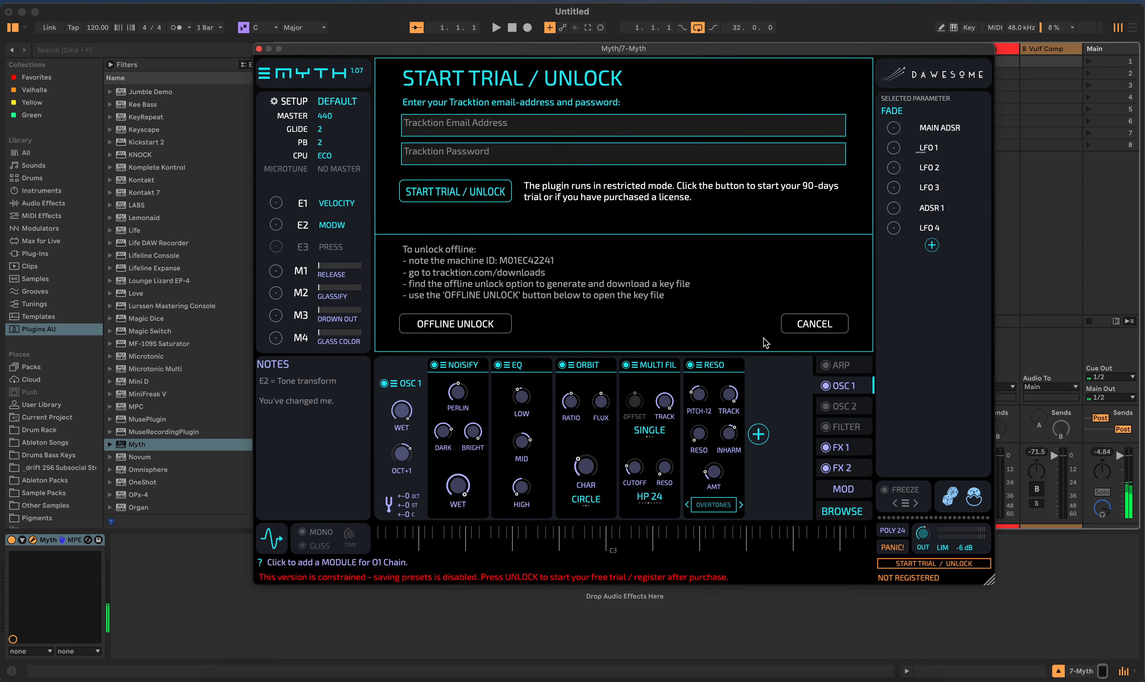
click(810, 325)
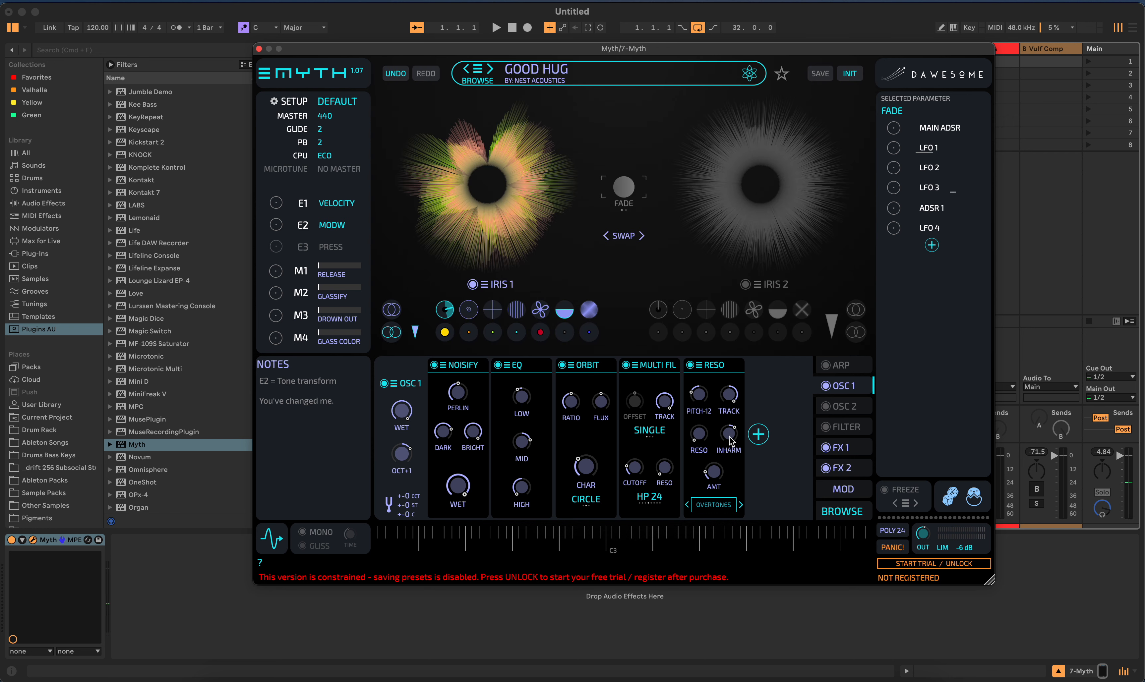
- Randomize the Good Hug preset's parameters repeatedly to create variations of the sound
click(951, 499)
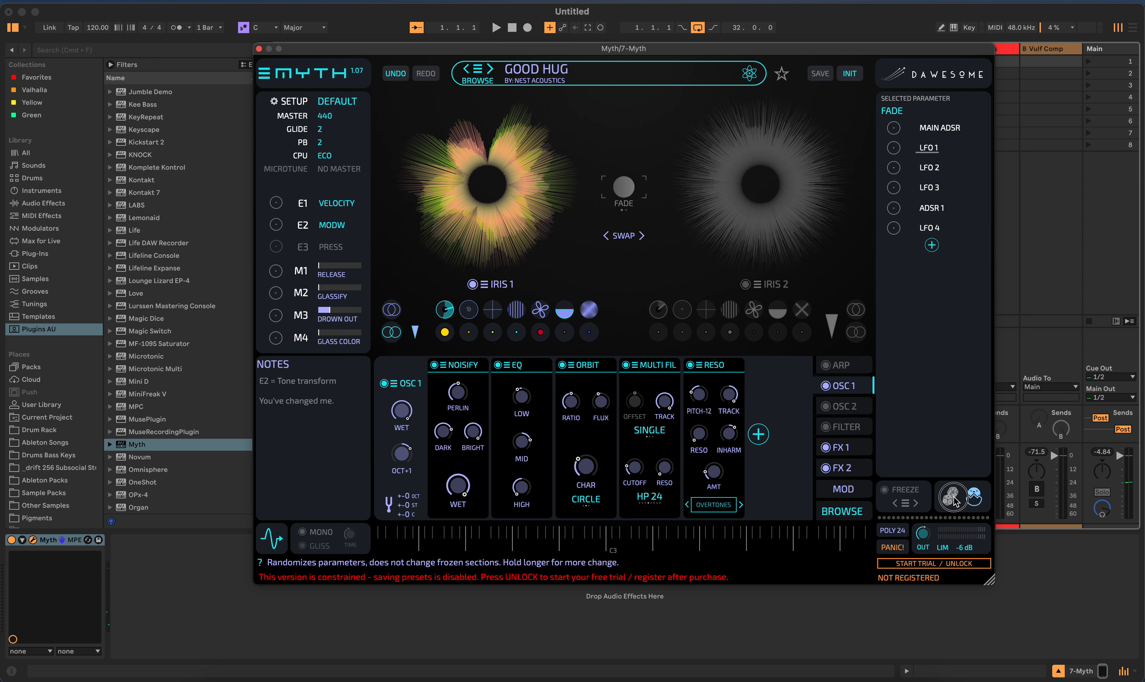
click(954, 500)
click(954, 500)
click(957, 501)
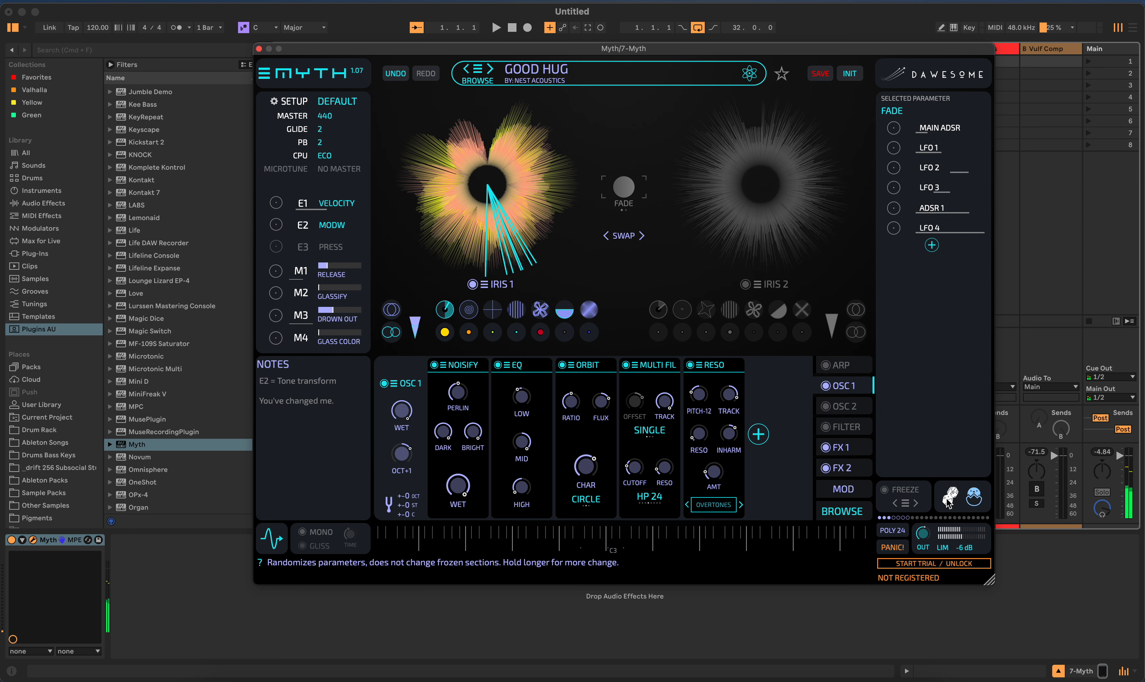
click(949, 504)
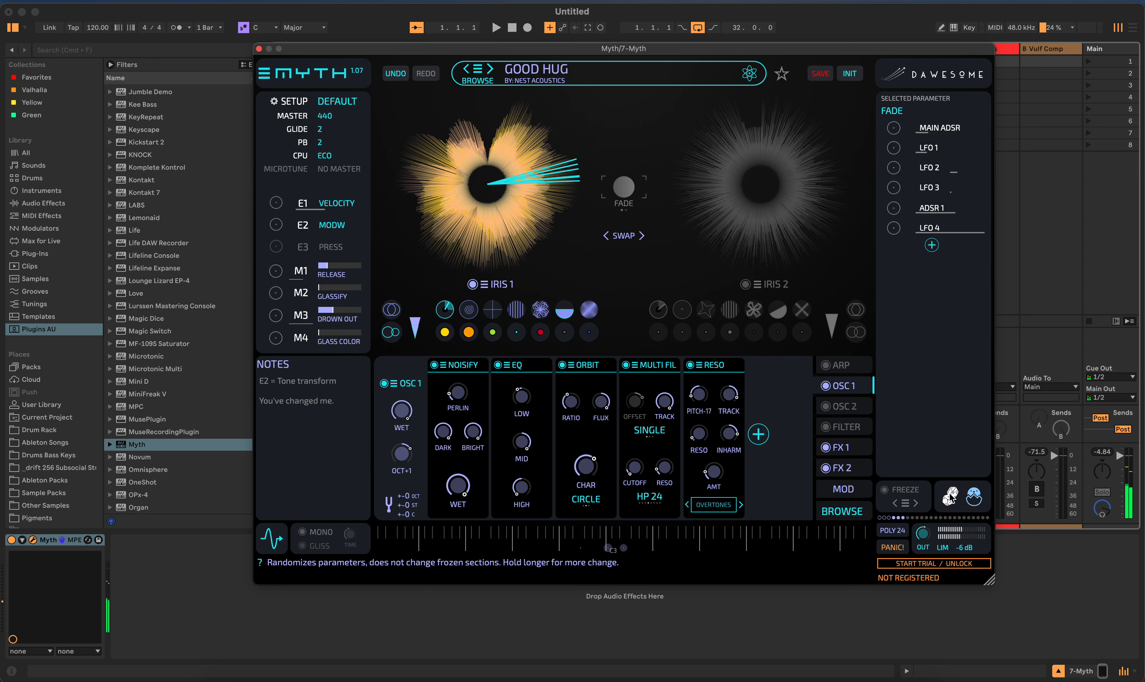
click(949, 496)
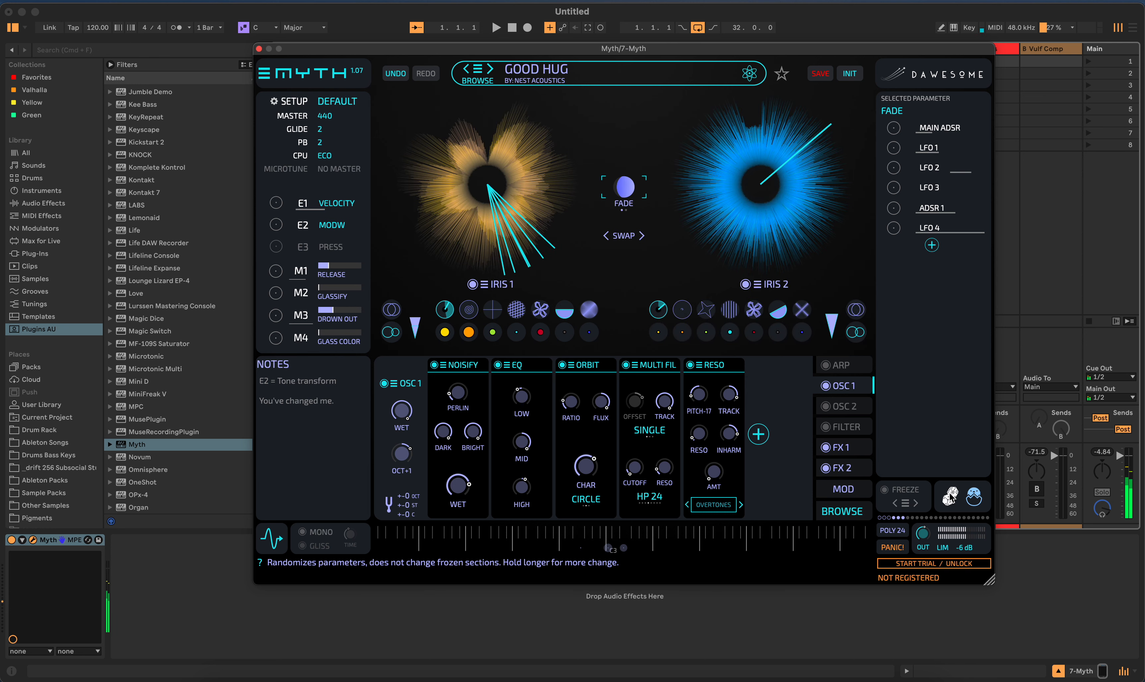
click(950, 497)
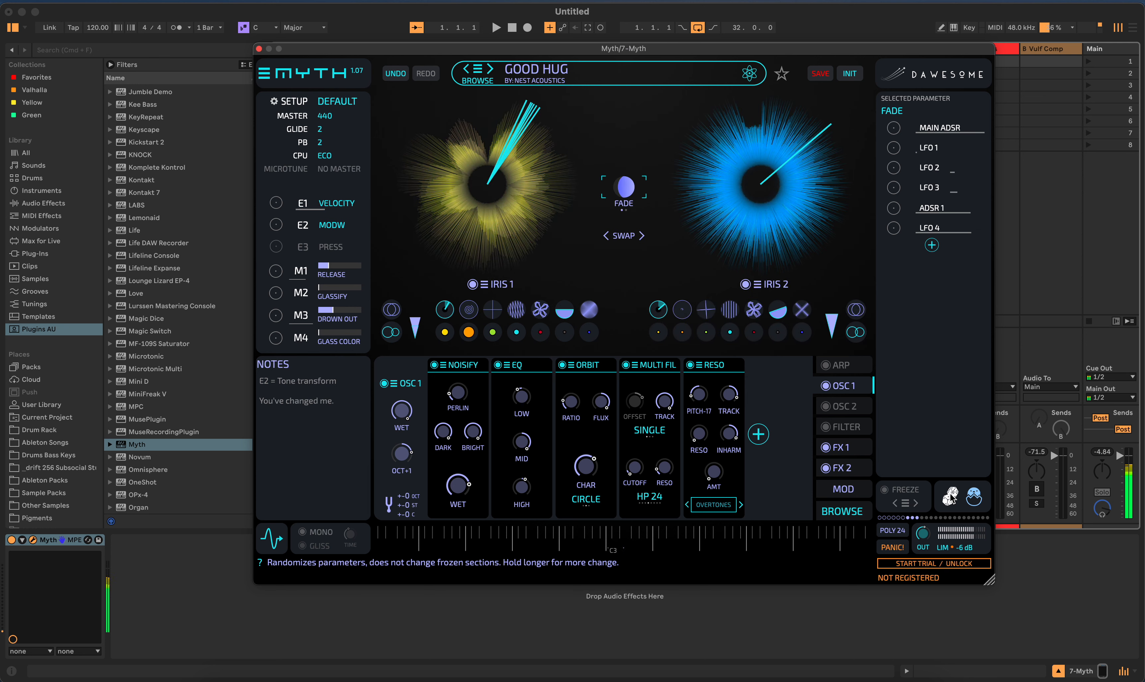
click(949, 496)
click(949, 496)
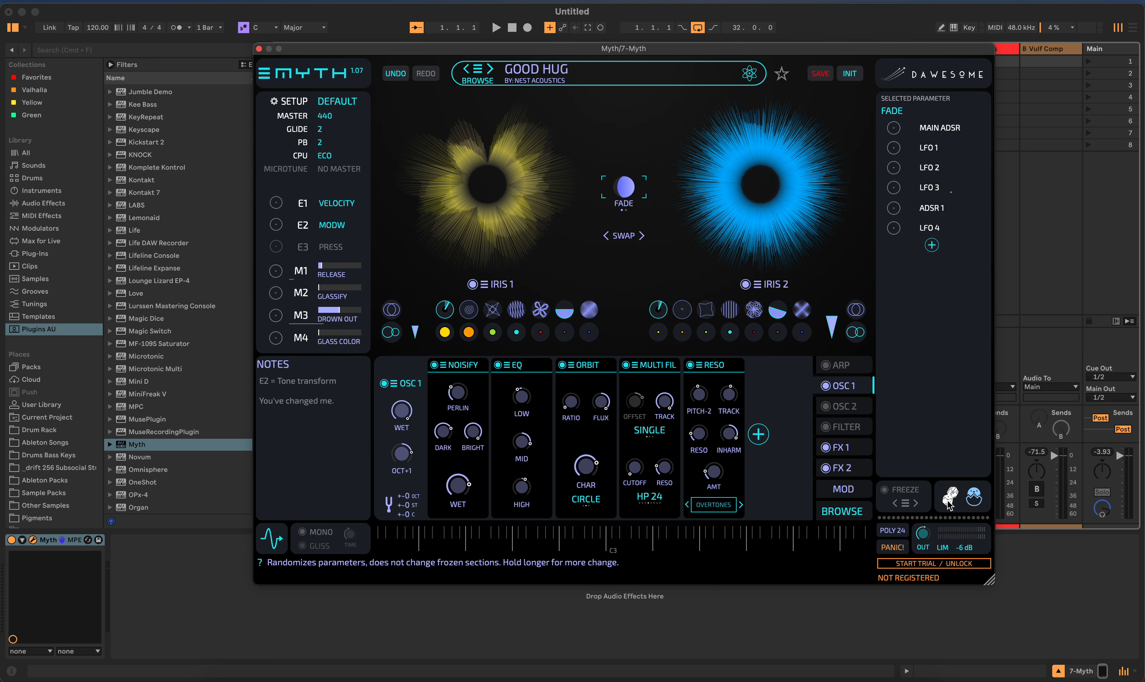
- Load the Light of Hope preset from the Factory/Hydratek group of the full preset list
click(480, 71)
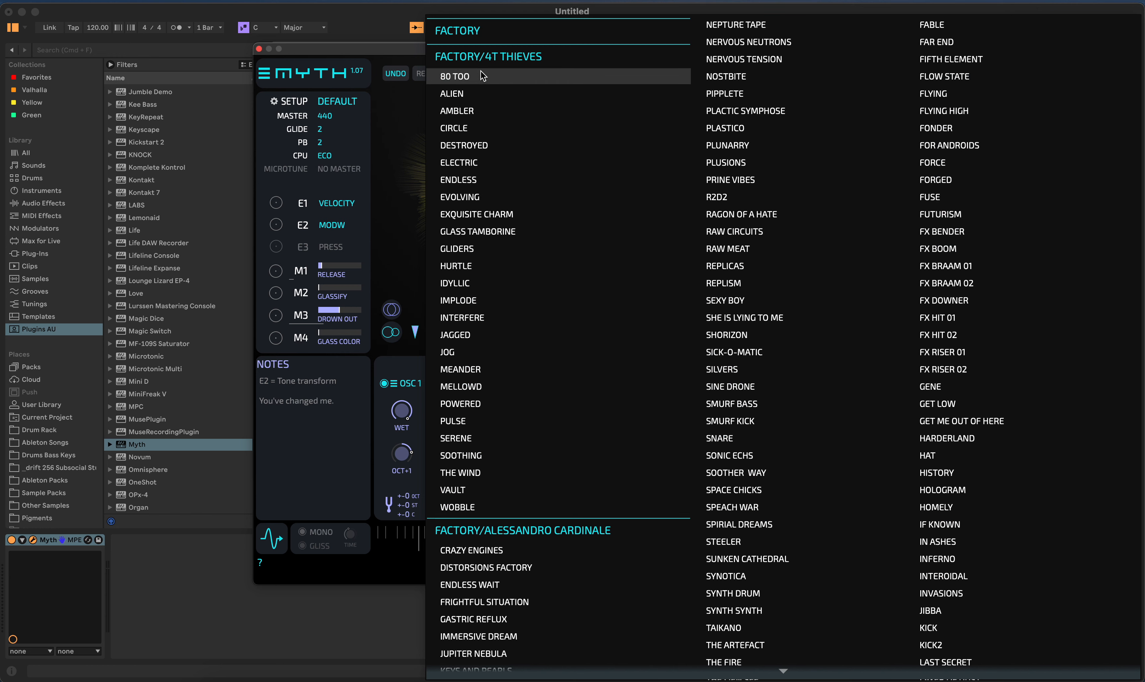
scroll(792, 297, down, 5)
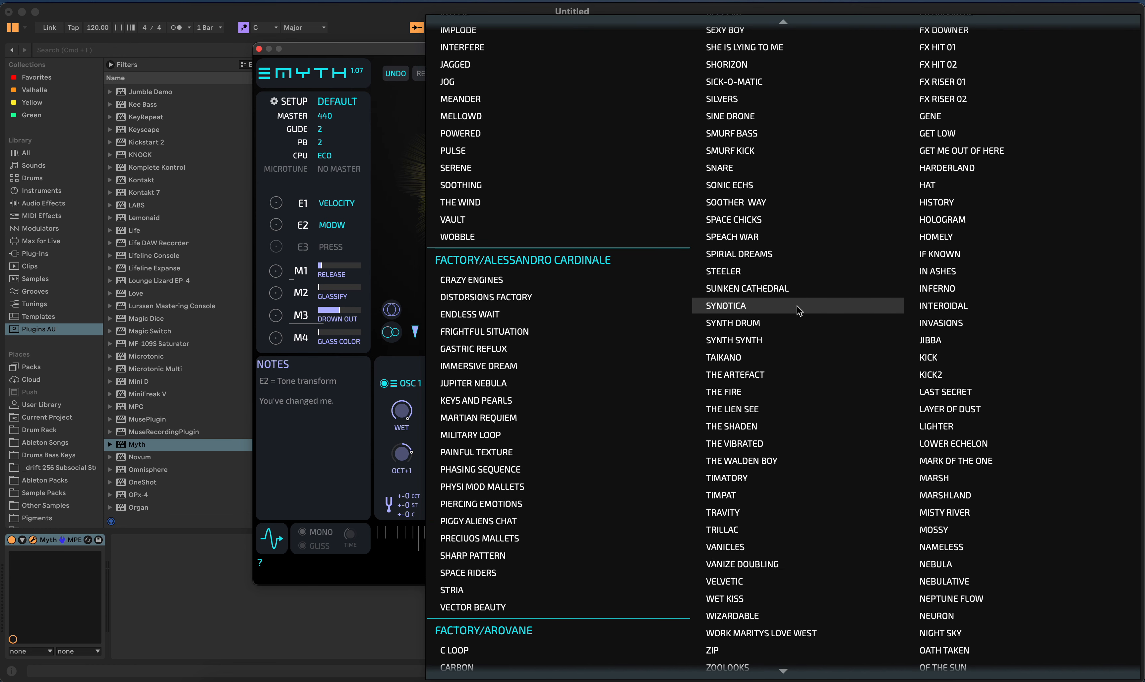
scroll(738, 329, down, 8)
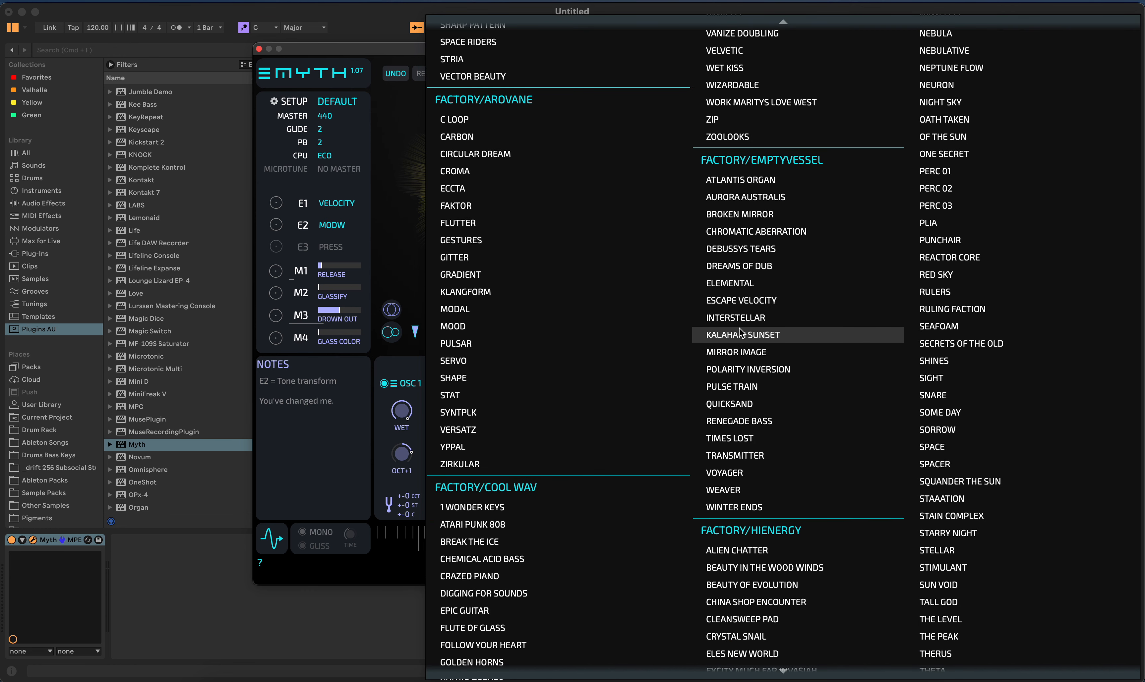
scroll(540, 539, down, 5)
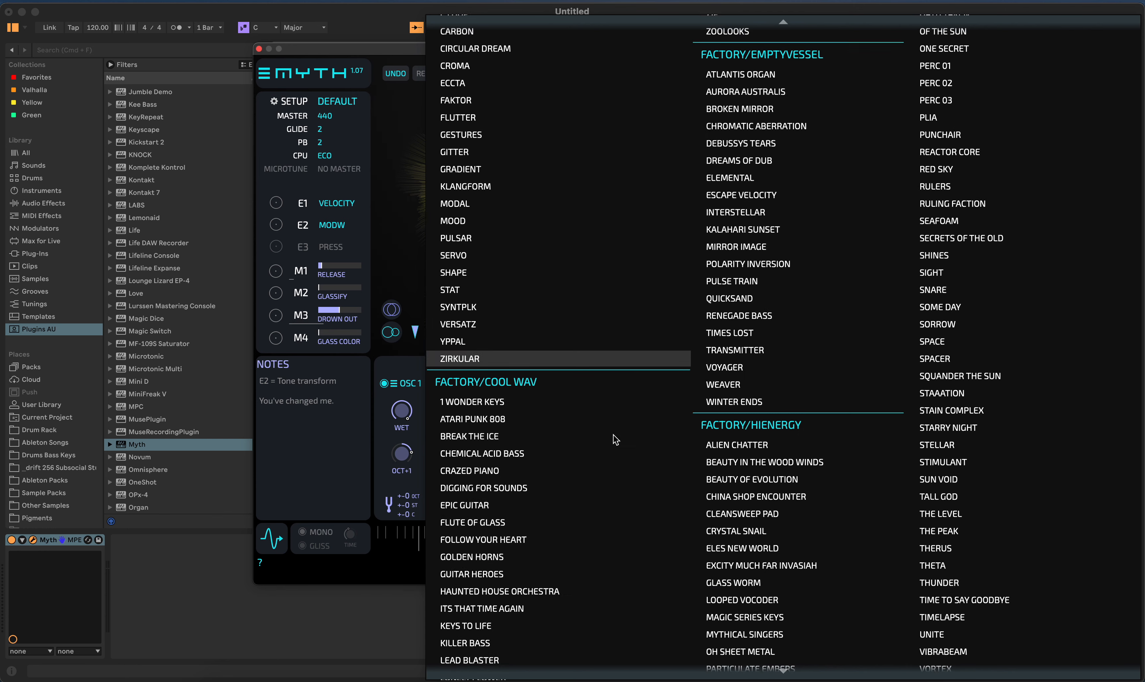
scroll(760, 540, down, 5)
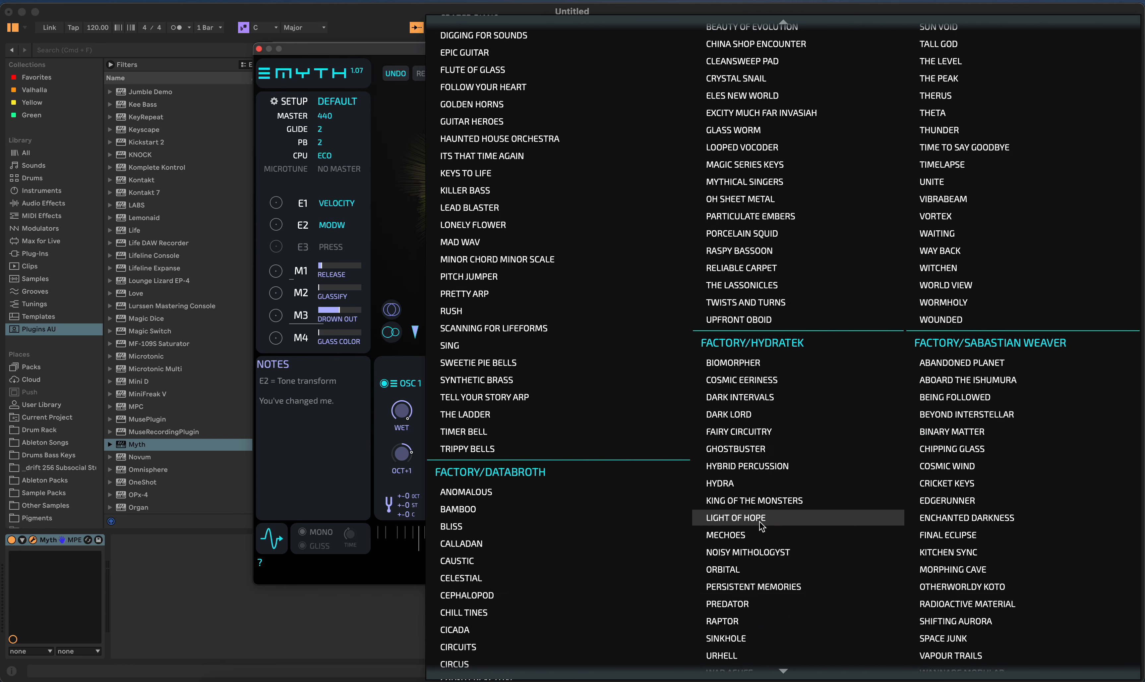
click(760, 432)
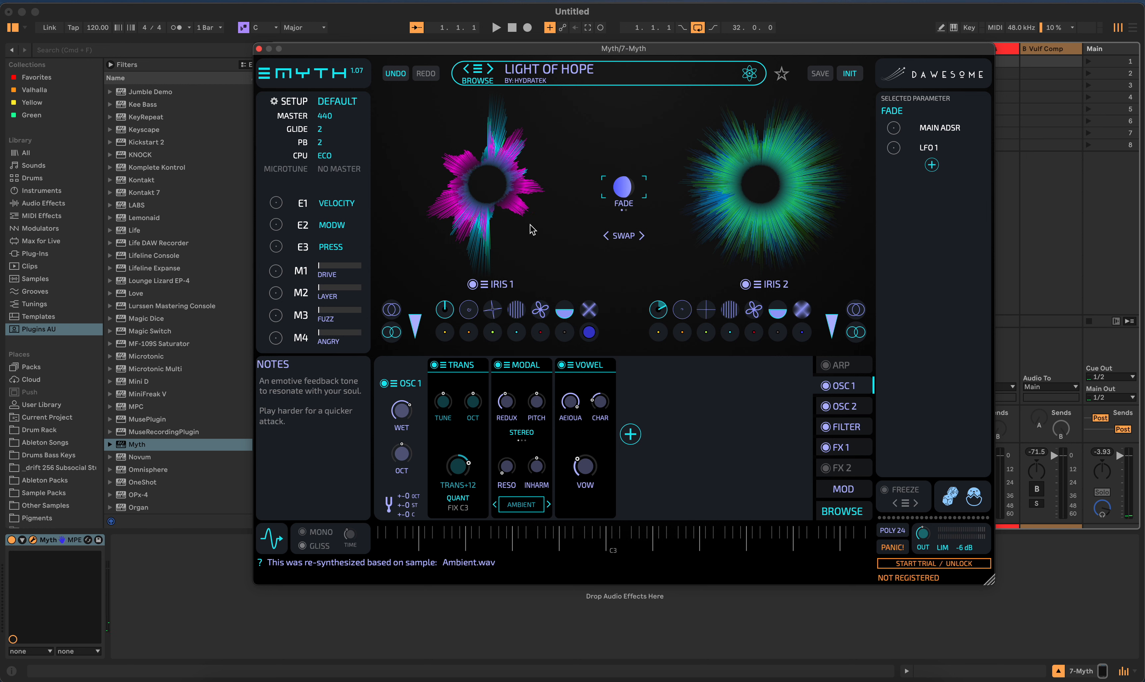
- Start choosing an audio source for Iris 1 and look through the WAV files in the SAMPLES folder
right_click(482, 182)
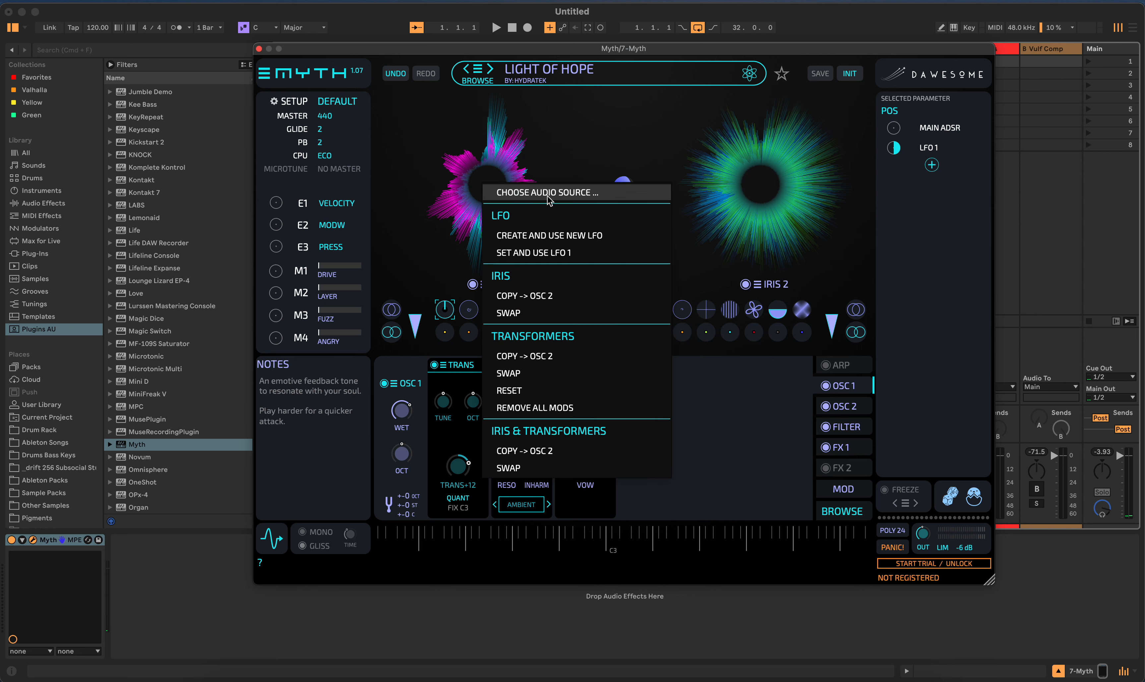
right_click(490, 168)
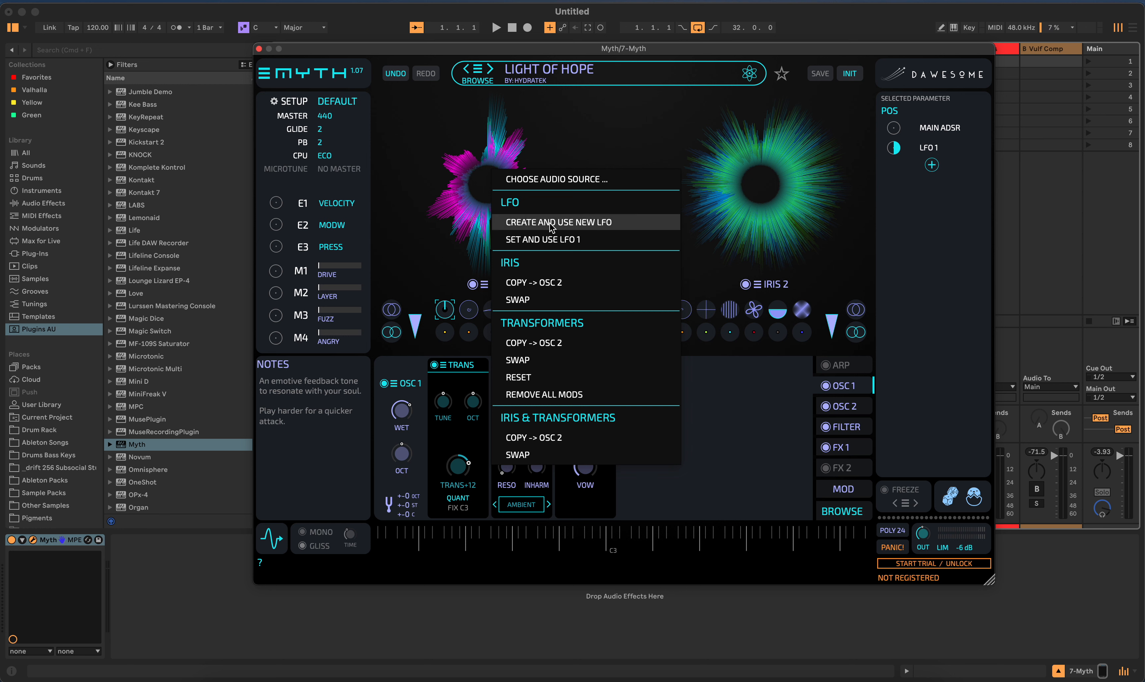
click(558, 182)
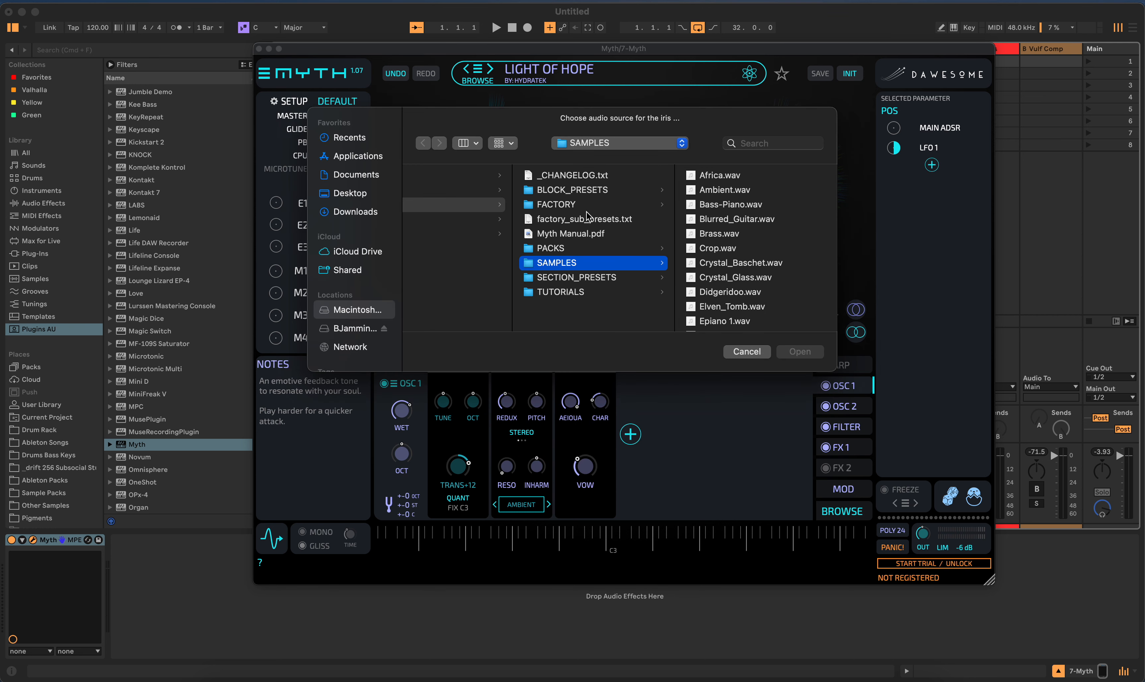
scroll(739, 275, down, 15)
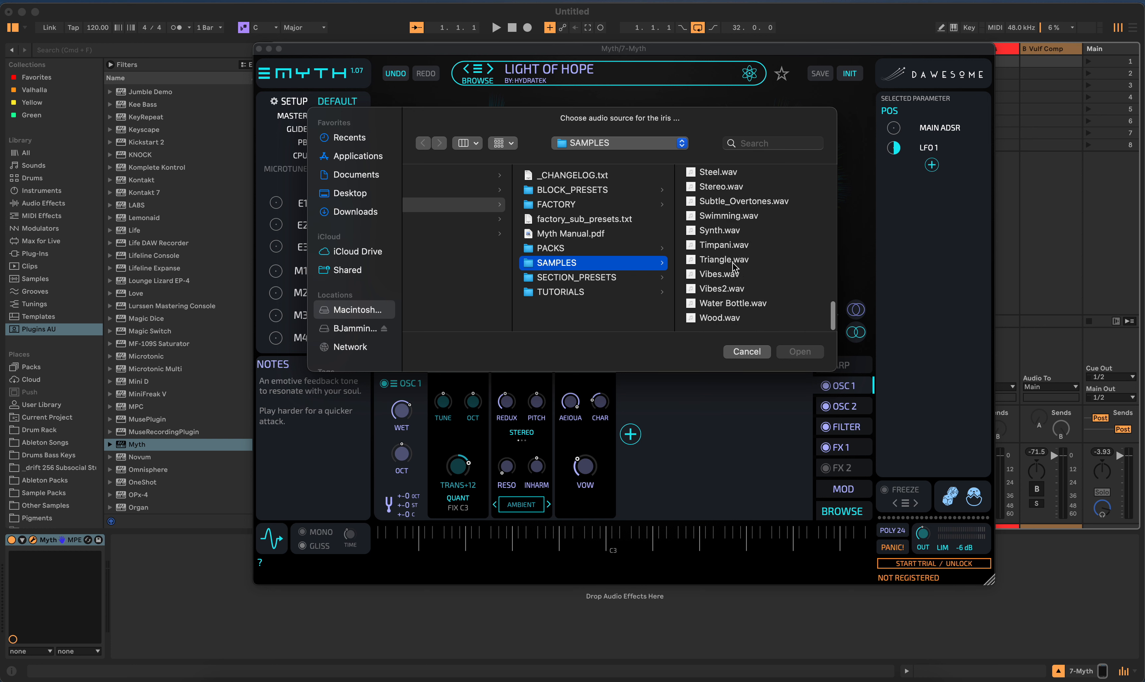
scroll(734, 266, up, 15)
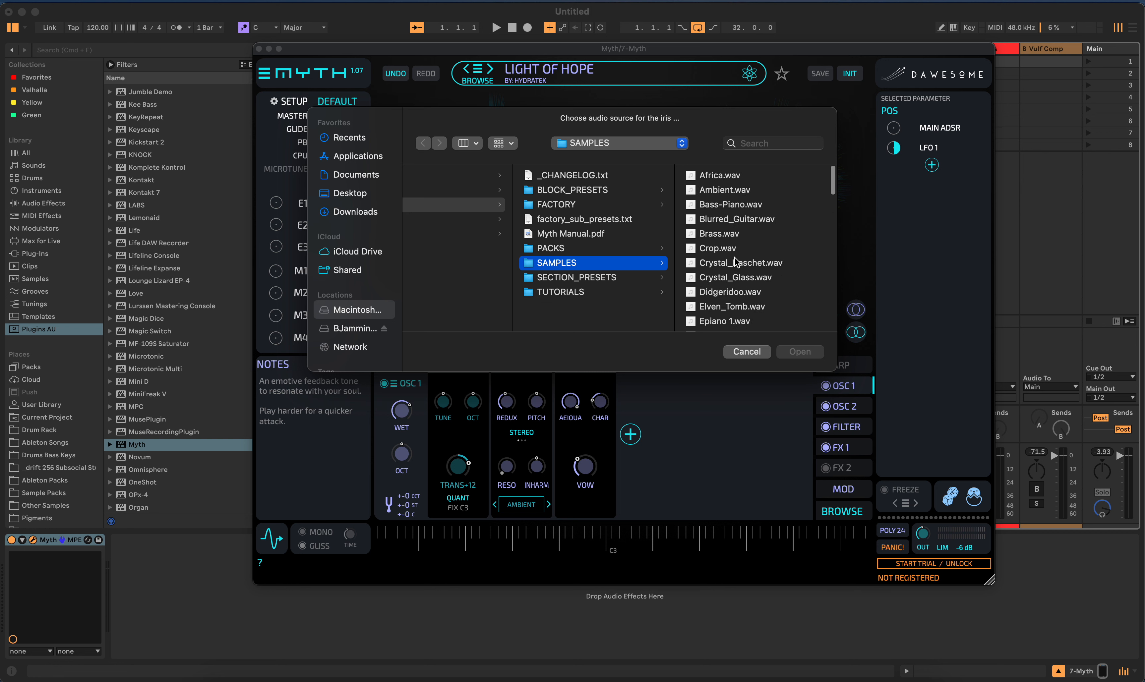
scroll(735, 261, down, 15)
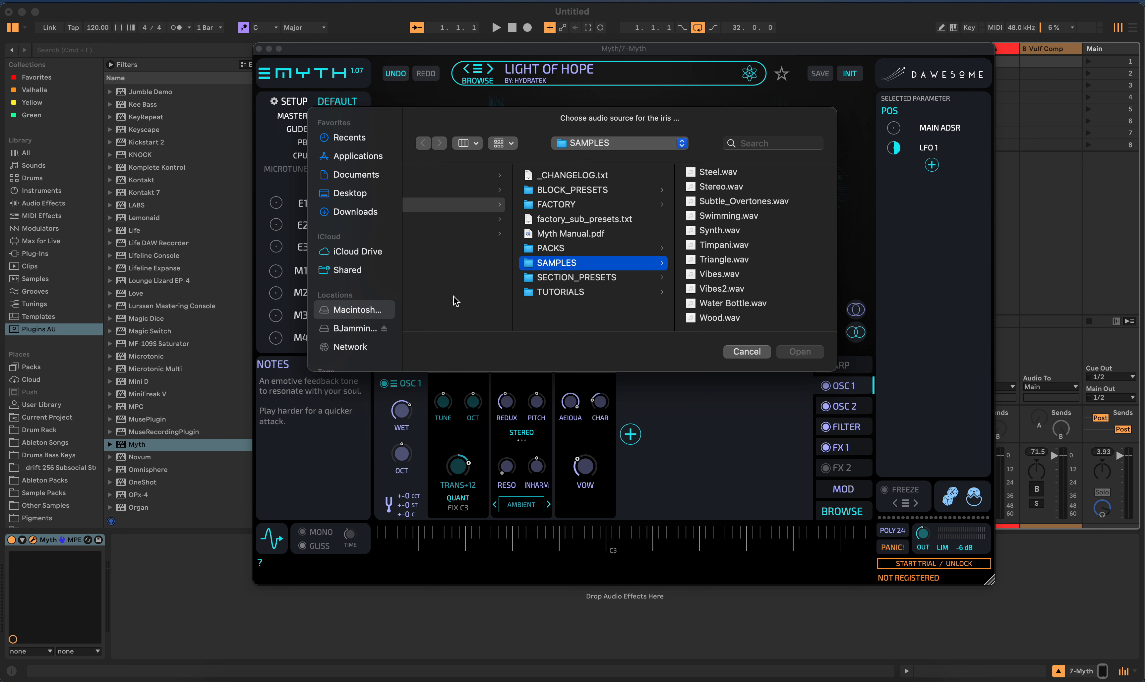
- Browse to the SAMPLES folder inside Dawesome/Myth and look through its WAV files as sources for Iris 1
click(496, 324)
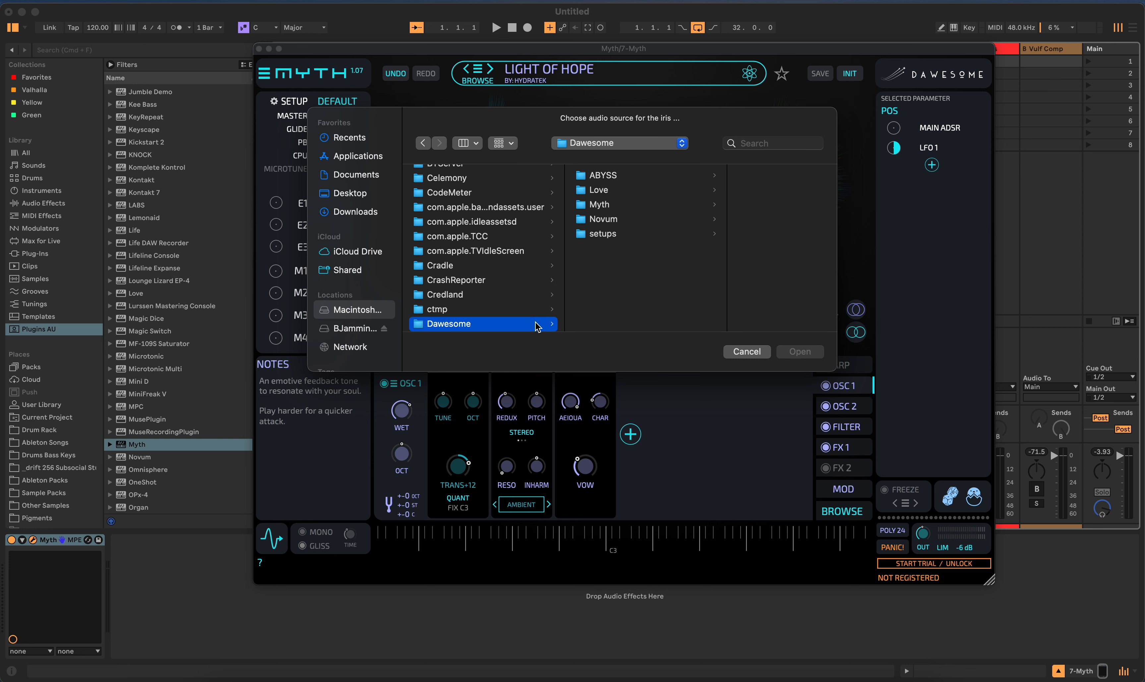
click(600, 205)
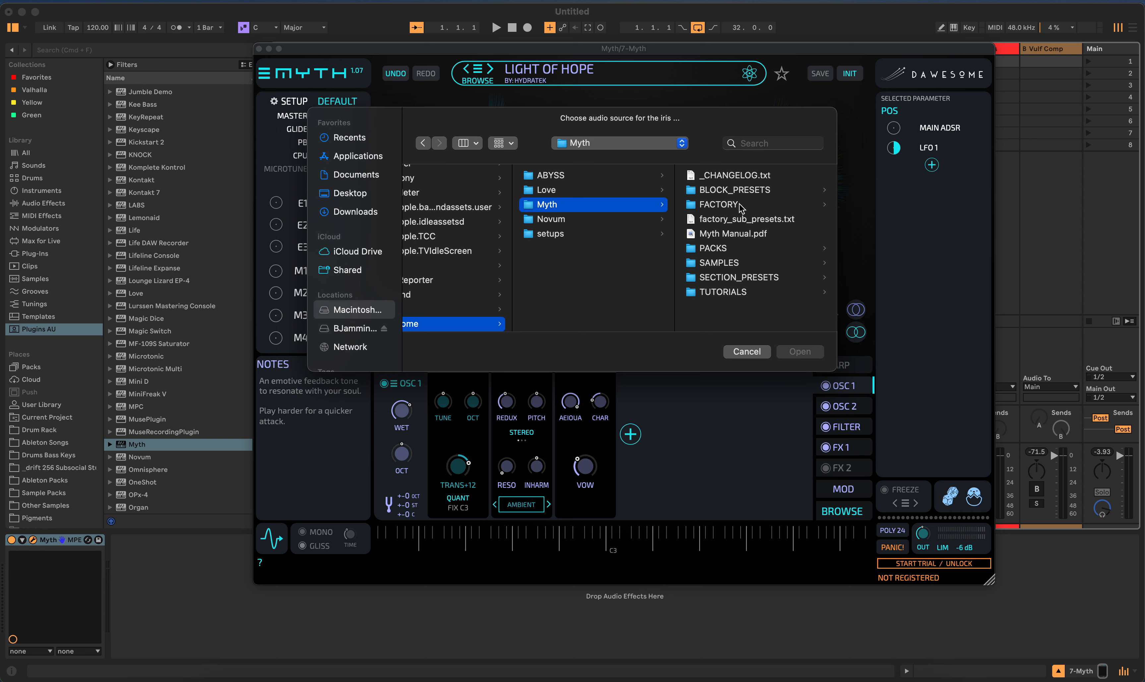
click(727, 262)
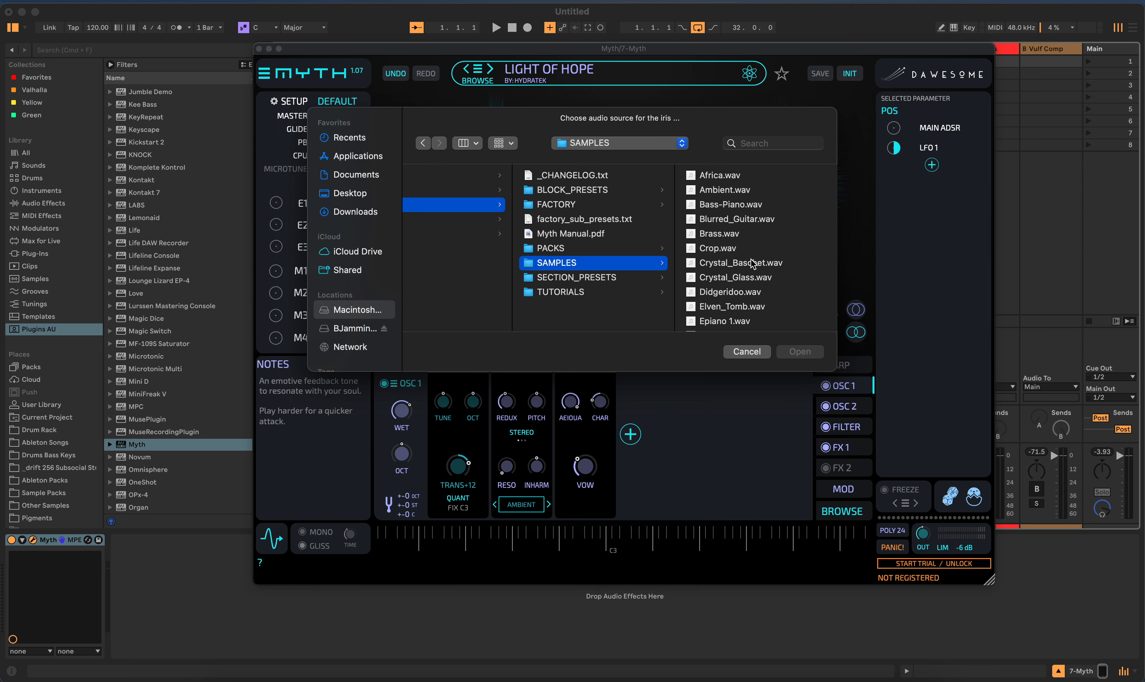
scroll(752, 279, down, 10)
scroll(752, 281, down, 10)
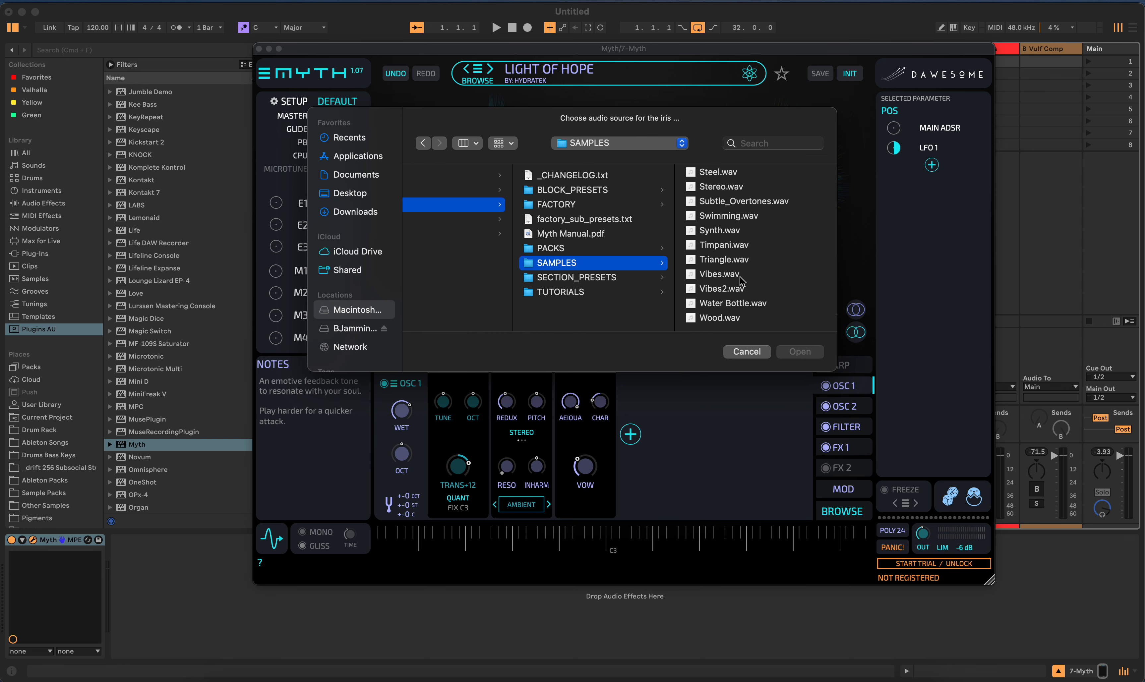
- Check the PACKS folder, look through the SAMPLES list again, and cancel choosing an audio source for the iris
click(583, 251)
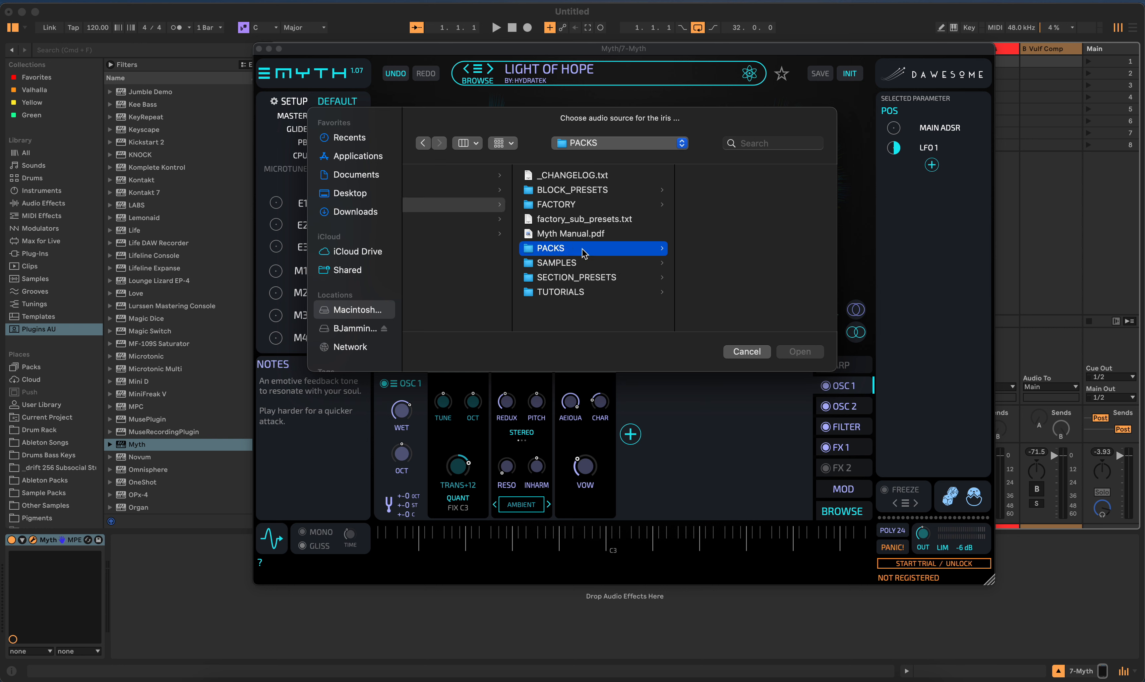
click(589, 264)
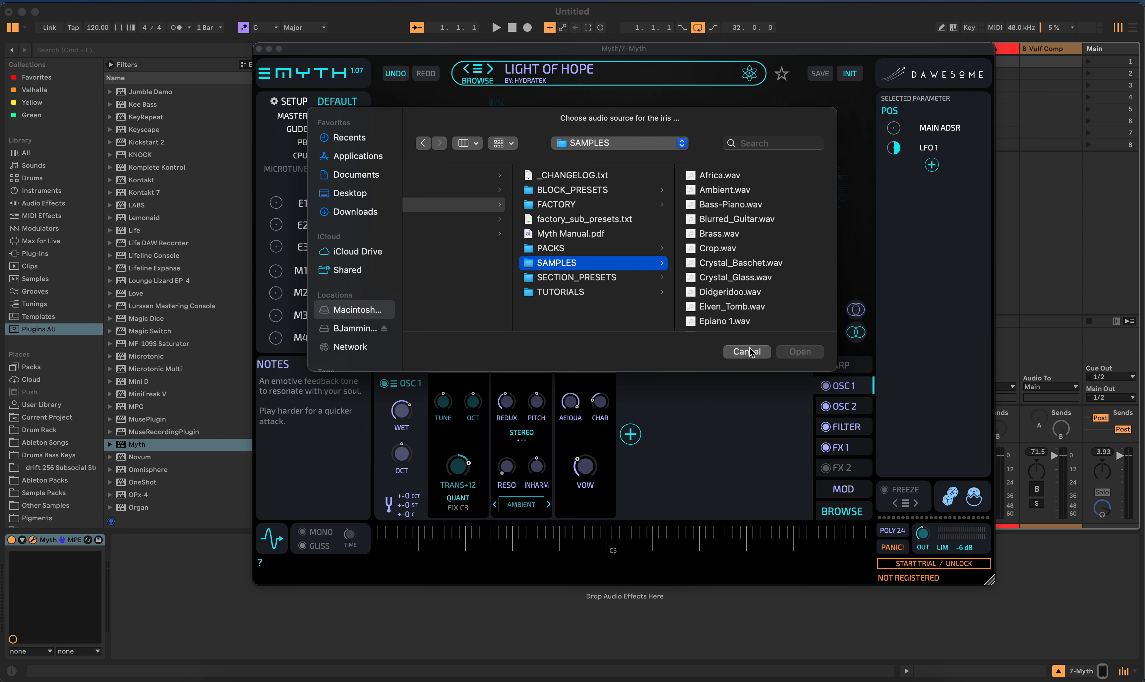
scroll(746, 301, down, 5)
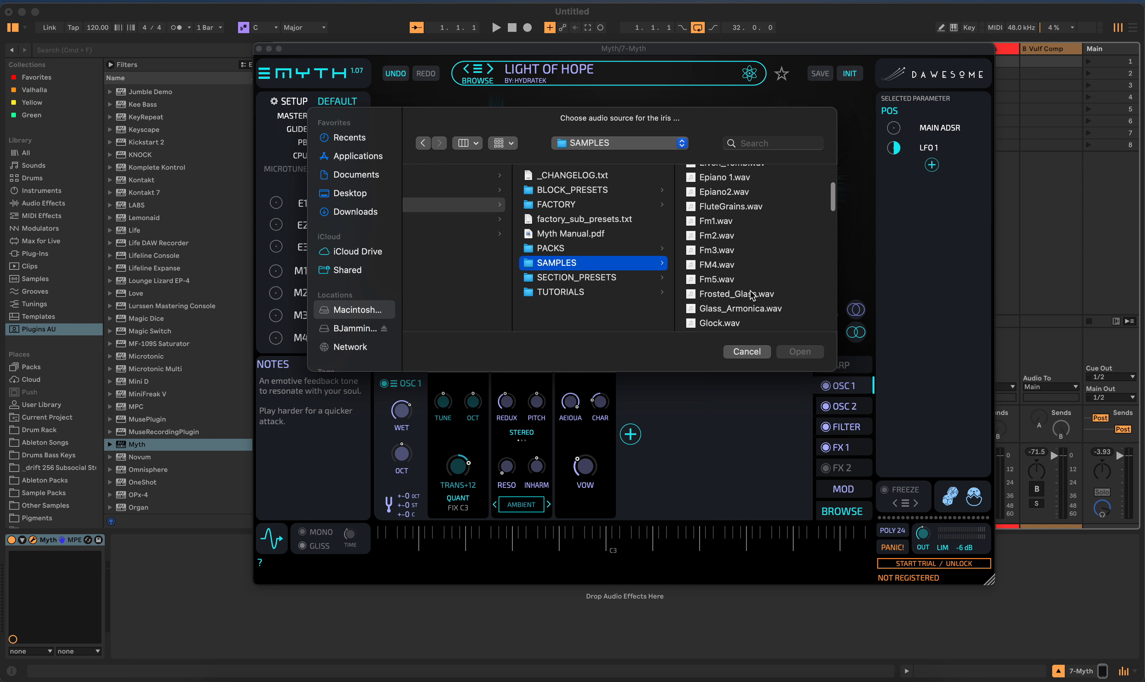
scroll(752, 296, down, 5)
scroll(741, 291, down, 3)
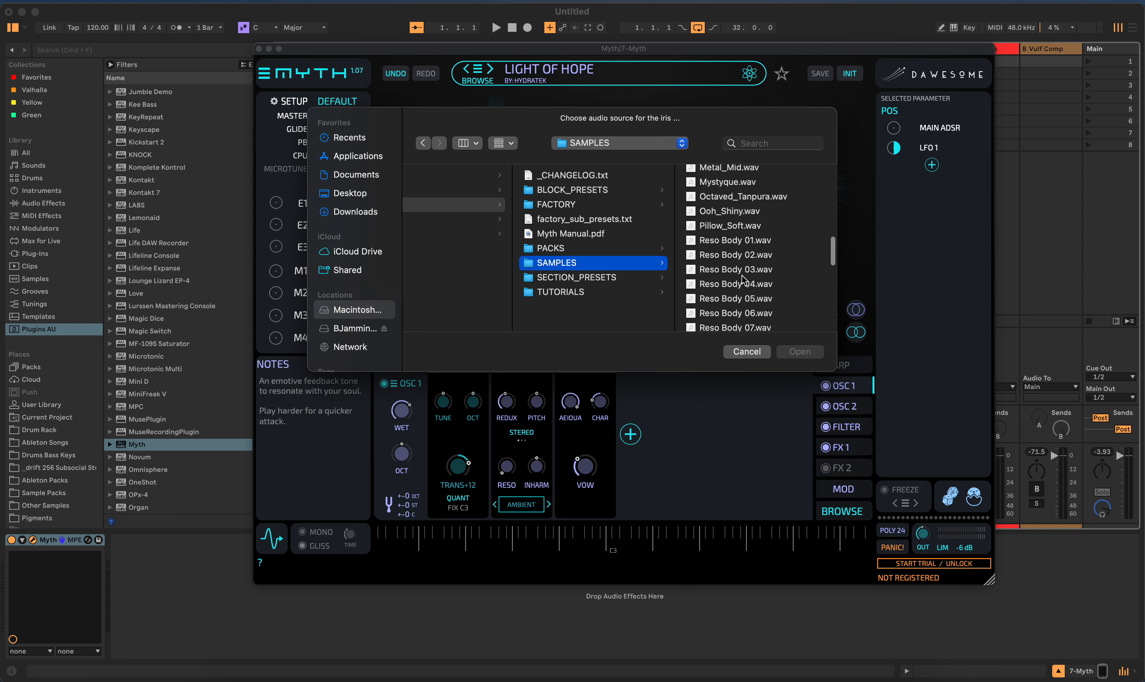
scroll(743, 280, down, 10)
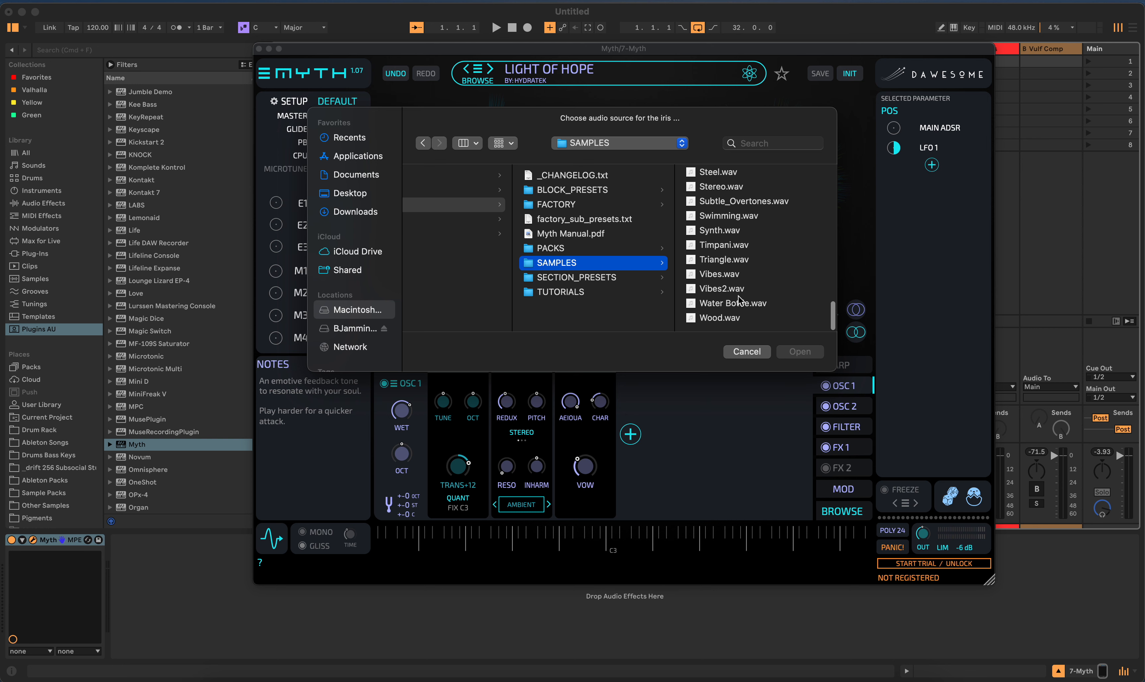
click(747, 351)
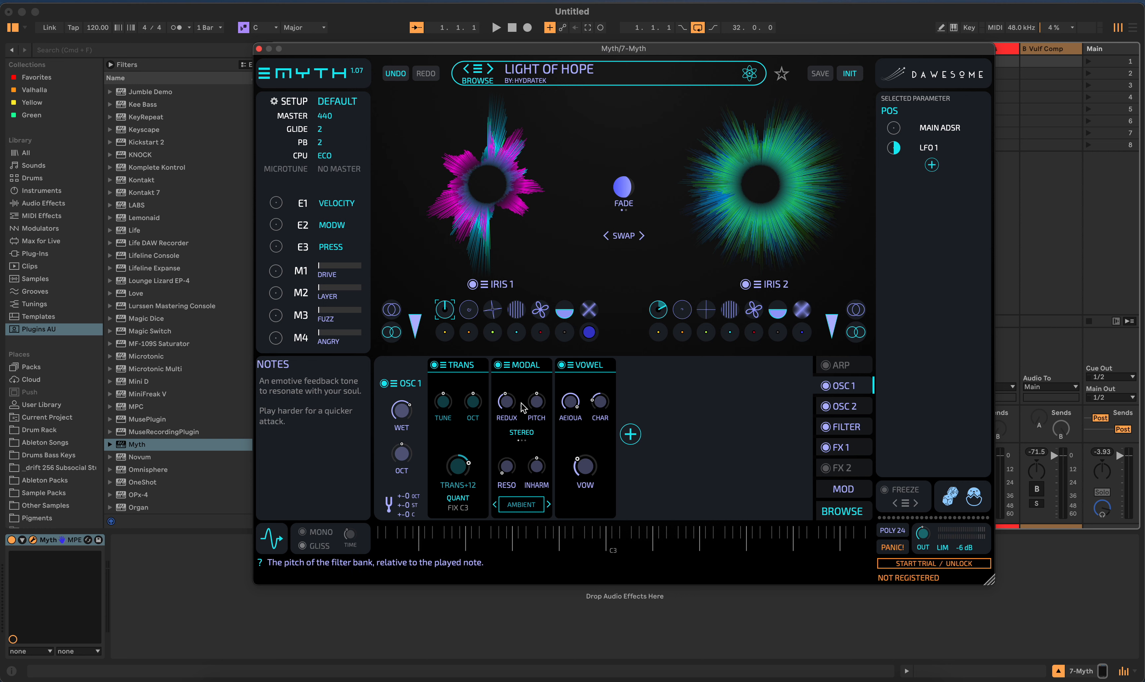
- Review the module chains in Light of Hope's OSC 2, FILTER, FX 1 and OSC 1 sections
click(845, 406)
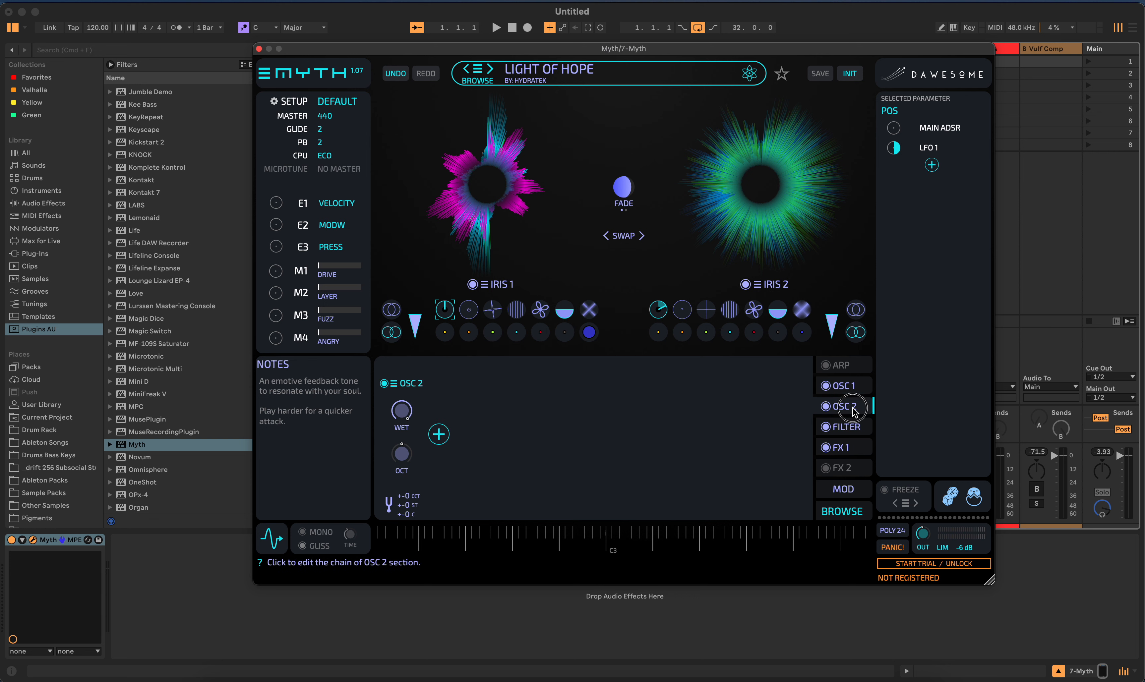
click(846, 428)
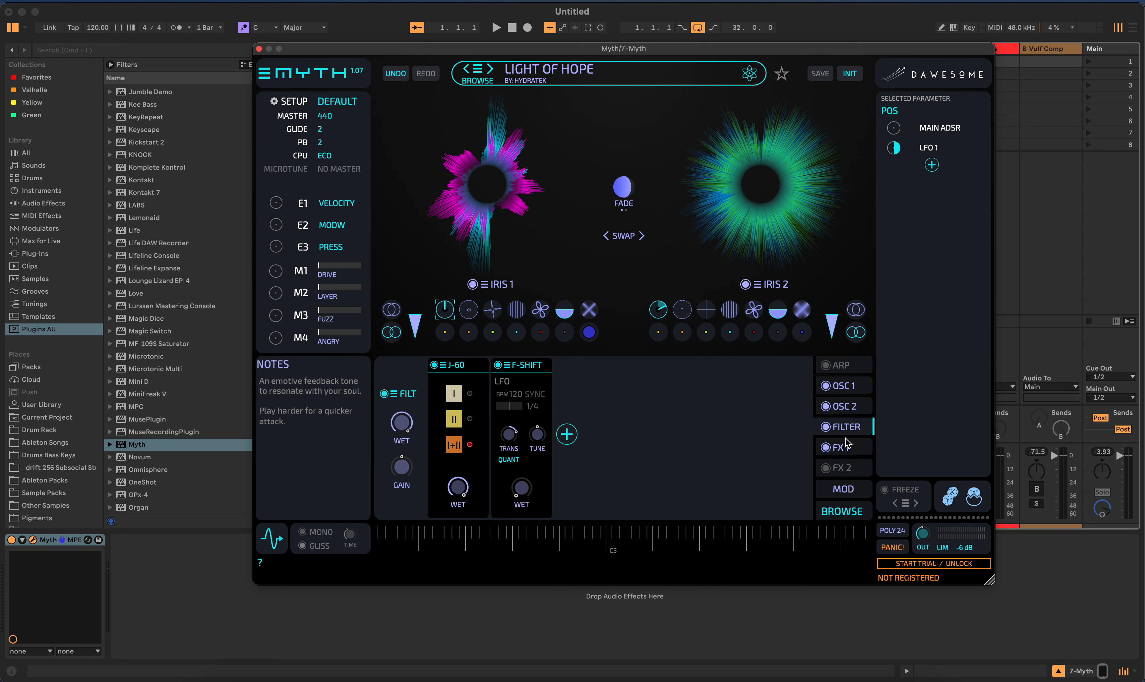
click(855, 457)
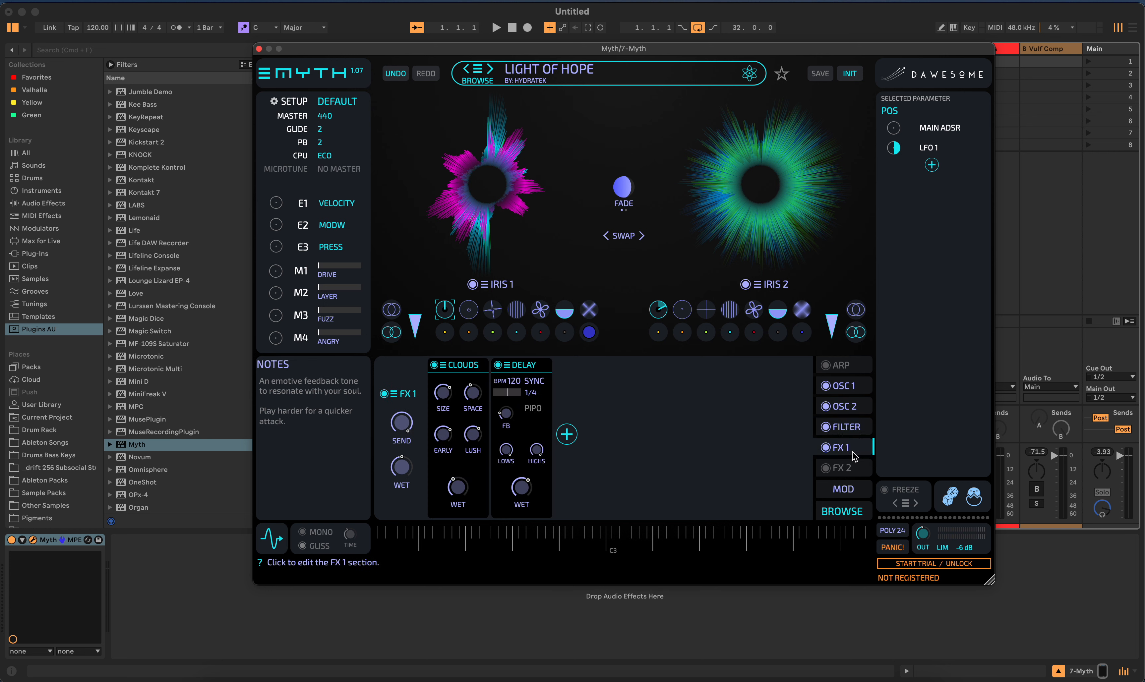
click(864, 387)
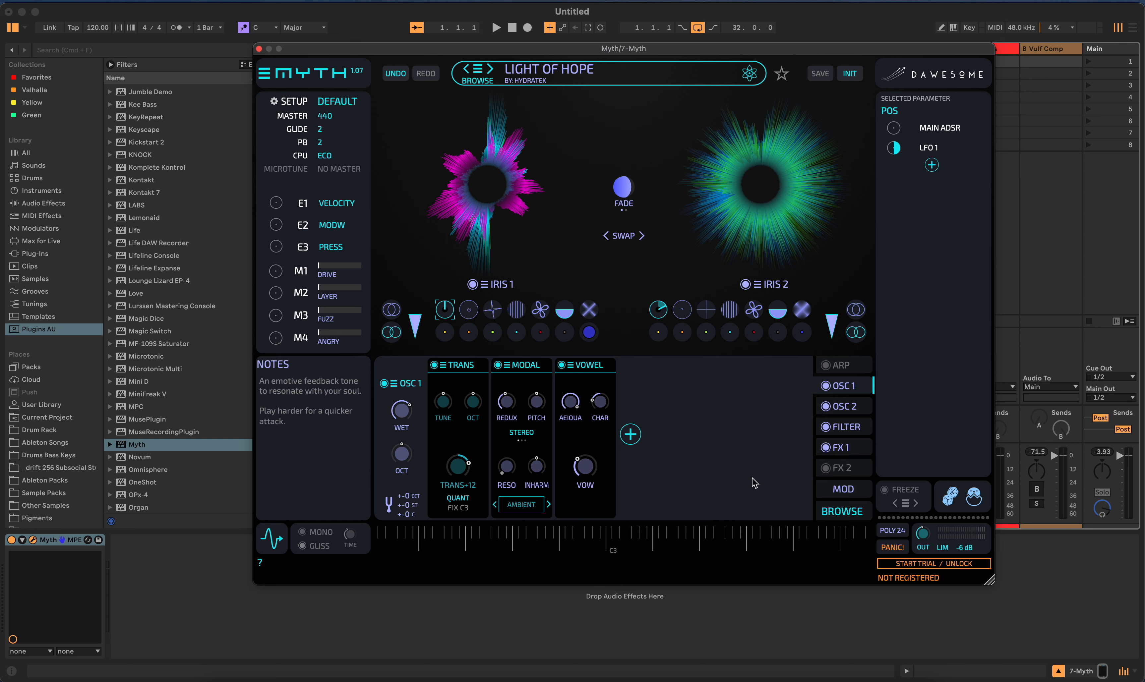
- Look through the modulation matrix from start to end, and return to the OSC 1 module chain
click(843, 489)
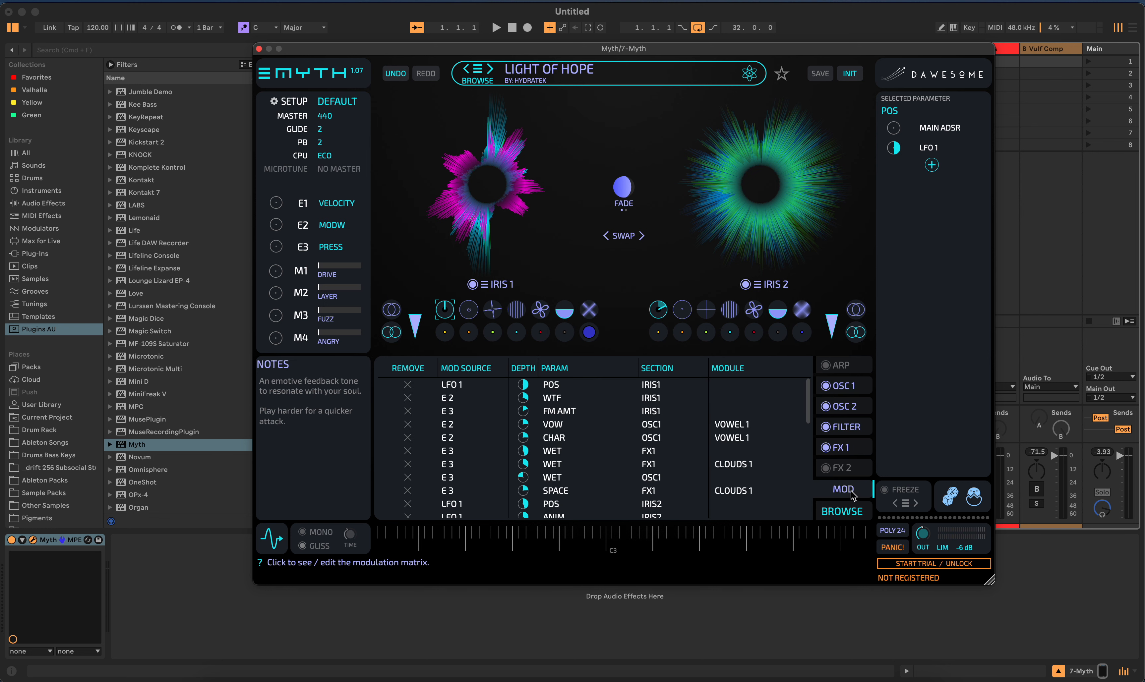
scroll(651, 483, down, 5)
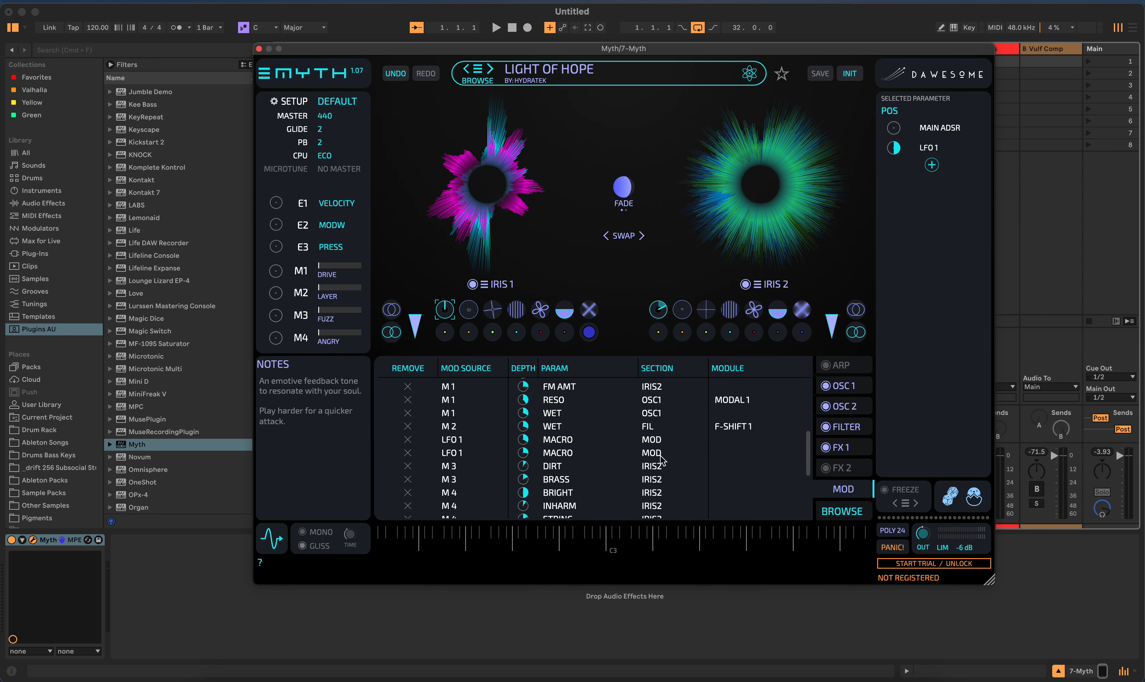
scroll(667, 458, down, 5)
scroll(671, 458, up, 10)
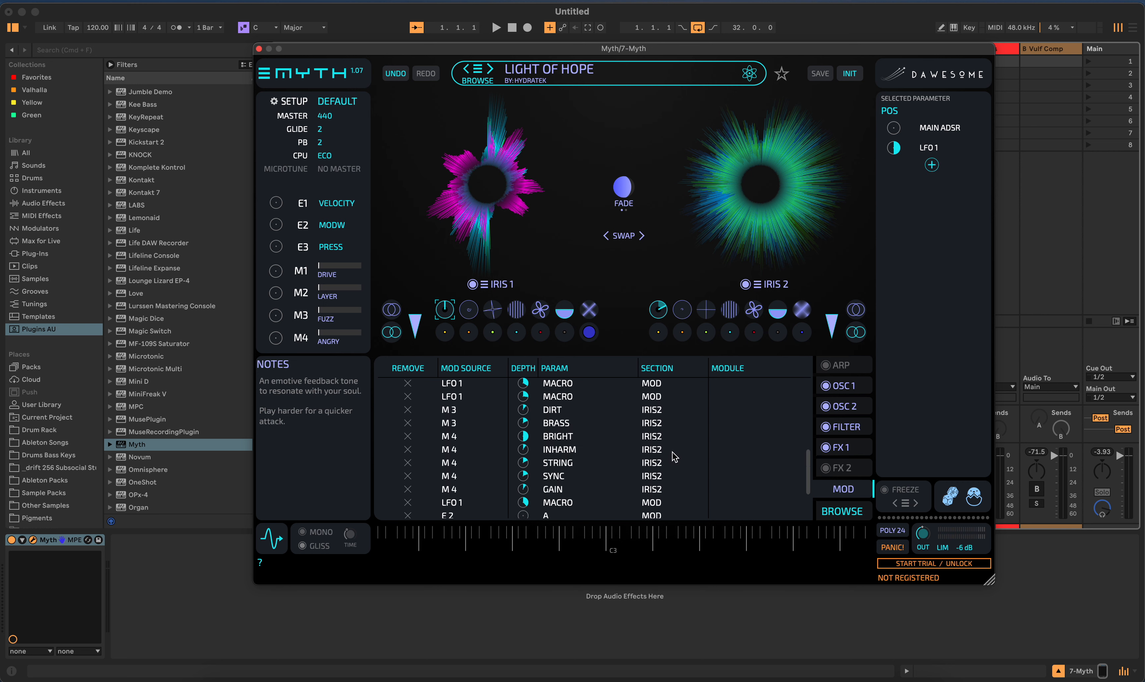
click(859, 392)
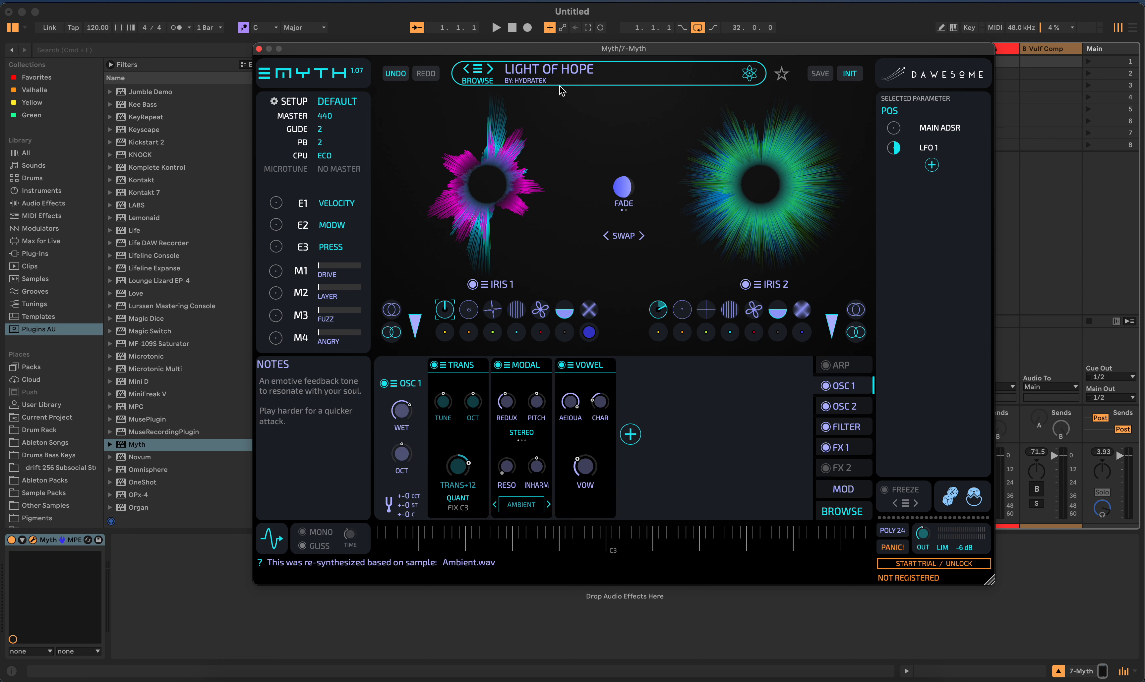
- Look through the full preset list and the Iris 1 options, closing both without choosing anything
click(477, 72)
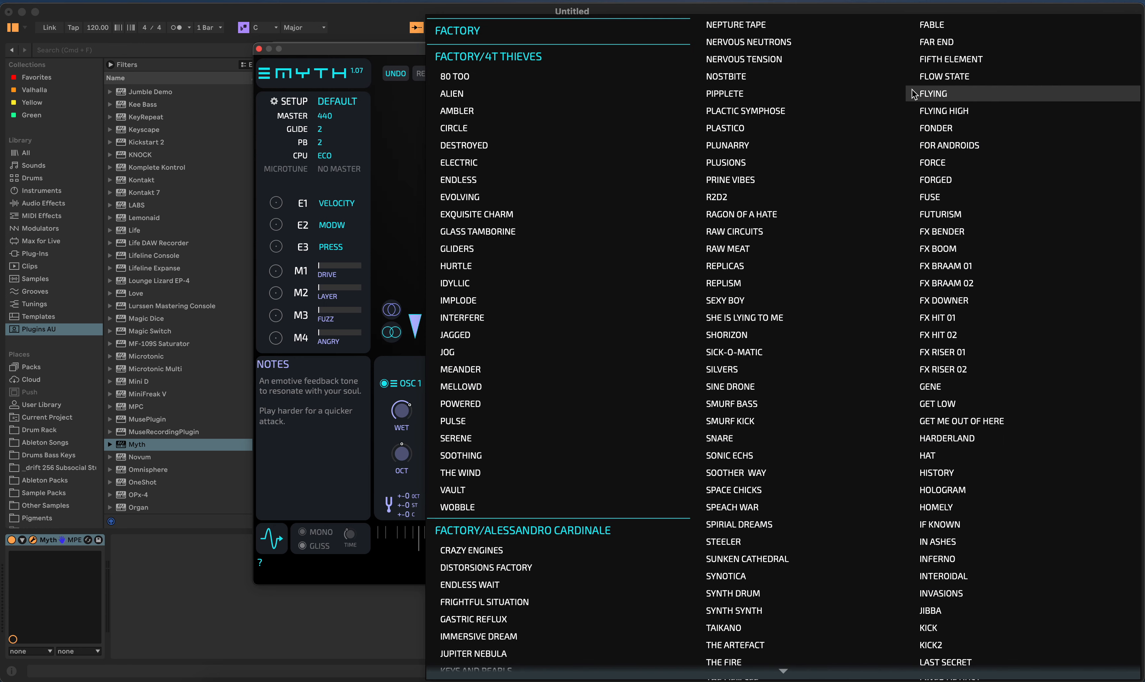
scroll(957, 223, down, 10)
scroll(950, 182, down, 15)
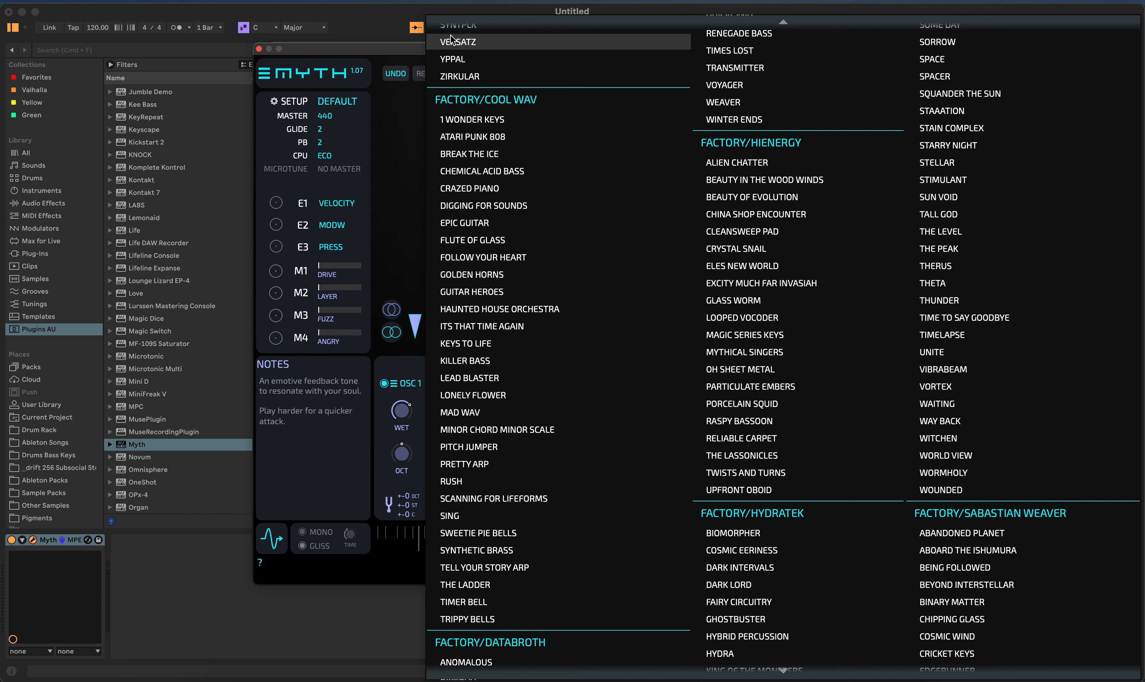
scroll(460, 44, up, 4)
click(397, 49)
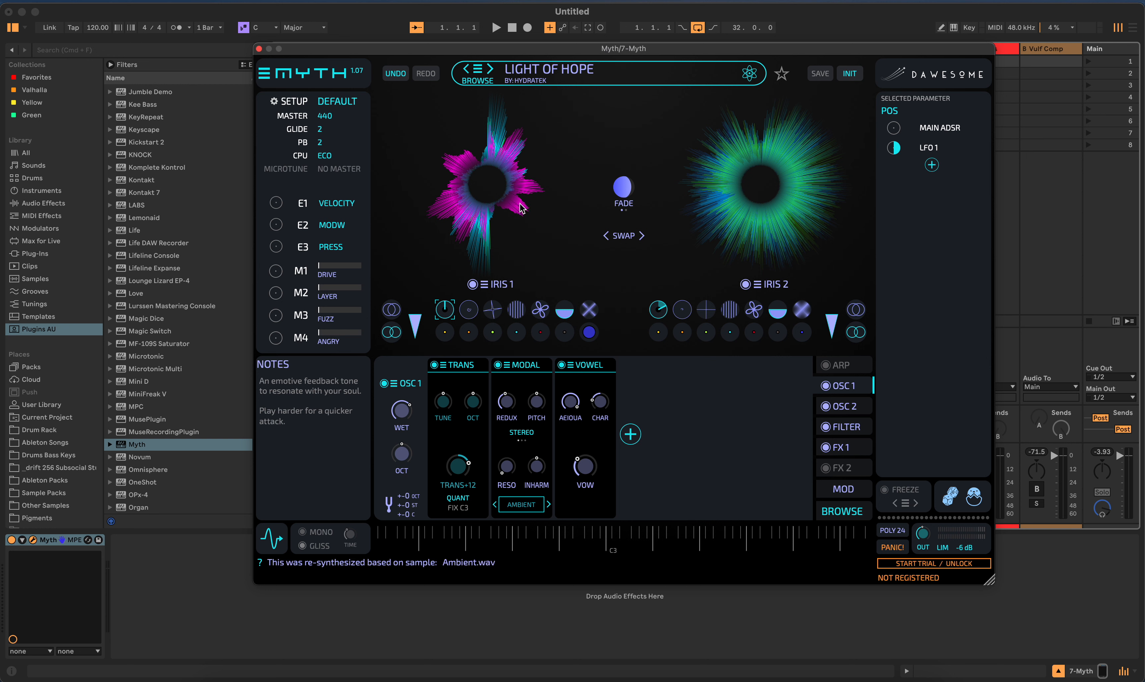
click(489, 197)
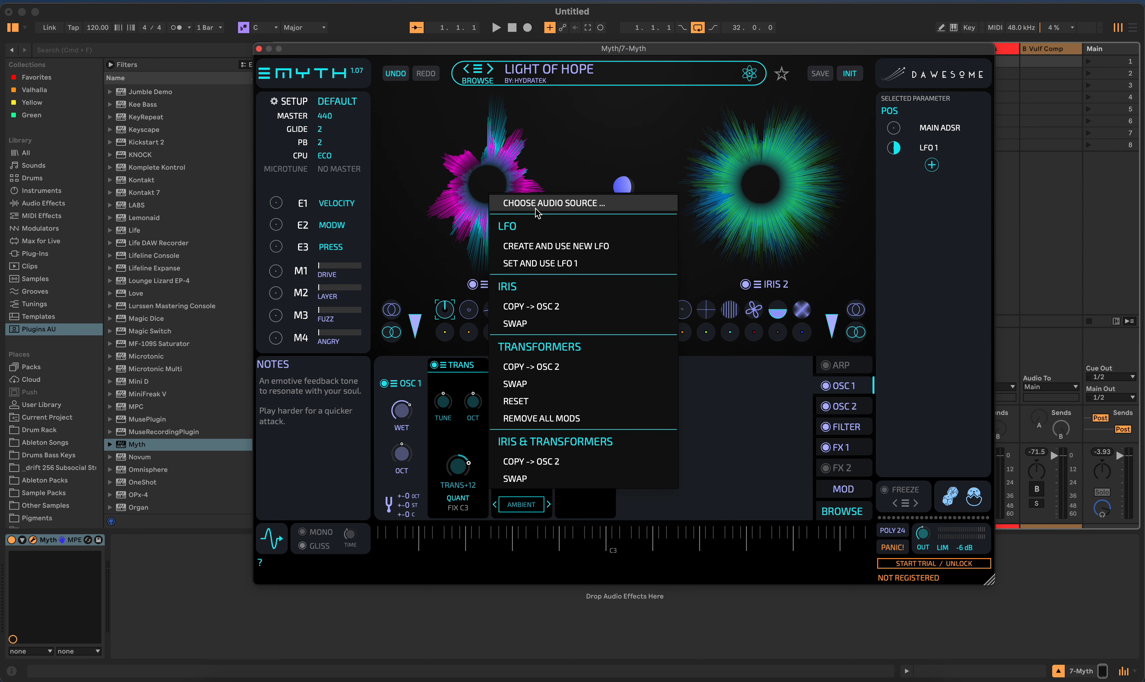
click(570, 165)
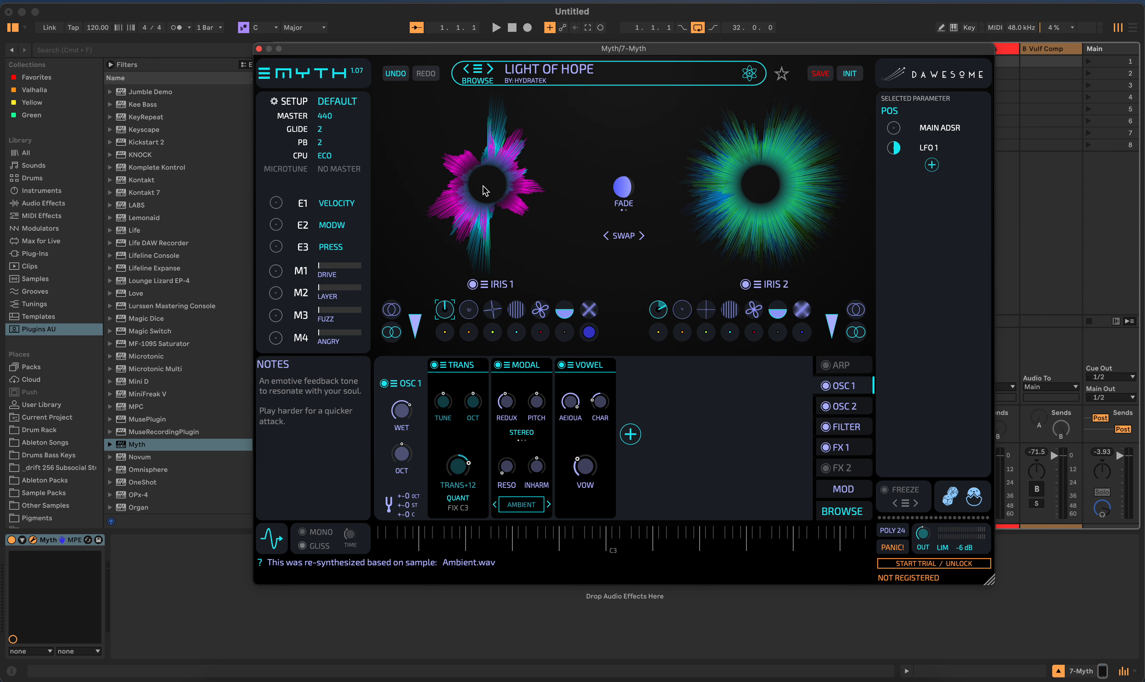
- Invent random preset names for the current patch until it is called Lavity the Soft
click(750, 74)
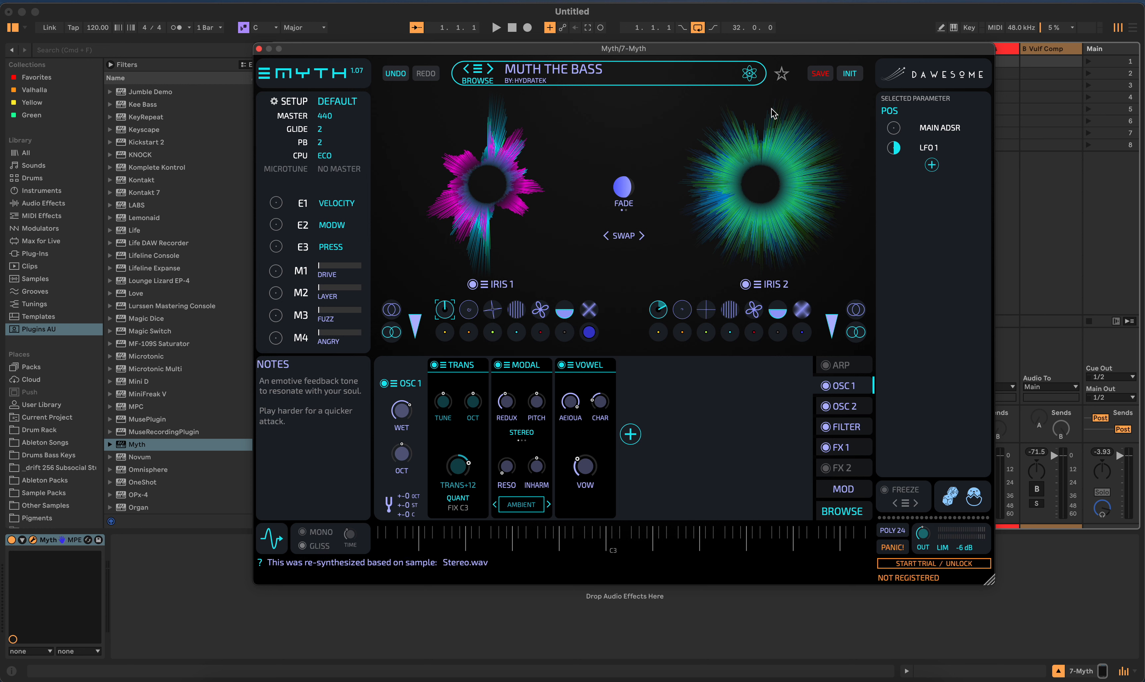
click(749, 78)
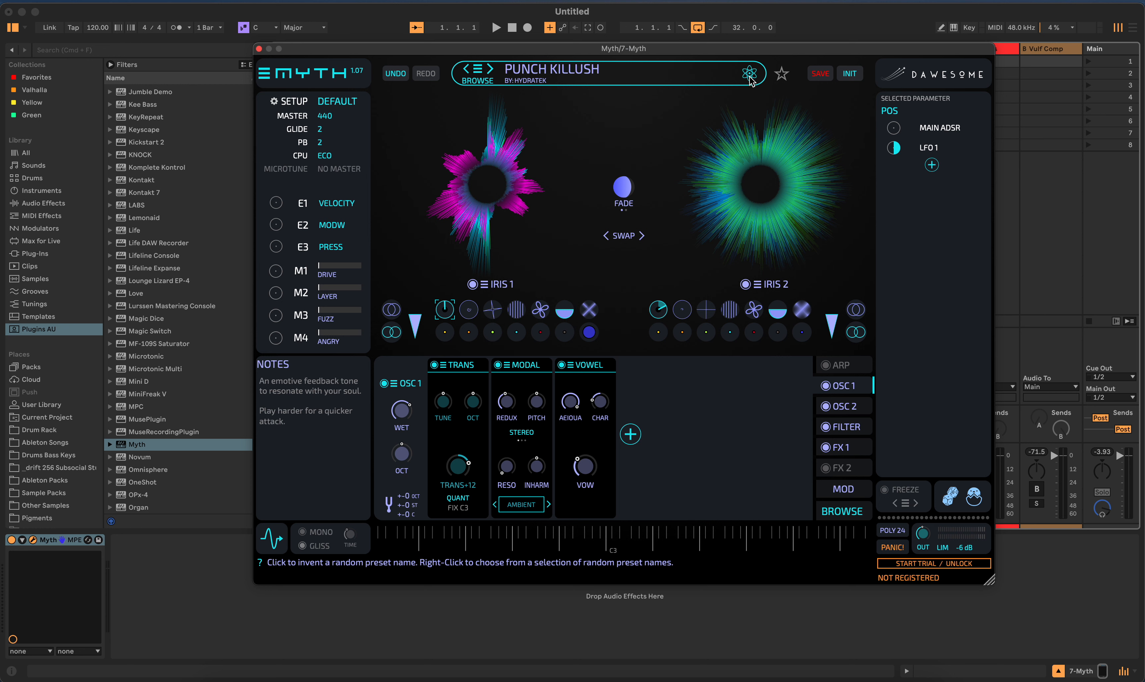
click(750, 74)
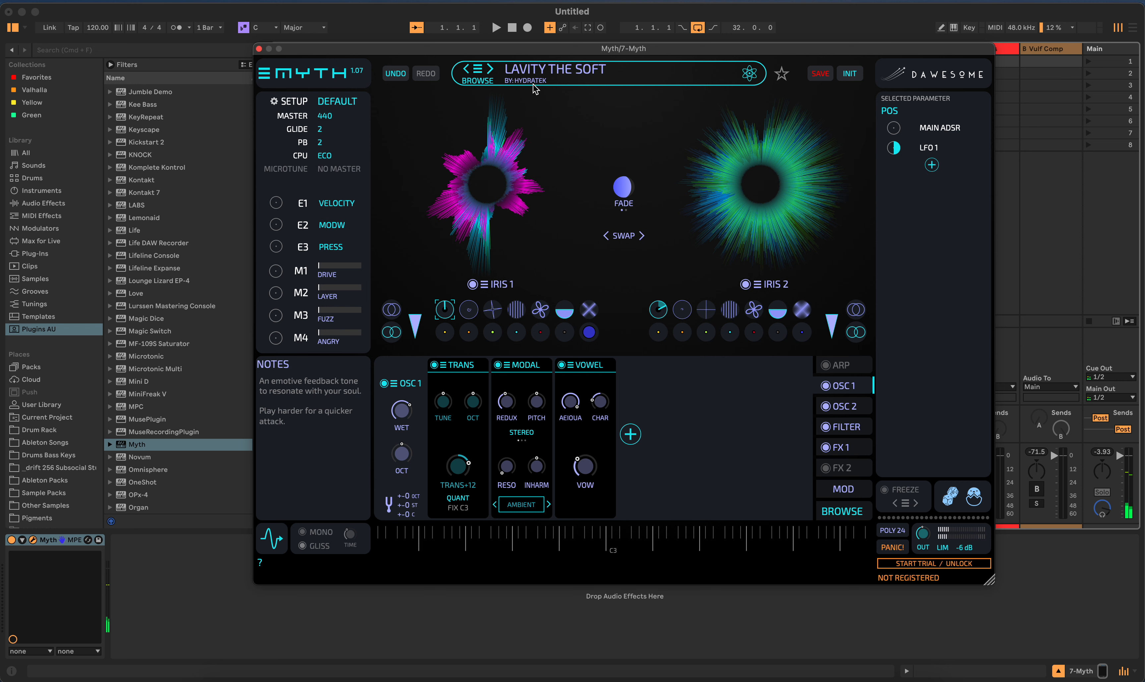
- Randomize the Lavity the Soft patch's parameters four times without freezing any section
click(949, 497)
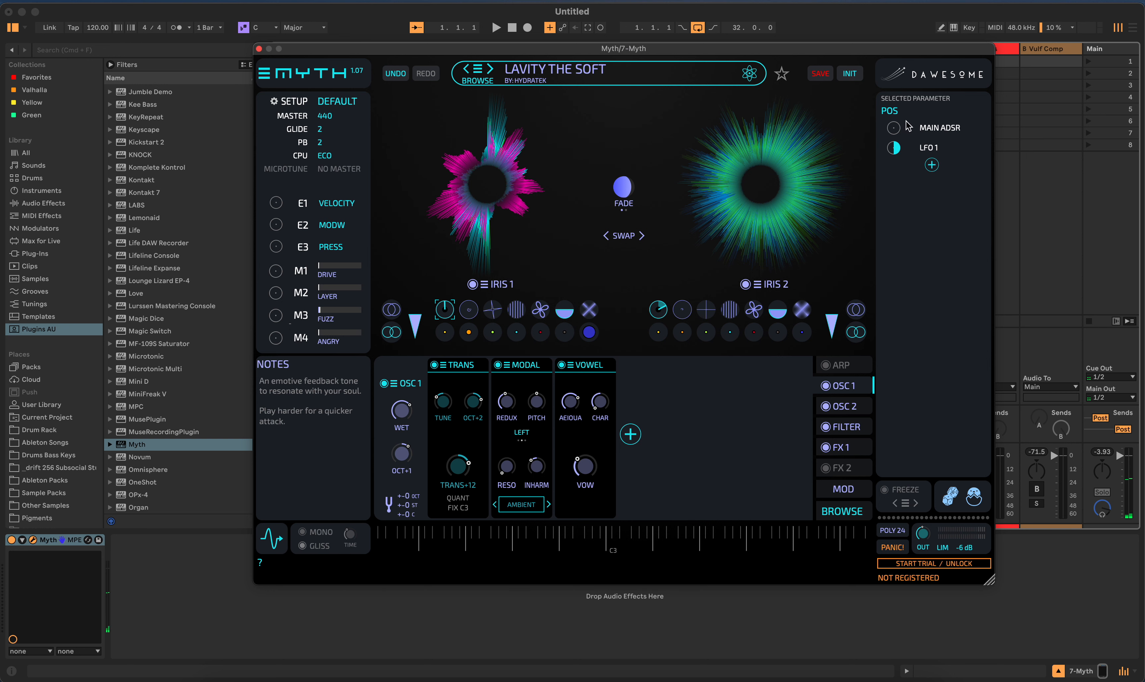
click(952, 501)
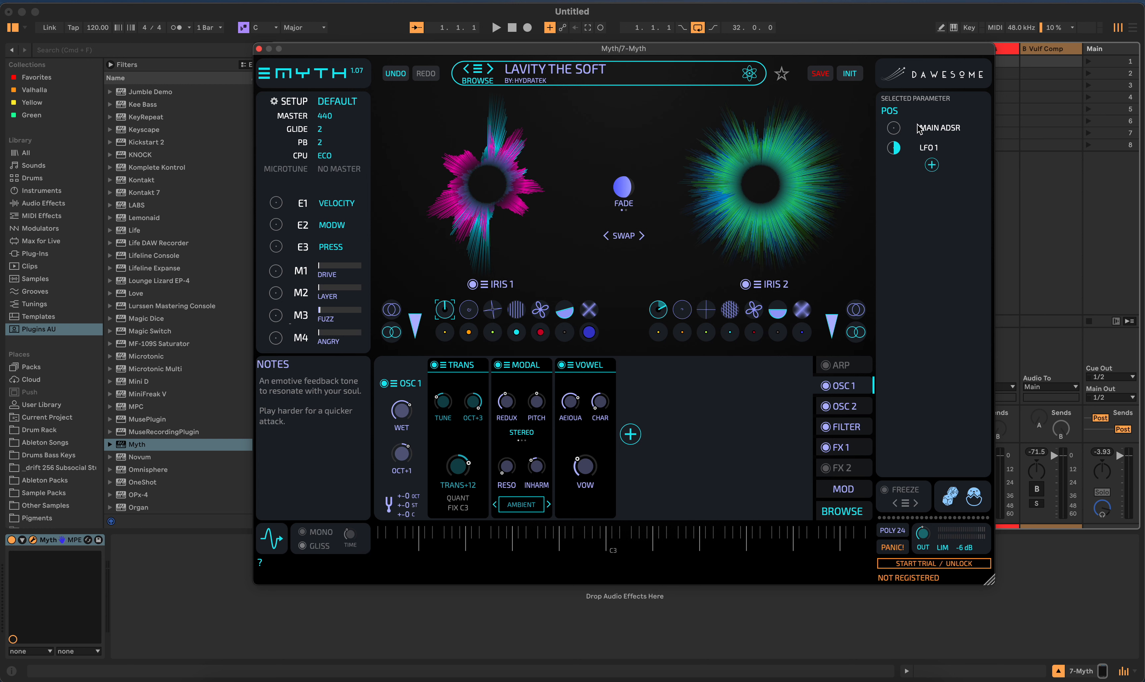
click(949, 499)
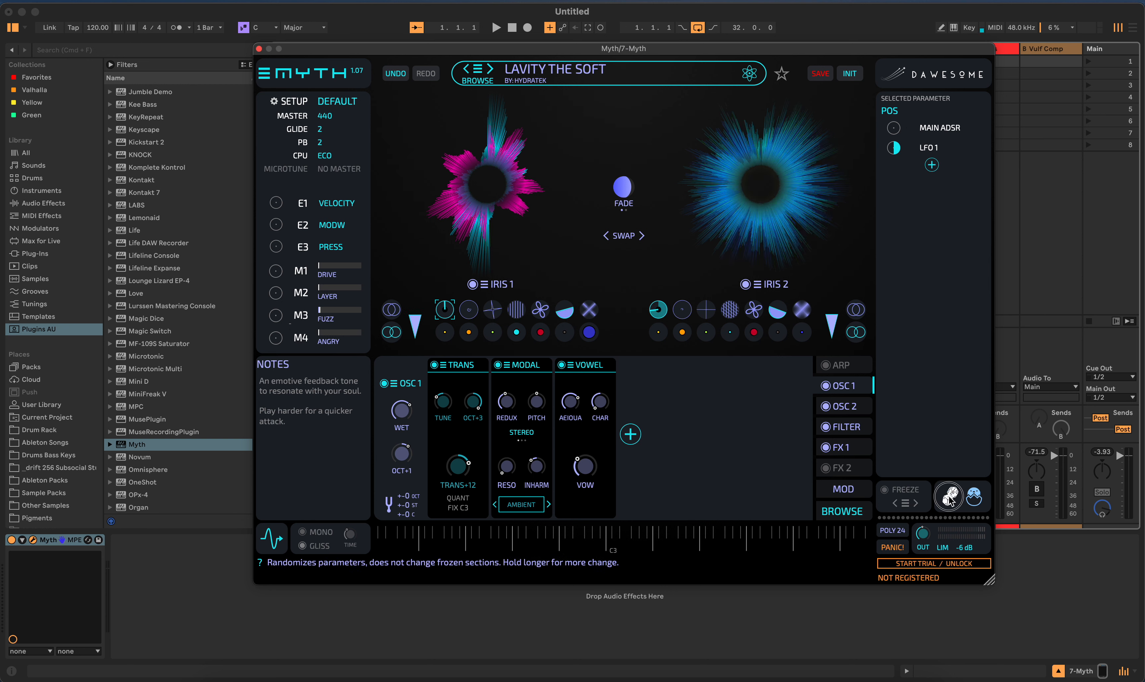
click(950, 500)
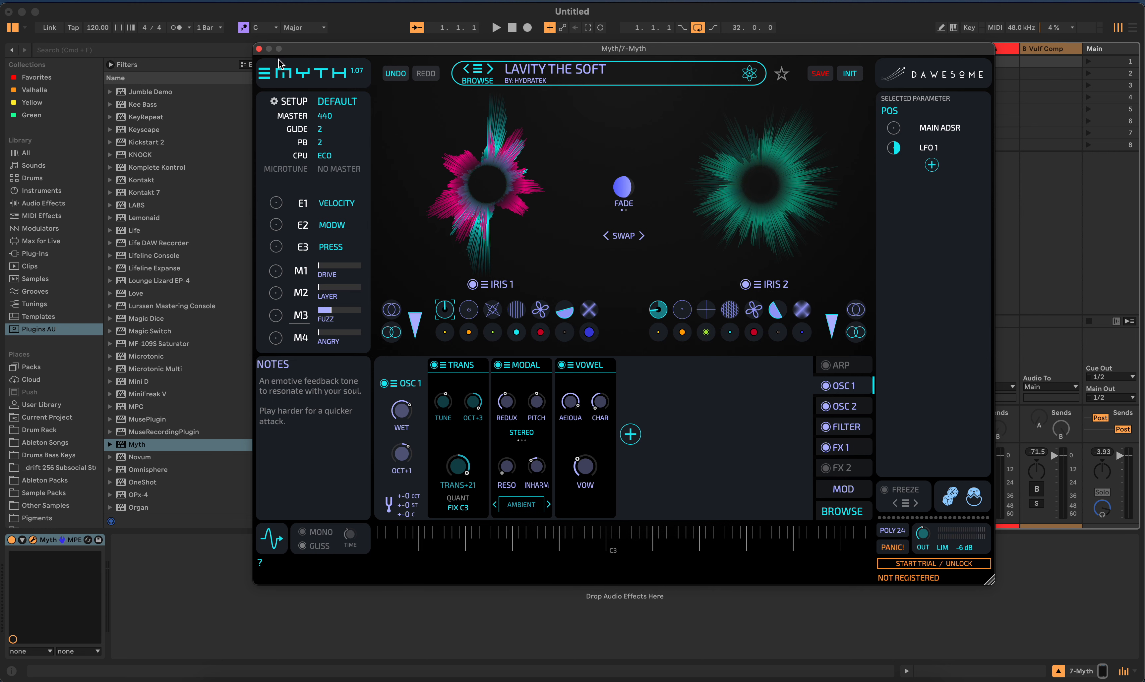
- Dismiss the Start Trial / Unlock form, look through the main menu's options and Factory preset banks, and close the menu
click(266, 73)
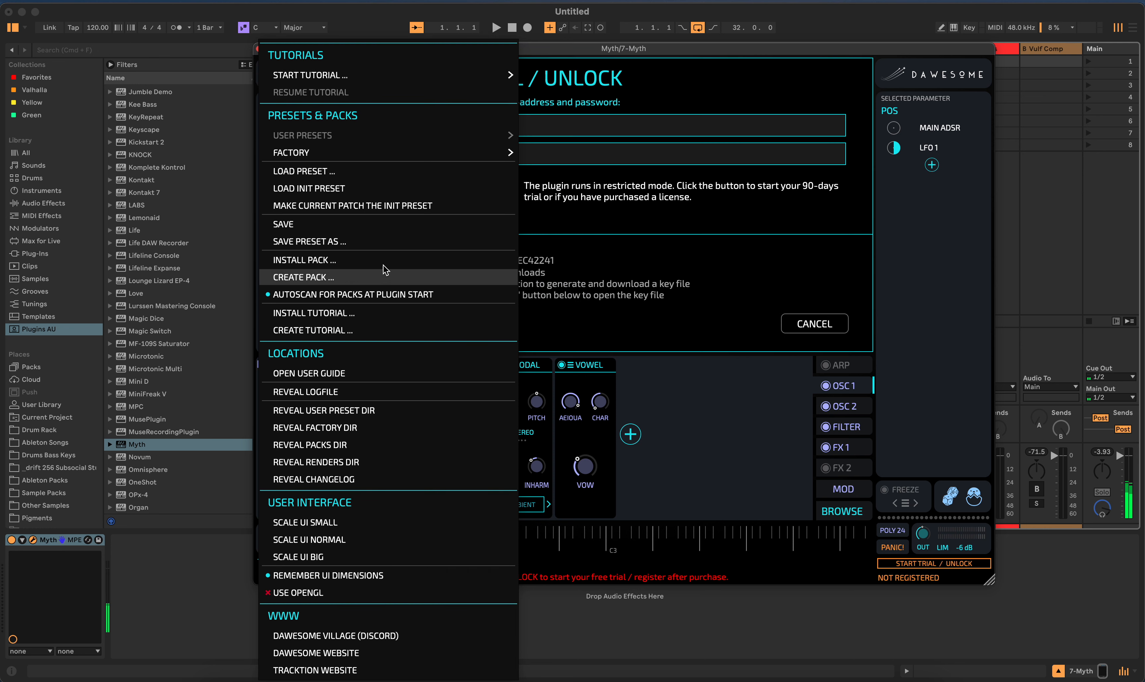
click(814, 324)
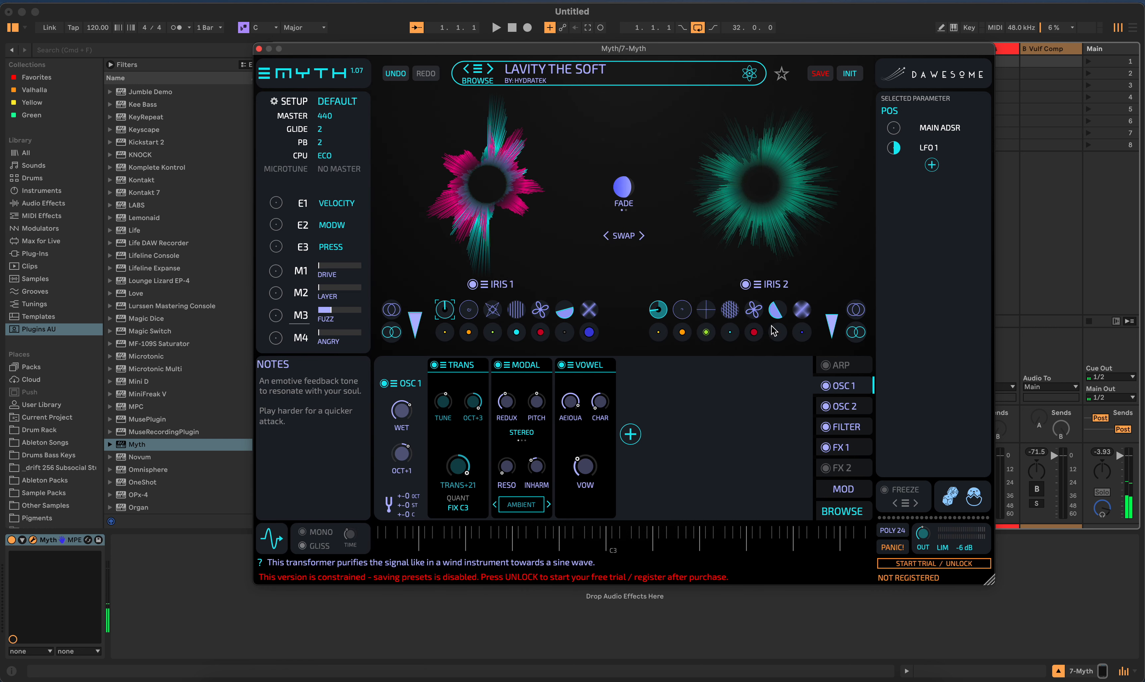
click(266, 73)
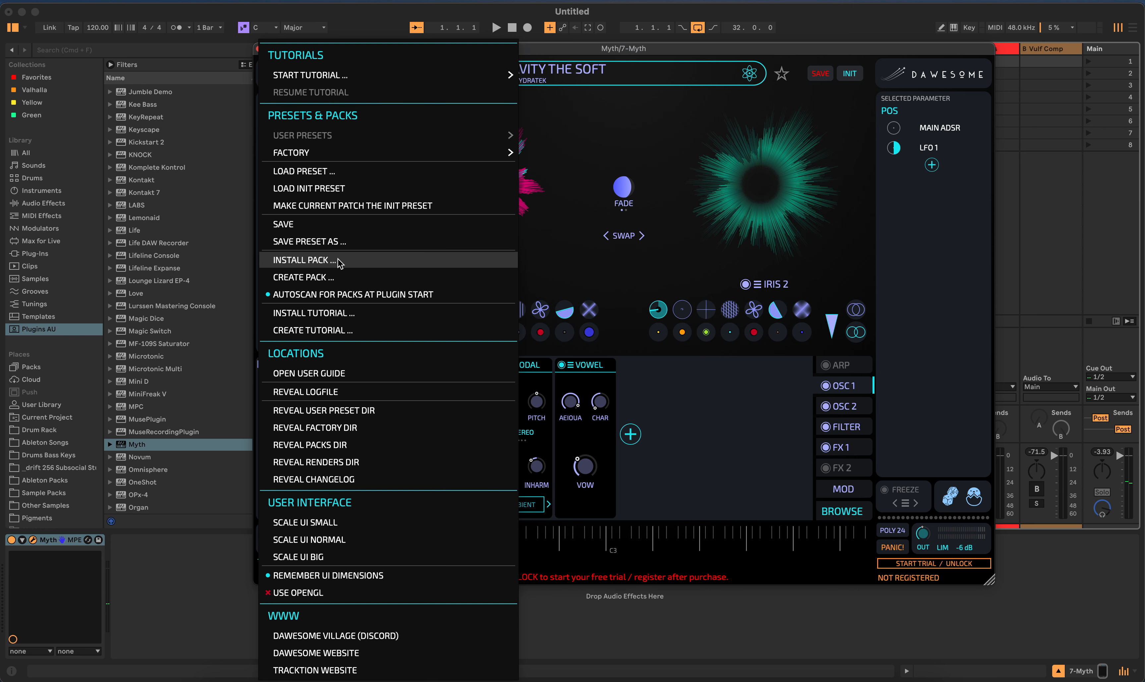
mouse_move(394, 155)
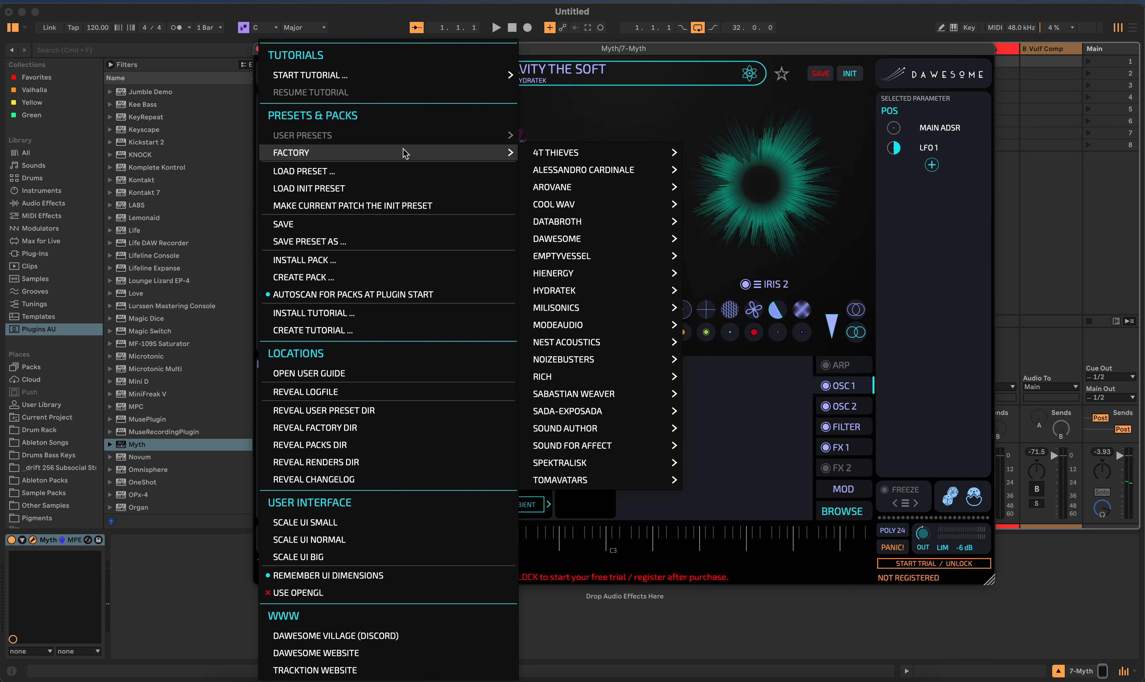
mouse_move(564, 160)
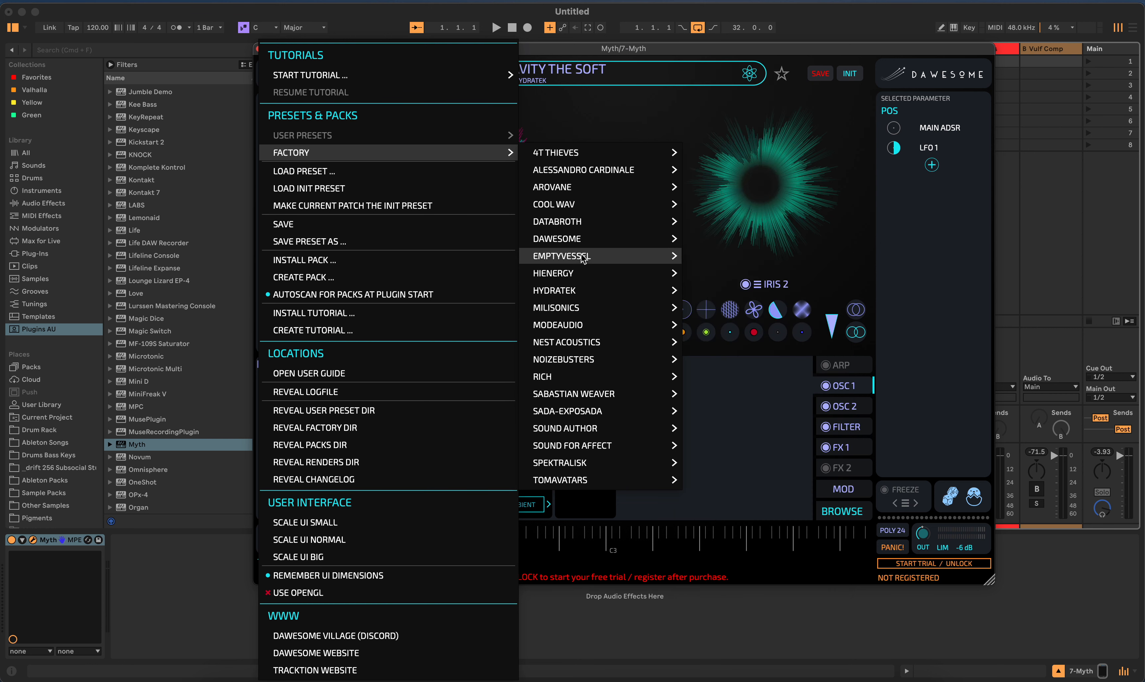
mouse_move(584, 228)
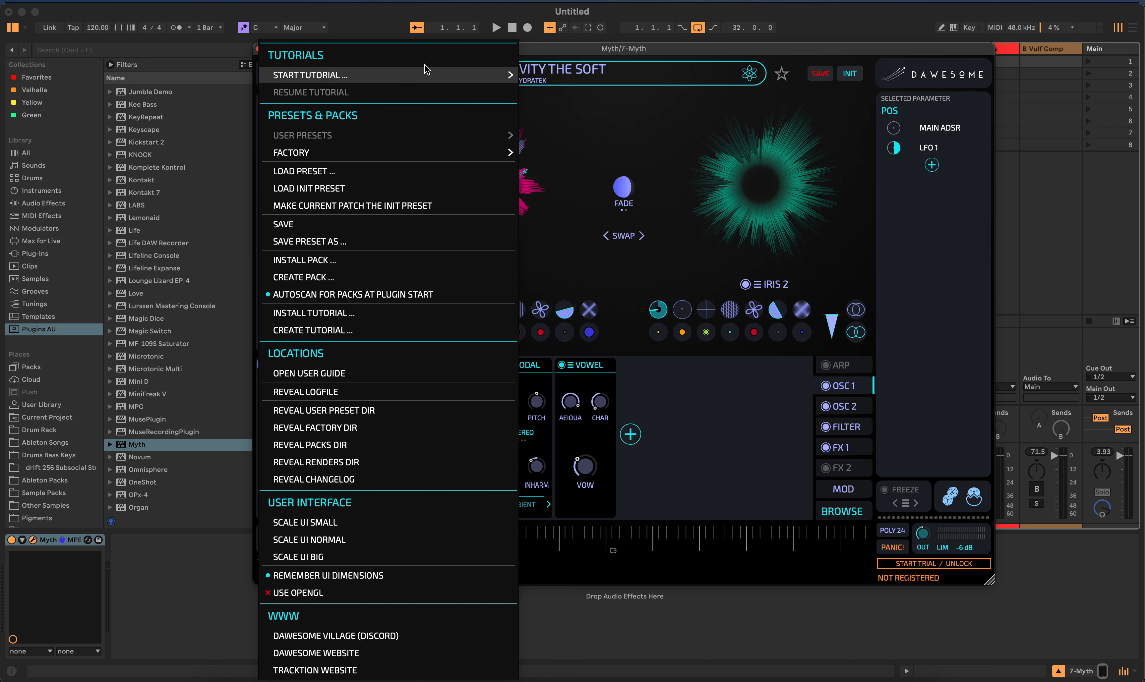
click(690, 52)
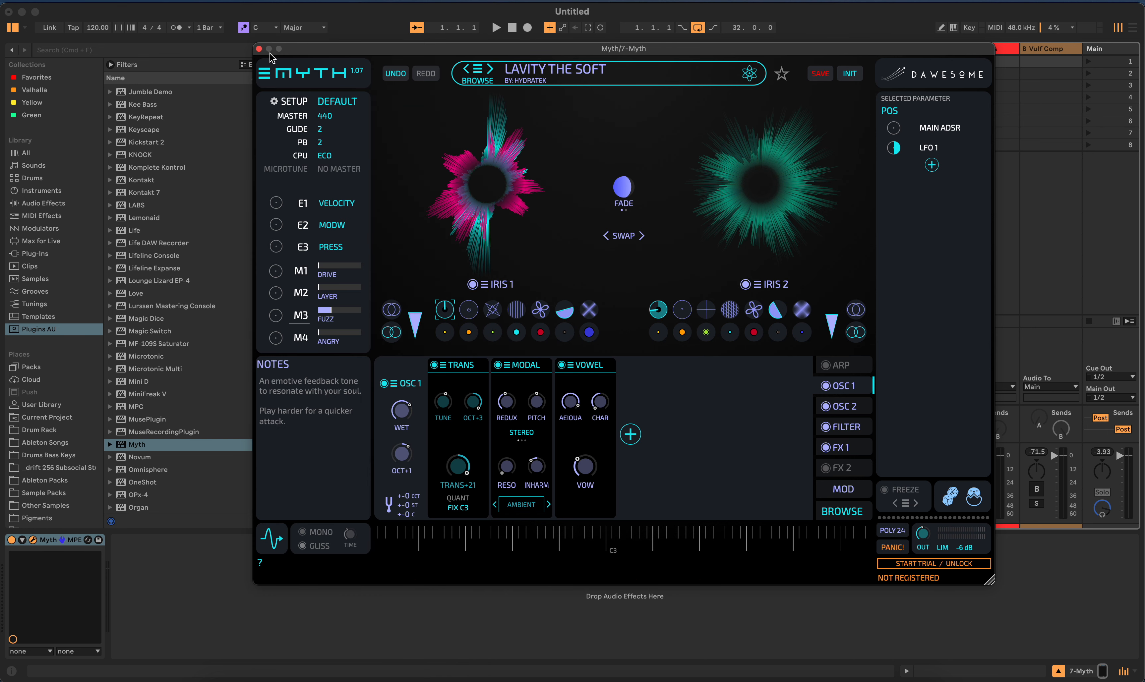